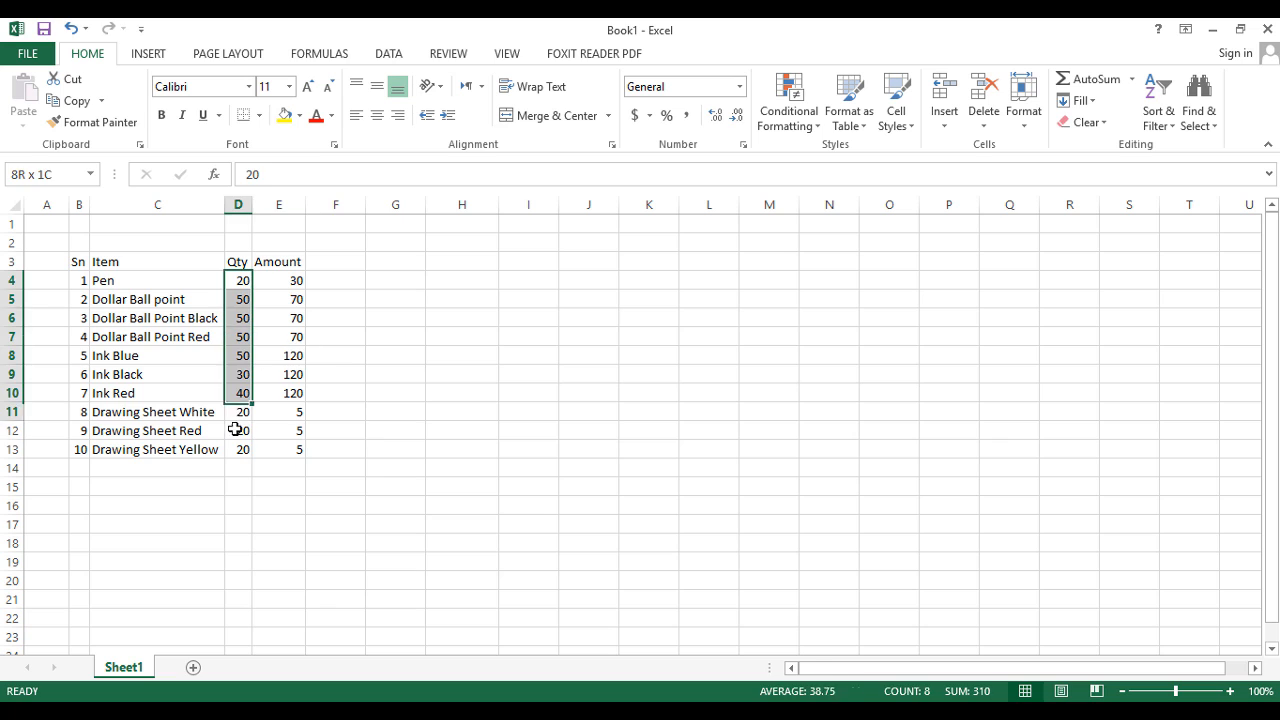
left_click(462, 411)
left_click_drag(284, 280, 286, 449)
left_click(430, 416)
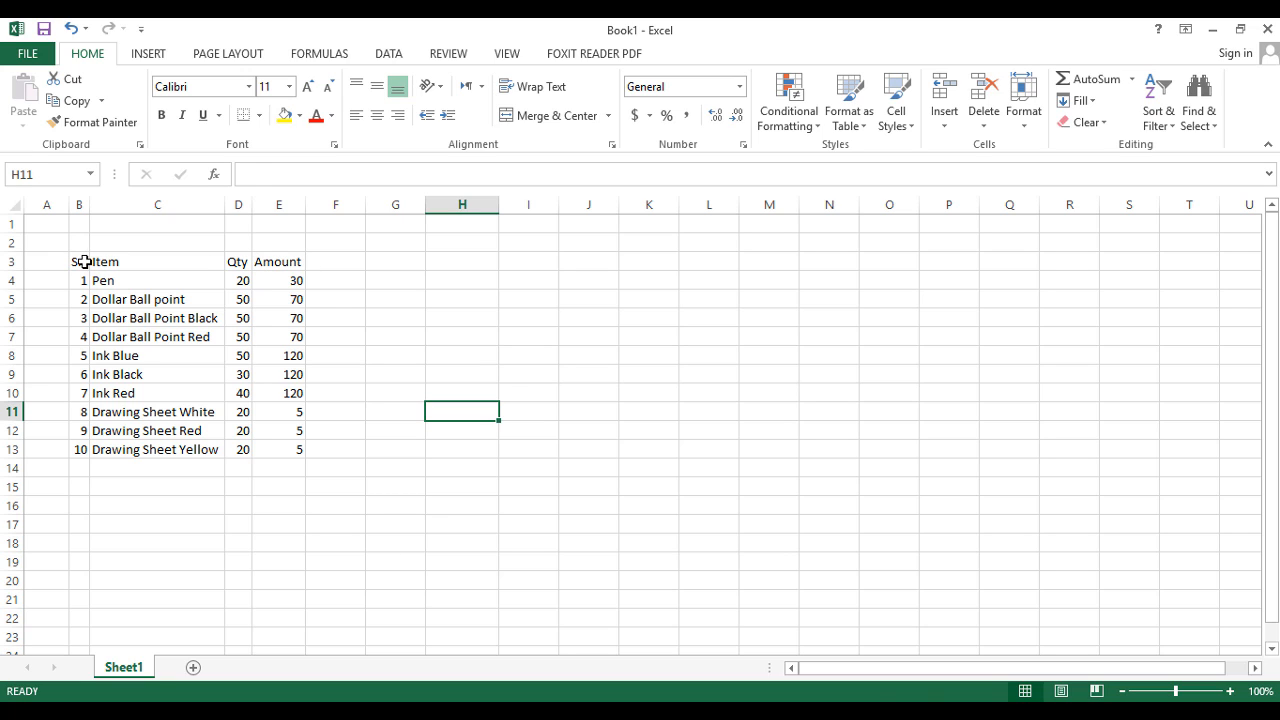
Format the header row B3:E3 (Sn, Item, Qty, Amount) as bold with font size 14
left_click_drag(84, 262, 280, 263)
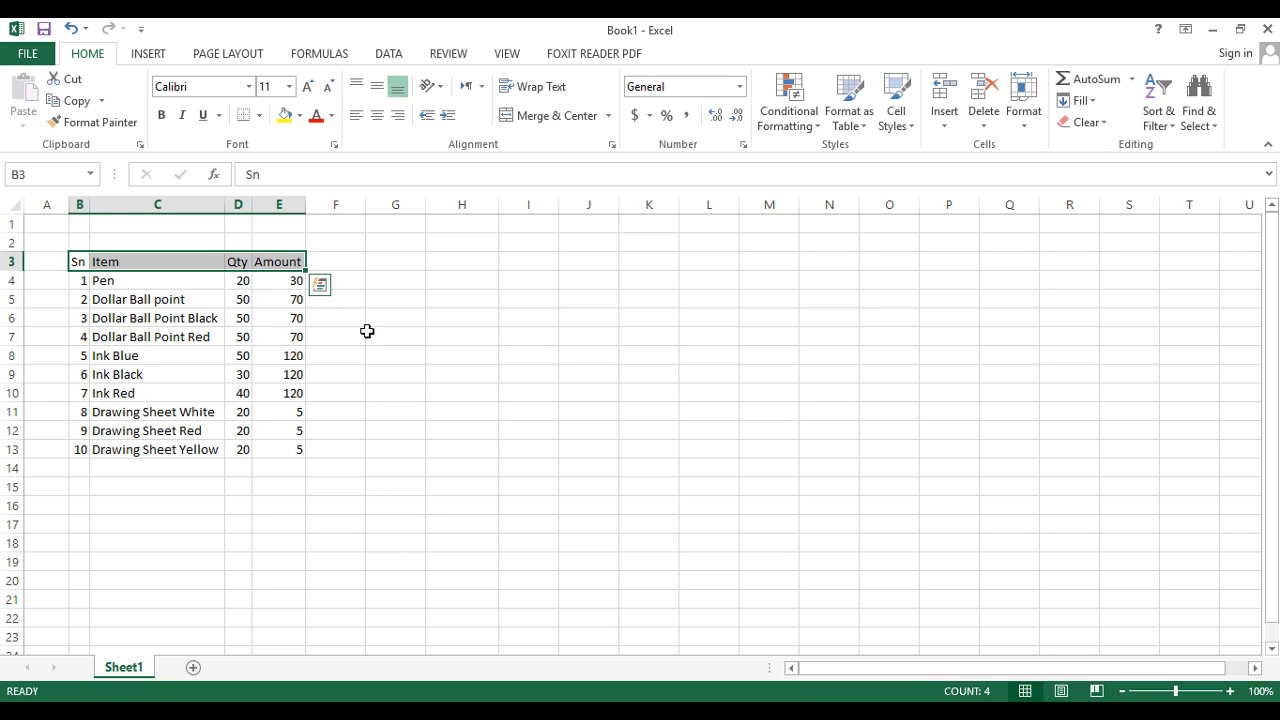
left_click(160, 117)
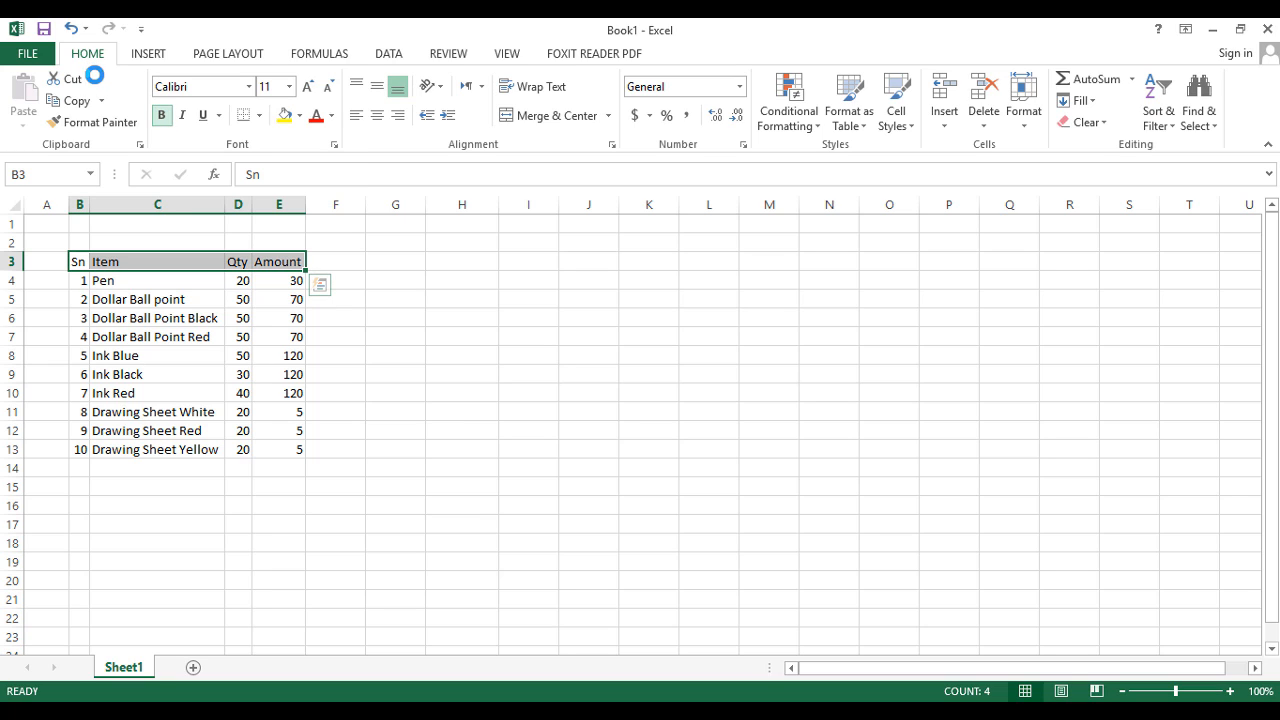
left_click(507, 57)
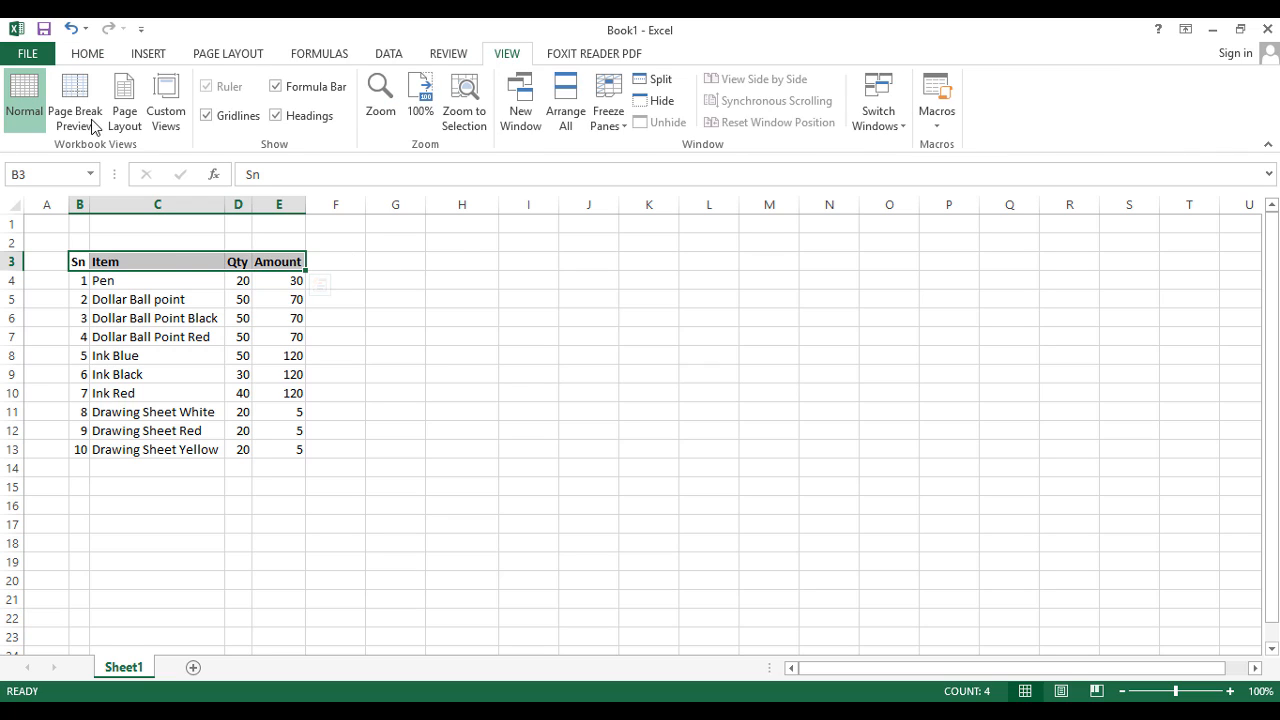
left_click(88, 58)
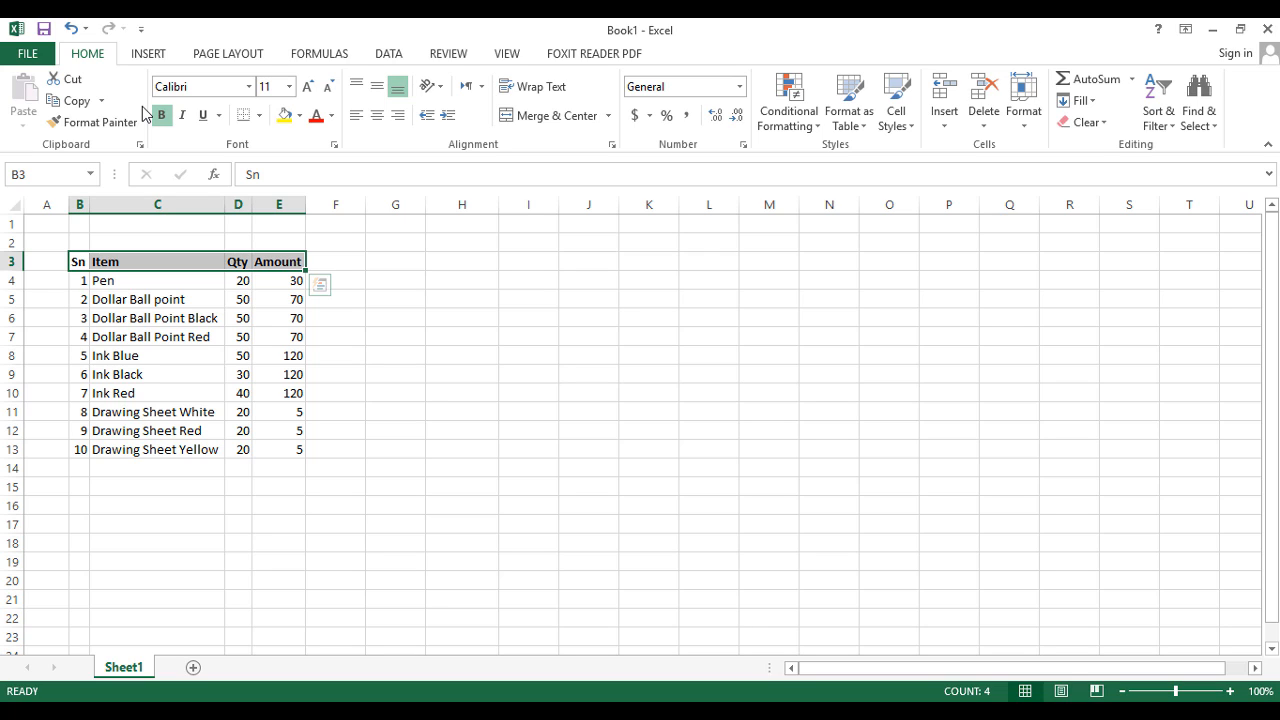
left_click(289, 86)
left_click(277, 203)
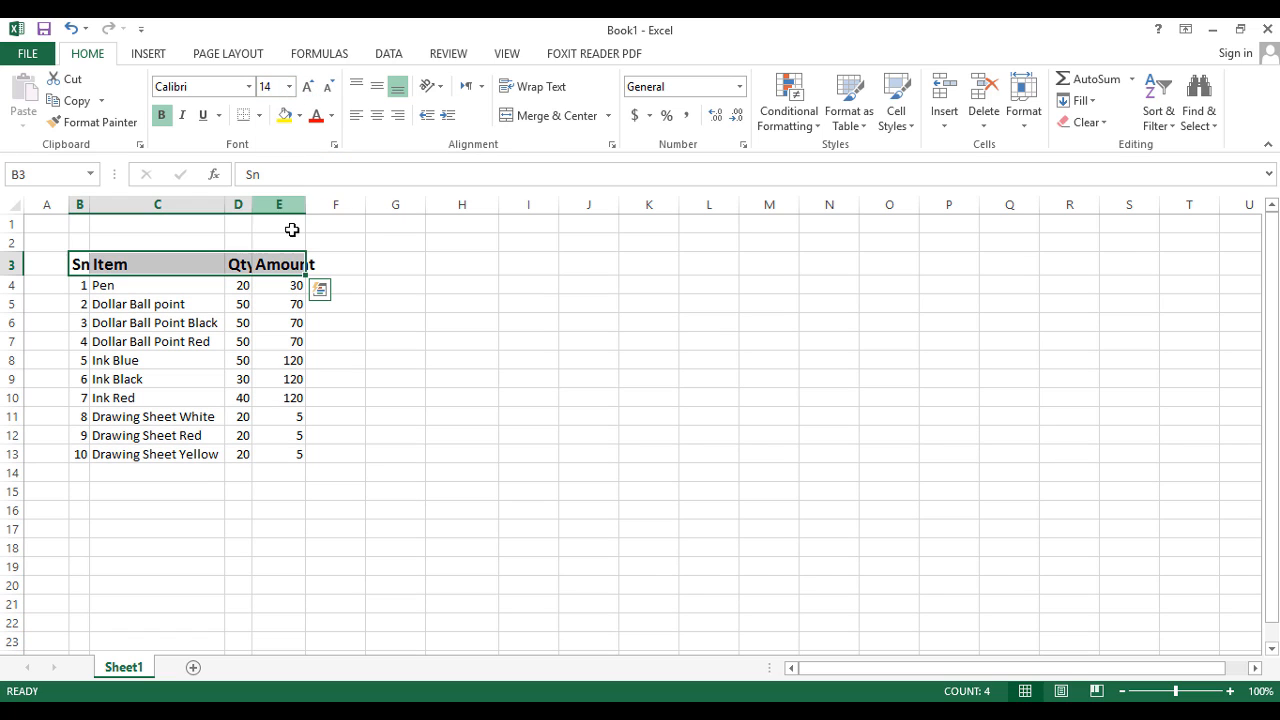
left_click(437, 309)
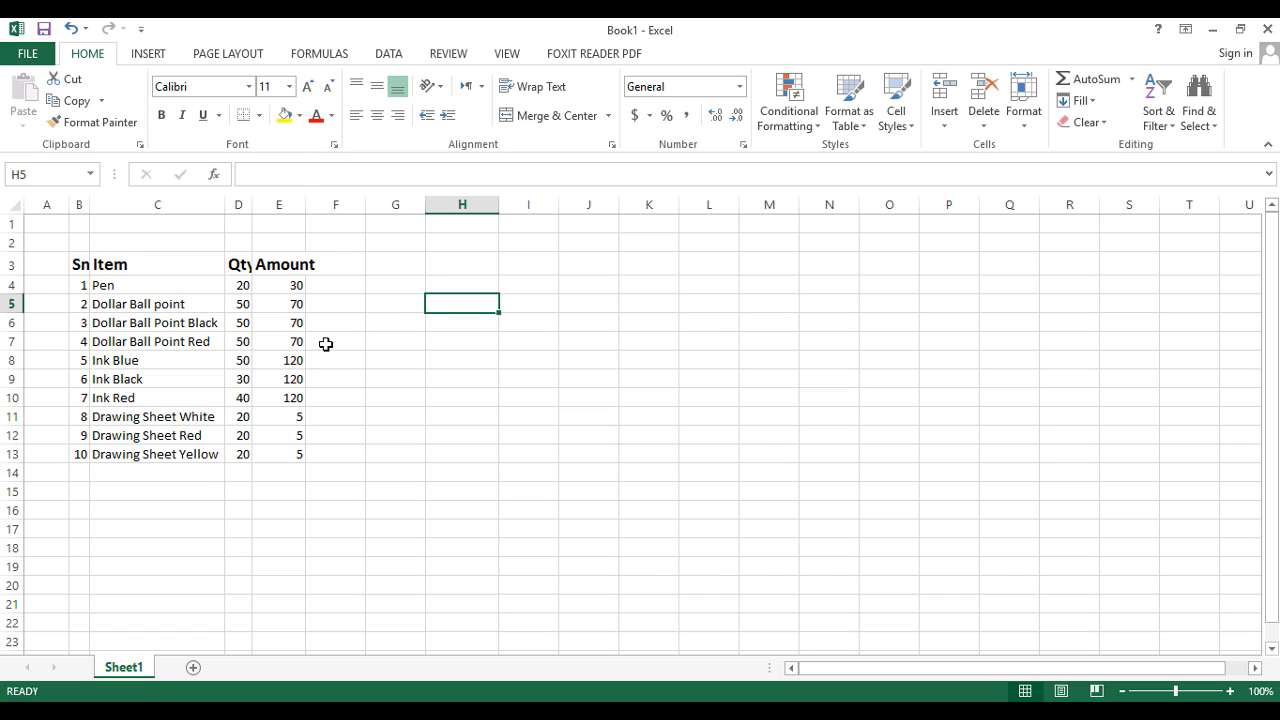
AutoFit all column widths of the sheet to their contents
left_click(238, 266)
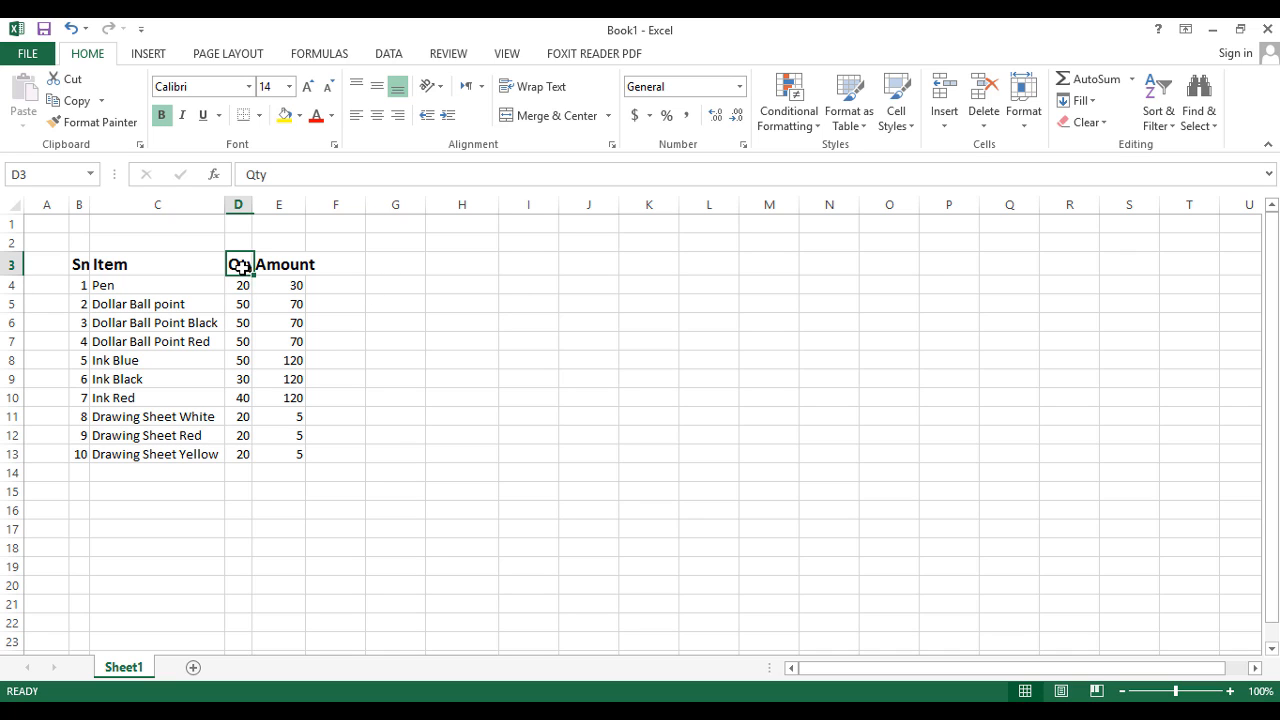
left_click(11, 206)
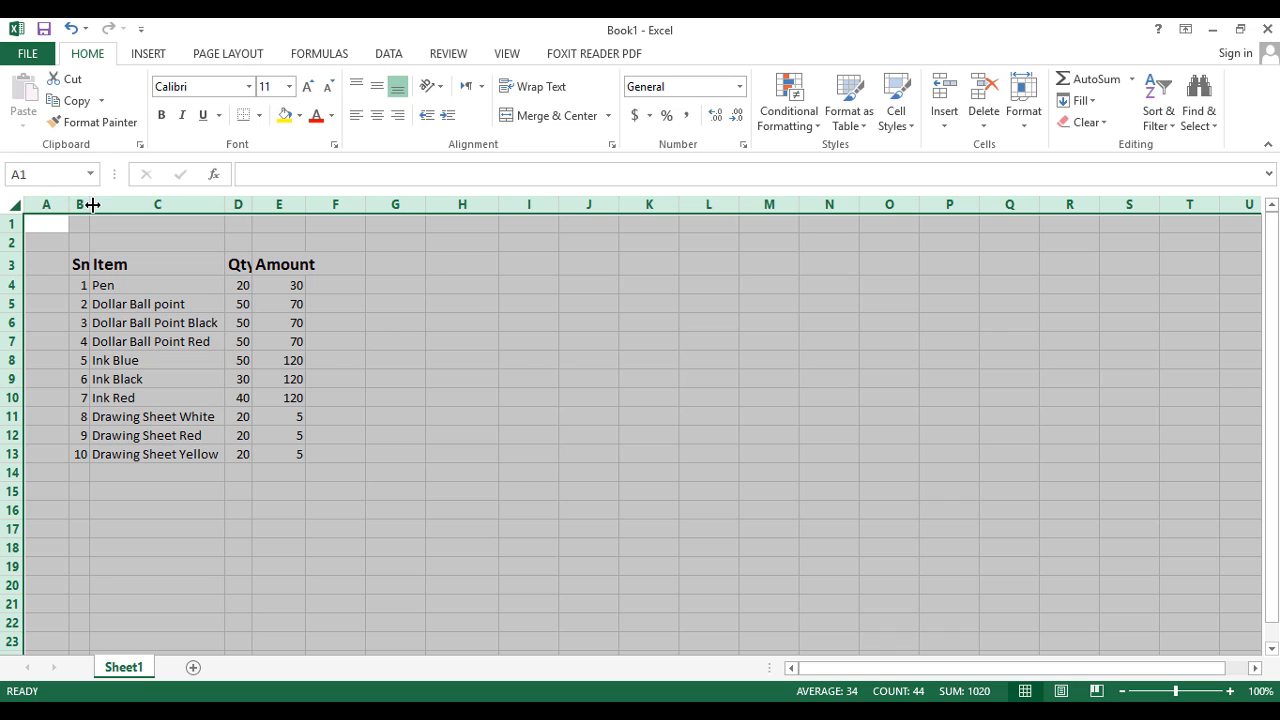
double_click(89, 205)
left_click(431, 304)
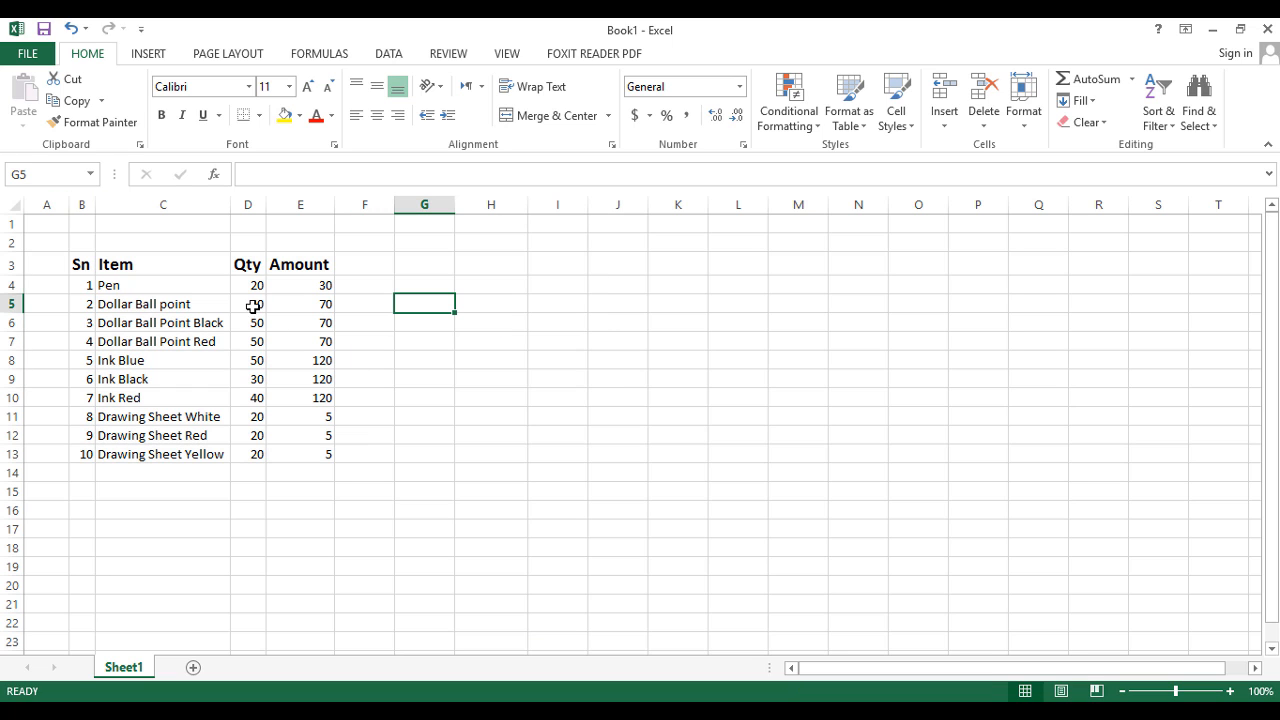
left_click_drag(106, 266, 320, 288)
left_click(424, 300)
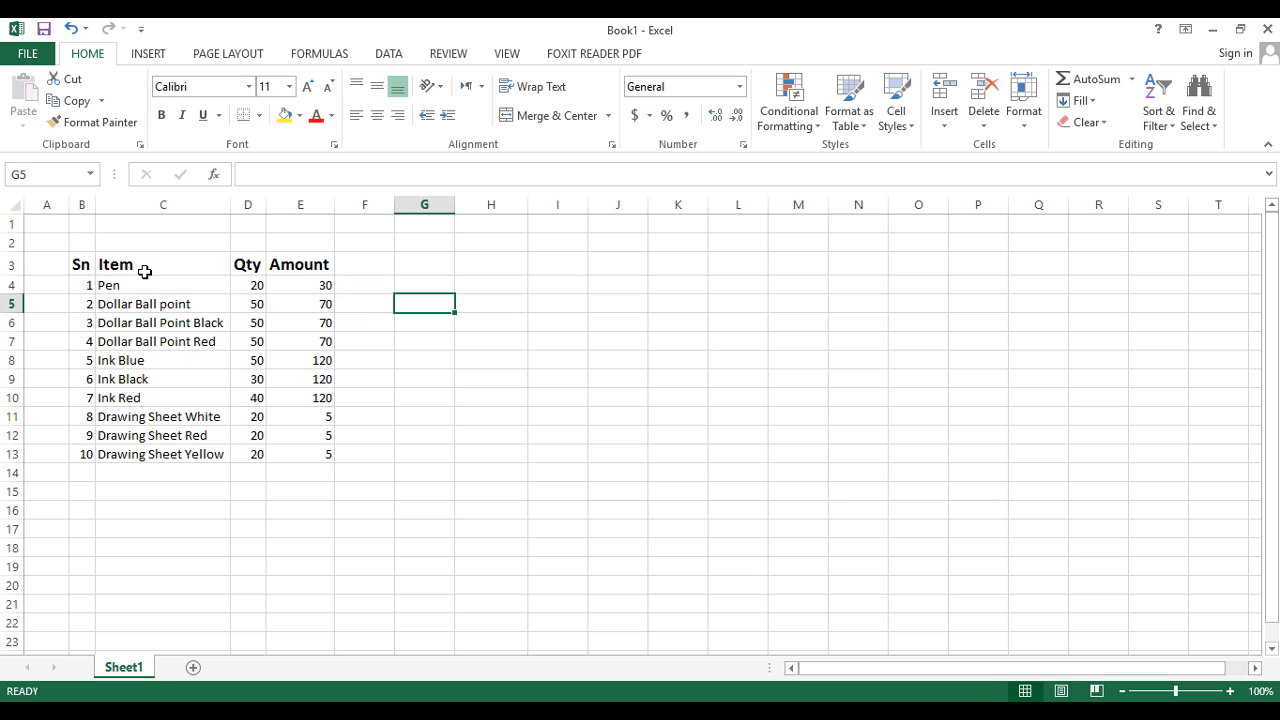
left_click(136, 347)
left_click(143, 437)
left_click(78, 262)
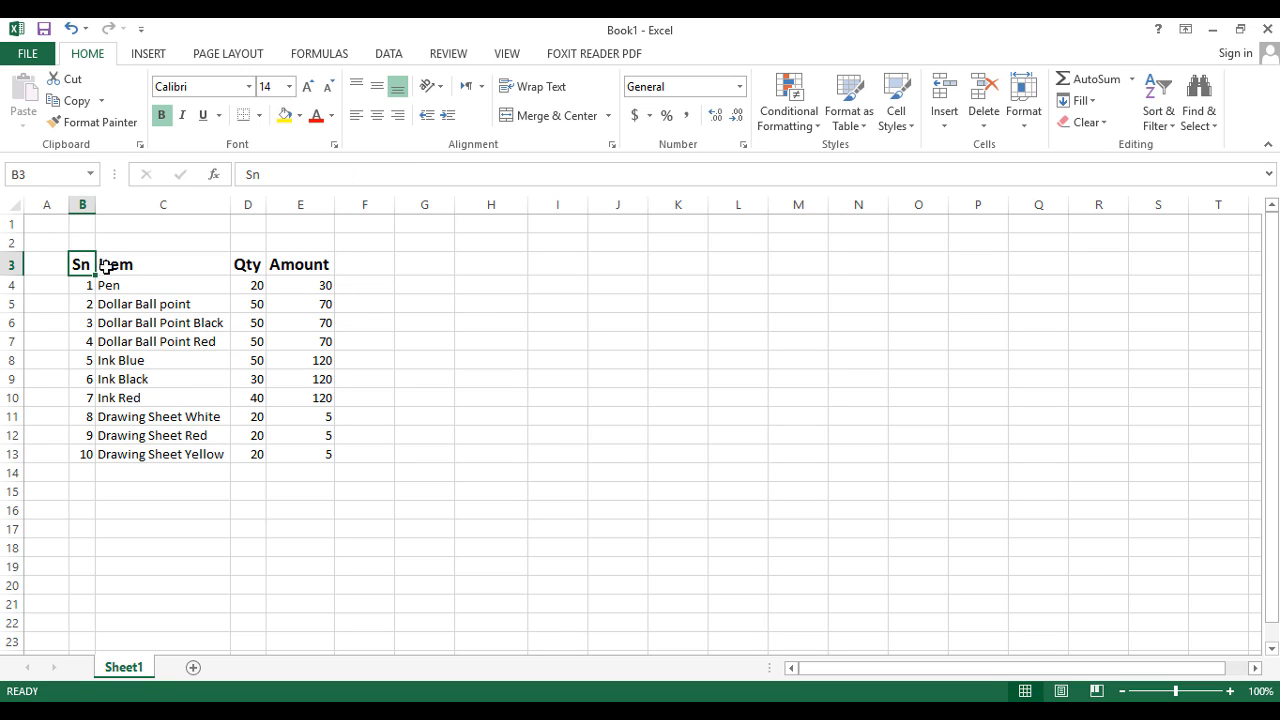
left_click(332, 285)
left_click_drag(86, 260, 299, 466)
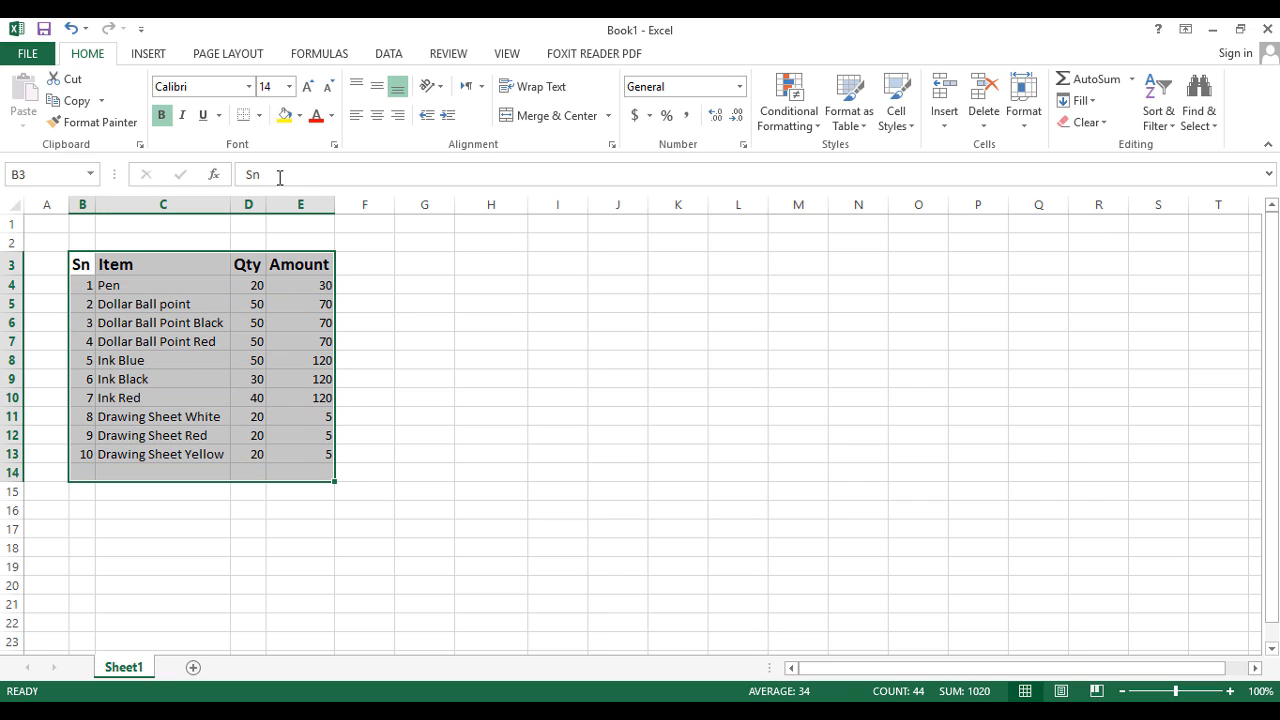
left_click(261, 117)
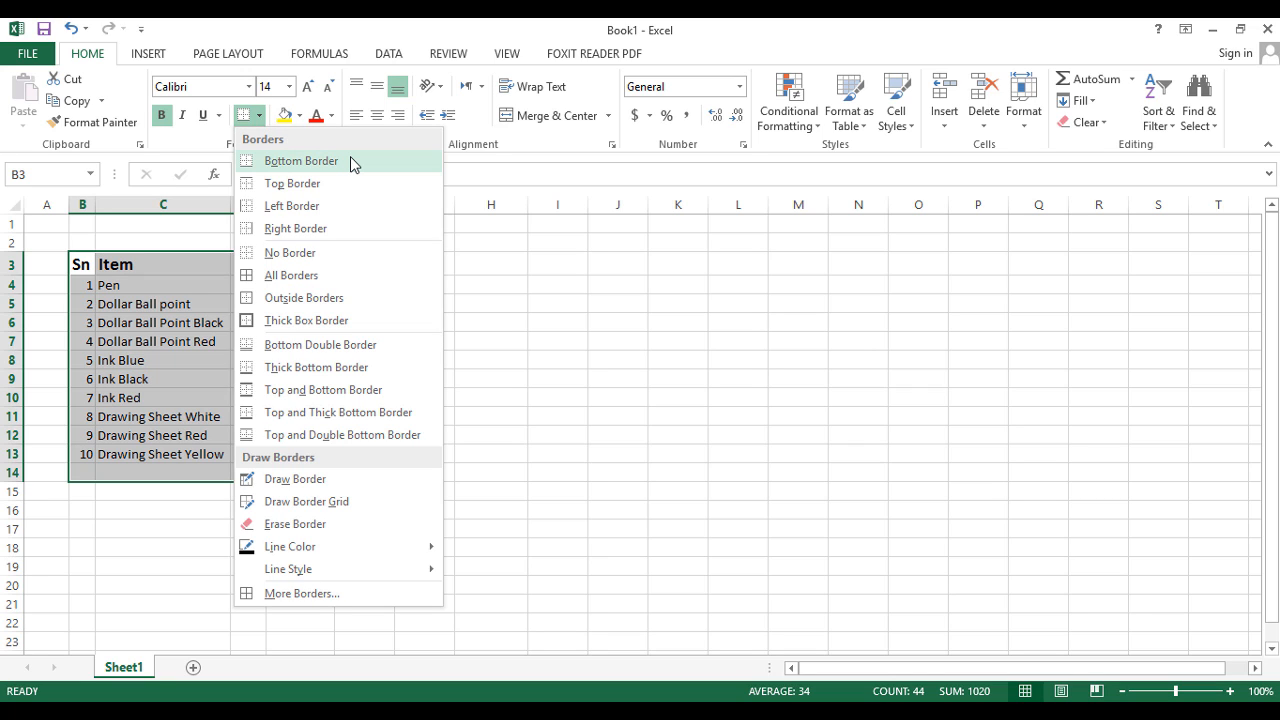
key("Escape")
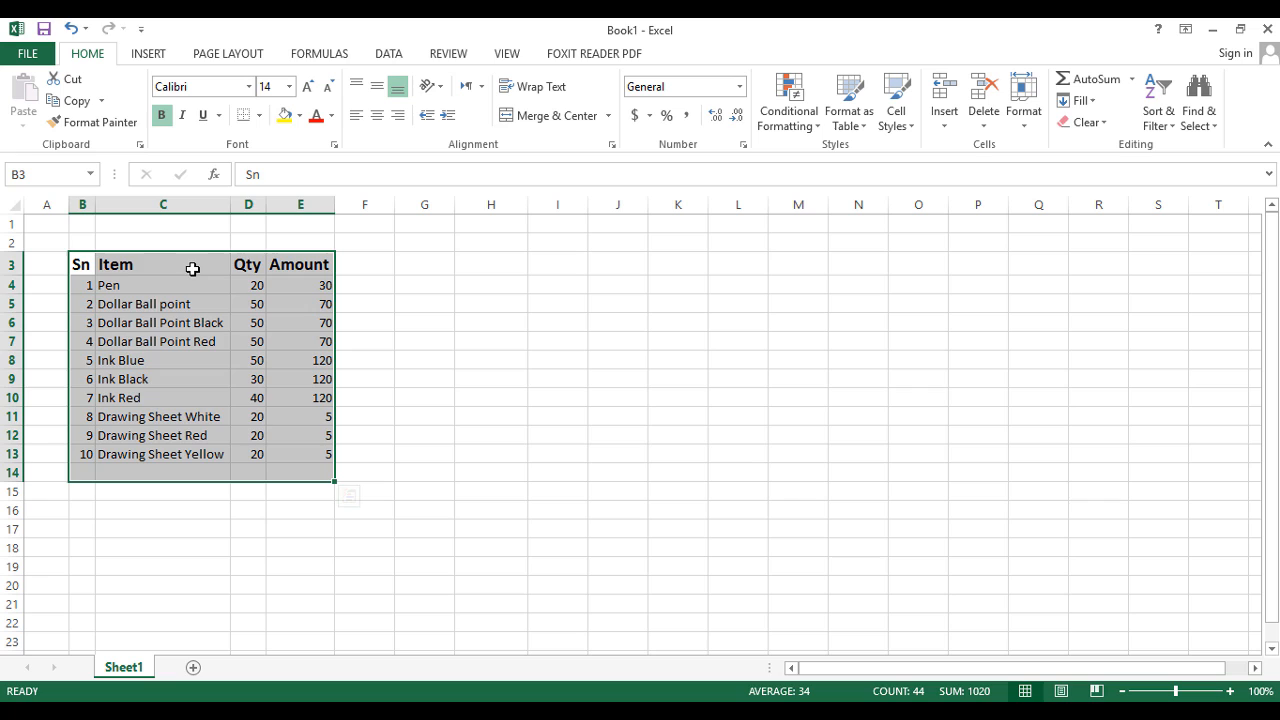
Add a bottom border to the header row B3:E3
left_click(105, 264)
left_click_drag(83, 262, 294, 264)
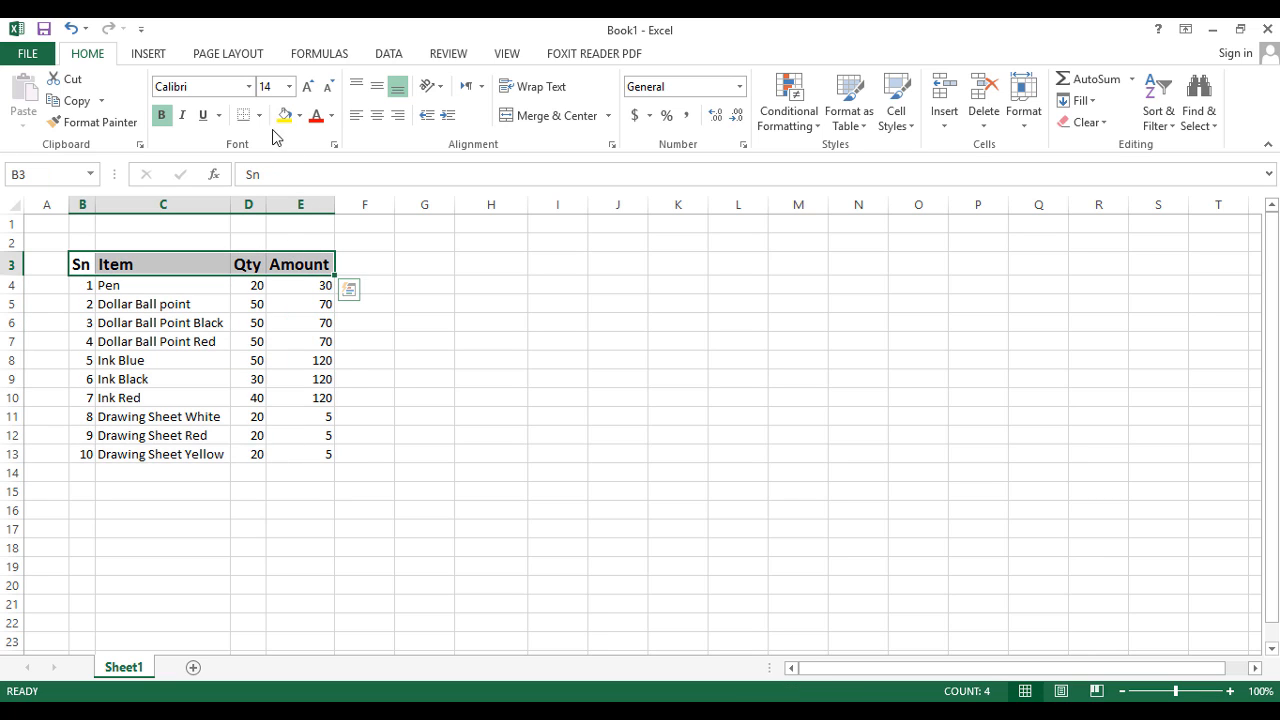
left_click(424, 303)
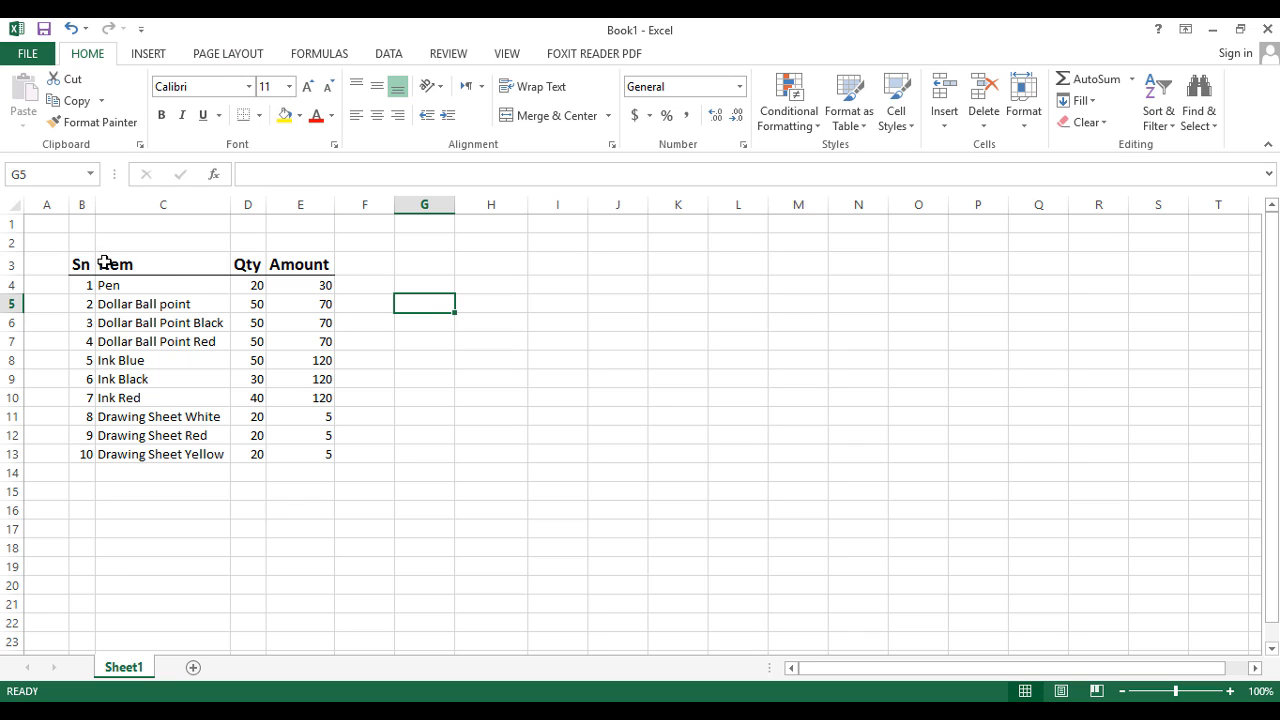
Apply All Borders to the item rows in the range B4:E13
left_click_drag(79, 280, 289, 452)
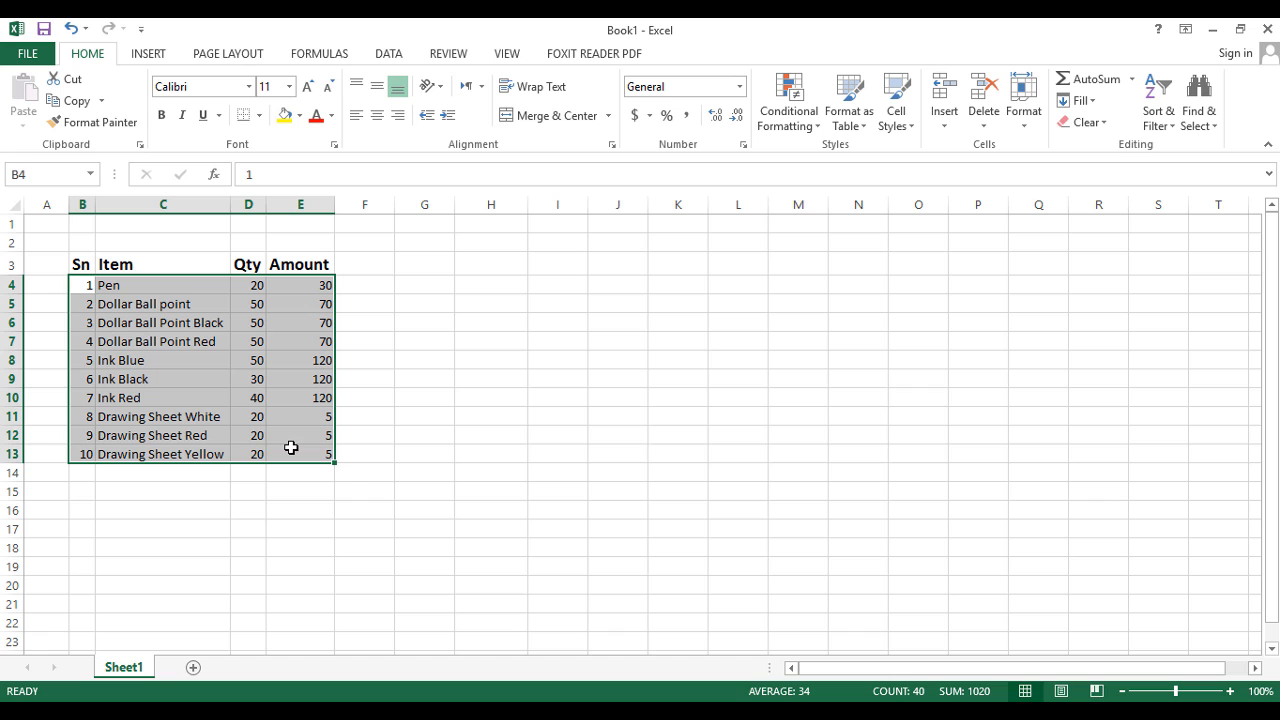
left_click(259, 116)
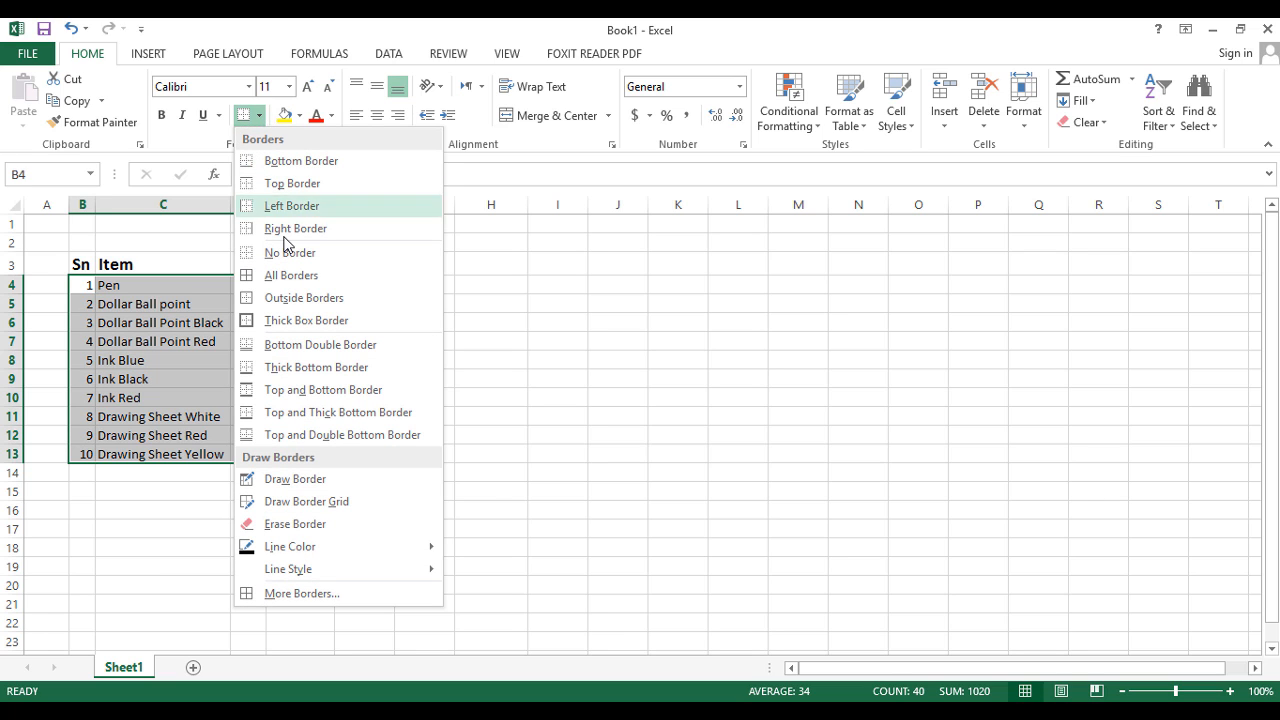
left_click(329, 283)
left_click(440, 288)
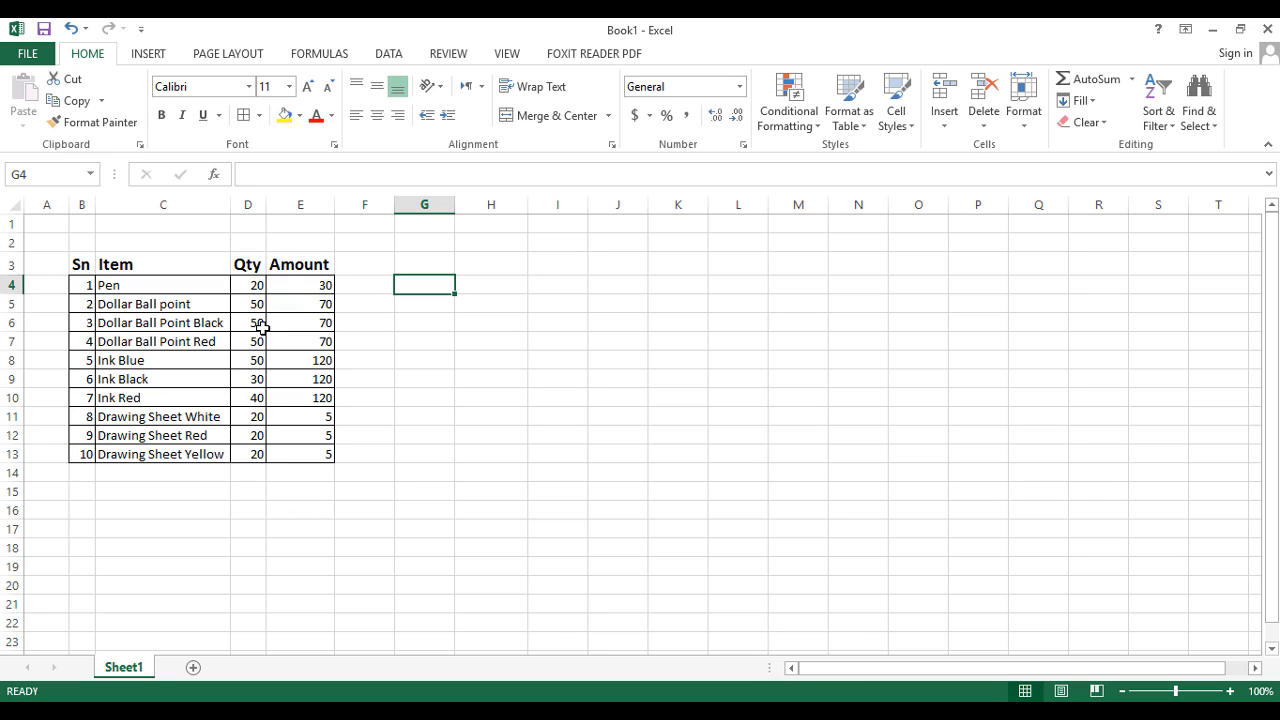
Apply All Borders to the header cells B3:E3
left_click_drag(74, 264, 286, 268)
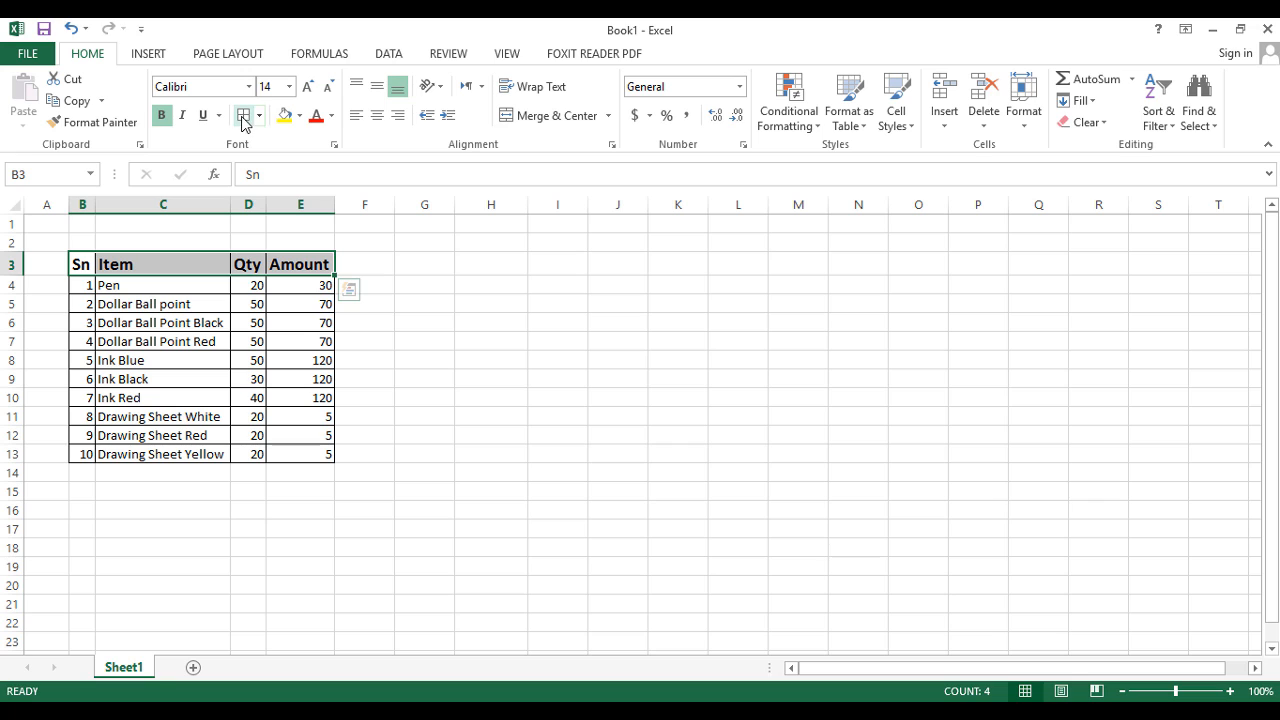
left_click(242, 116)
left_click(411, 324)
left_click(190, 412)
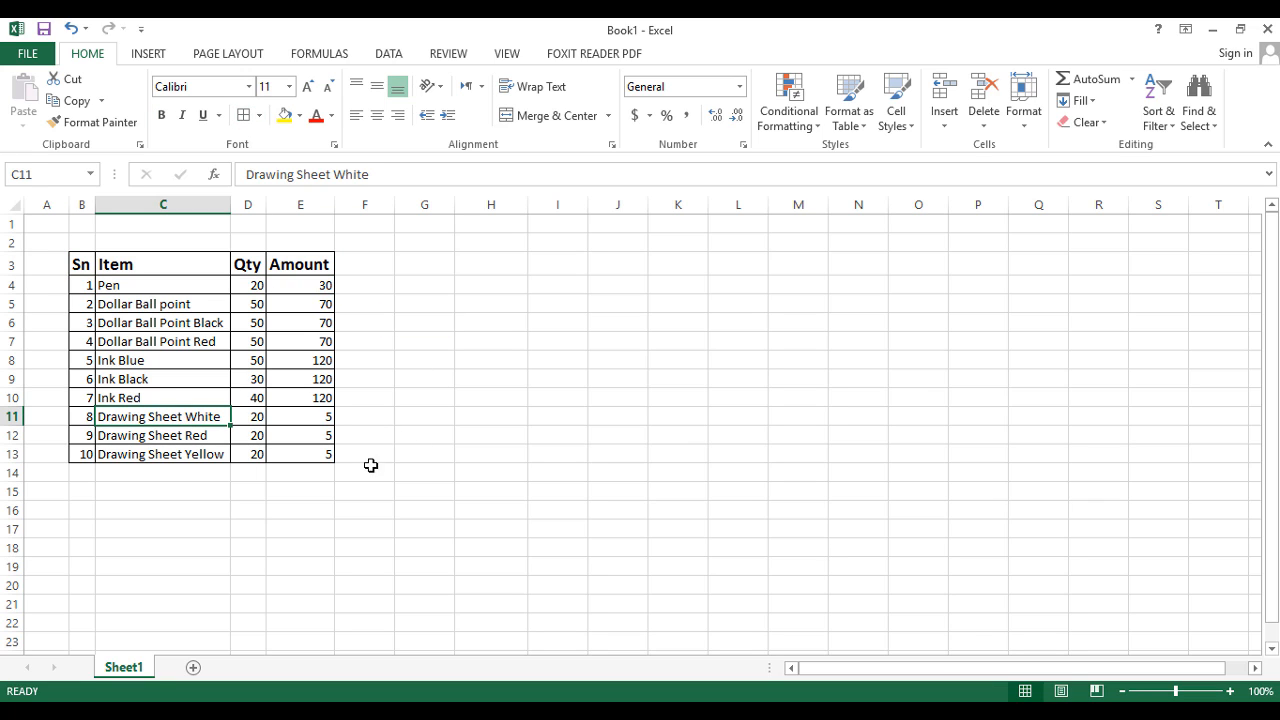
left_click(410, 418)
Remove all borders from the whole table in the range B3:E13
left_click_drag(88, 266, 284, 456)
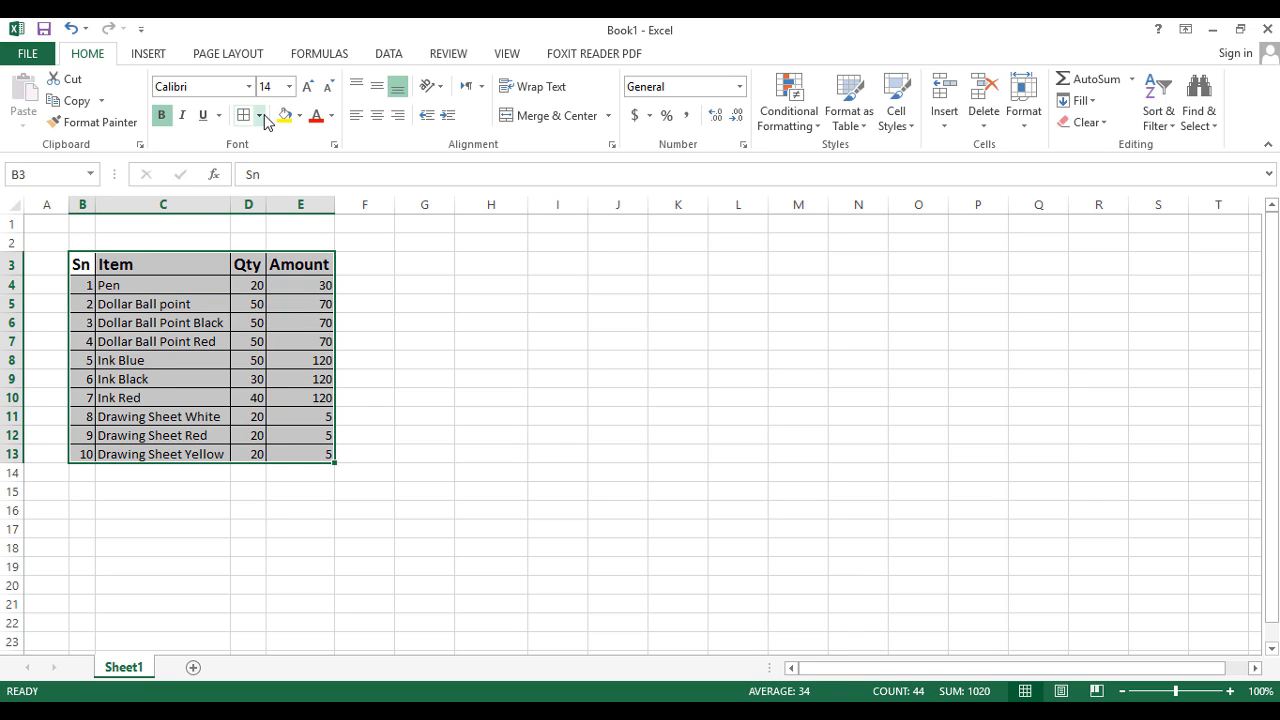
left_click(258, 115)
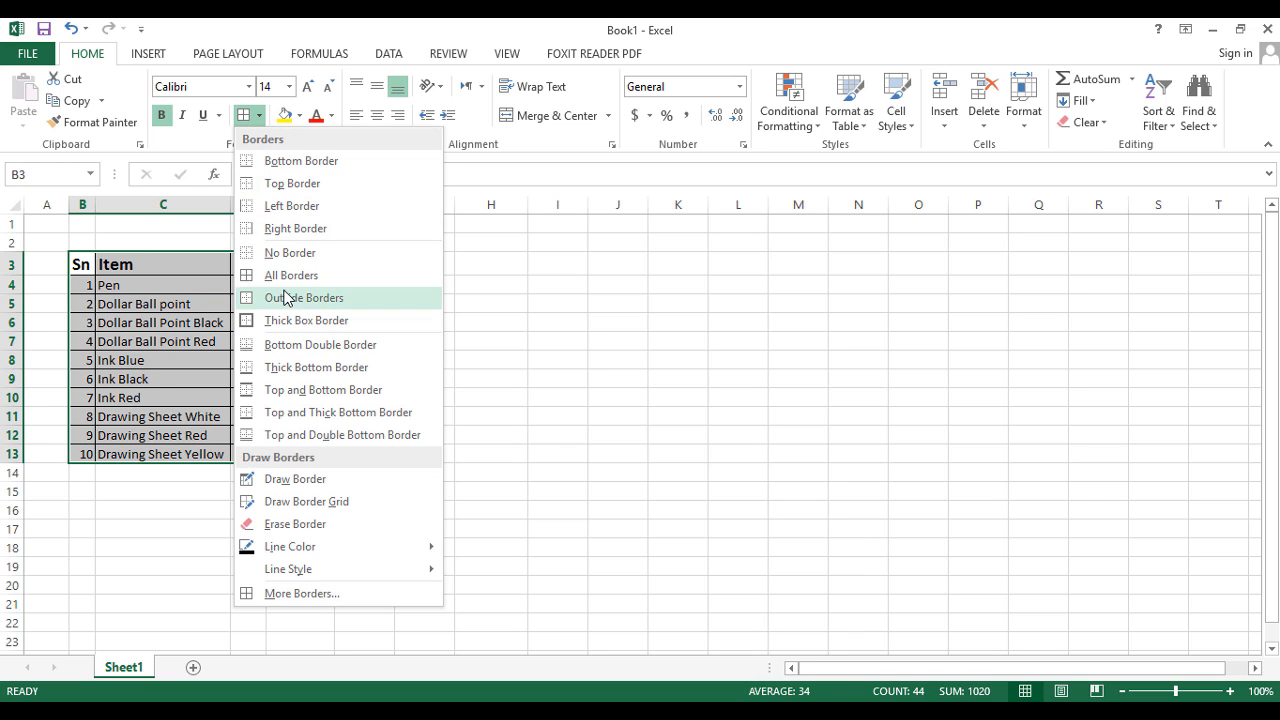
left_click(298, 254)
left_click(514, 300)
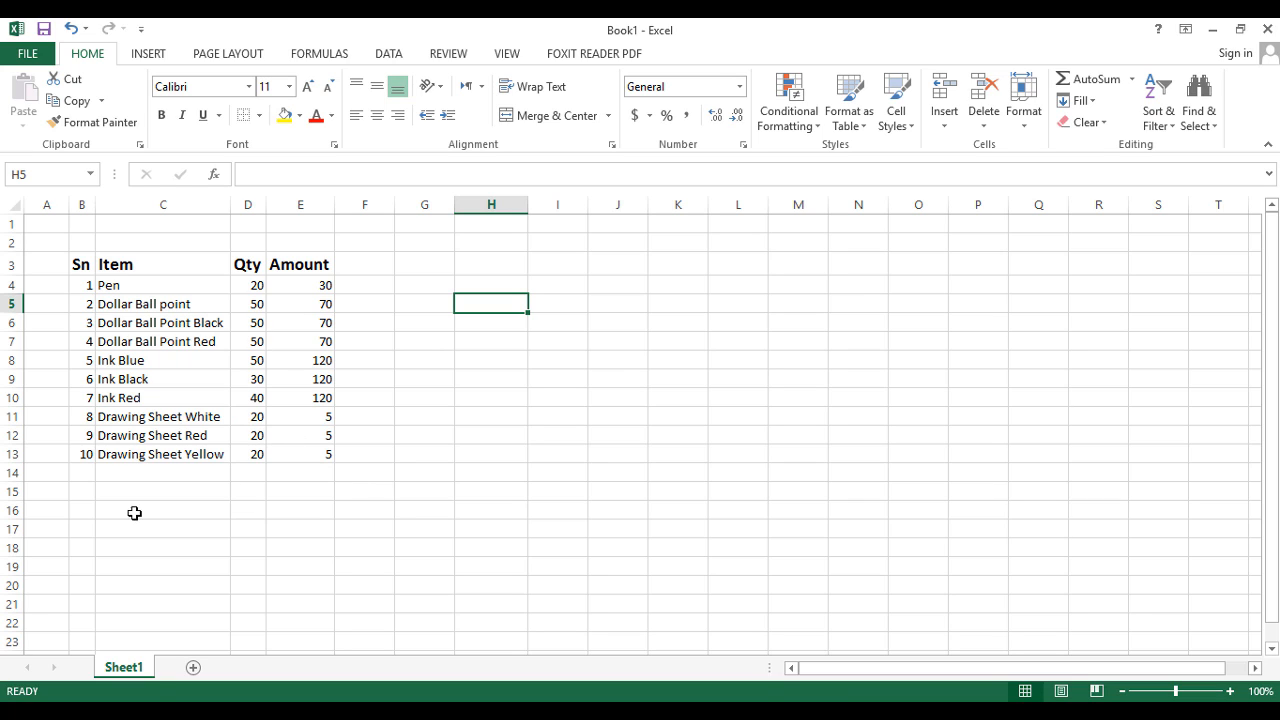
Total the Qty column in cell D14 with AutoSum over D4:D13 and inspect the resulting formula
left_click(249, 470)
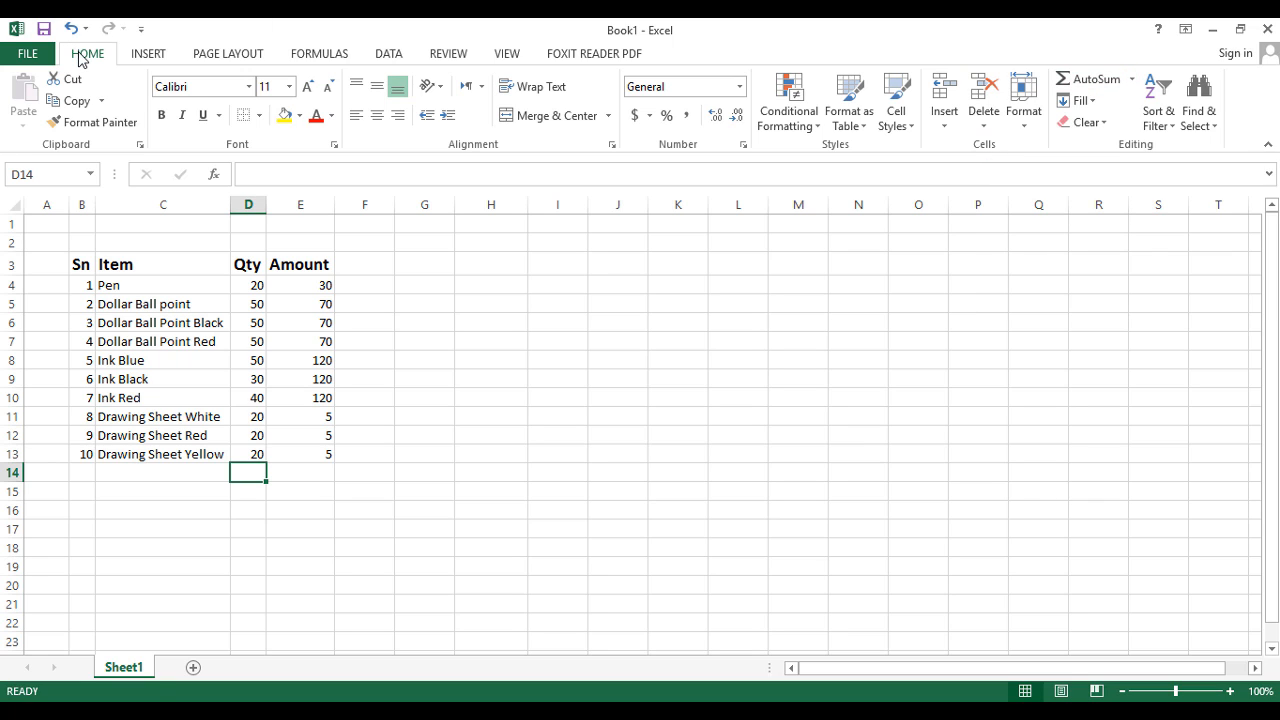
left_click(1086, 86)
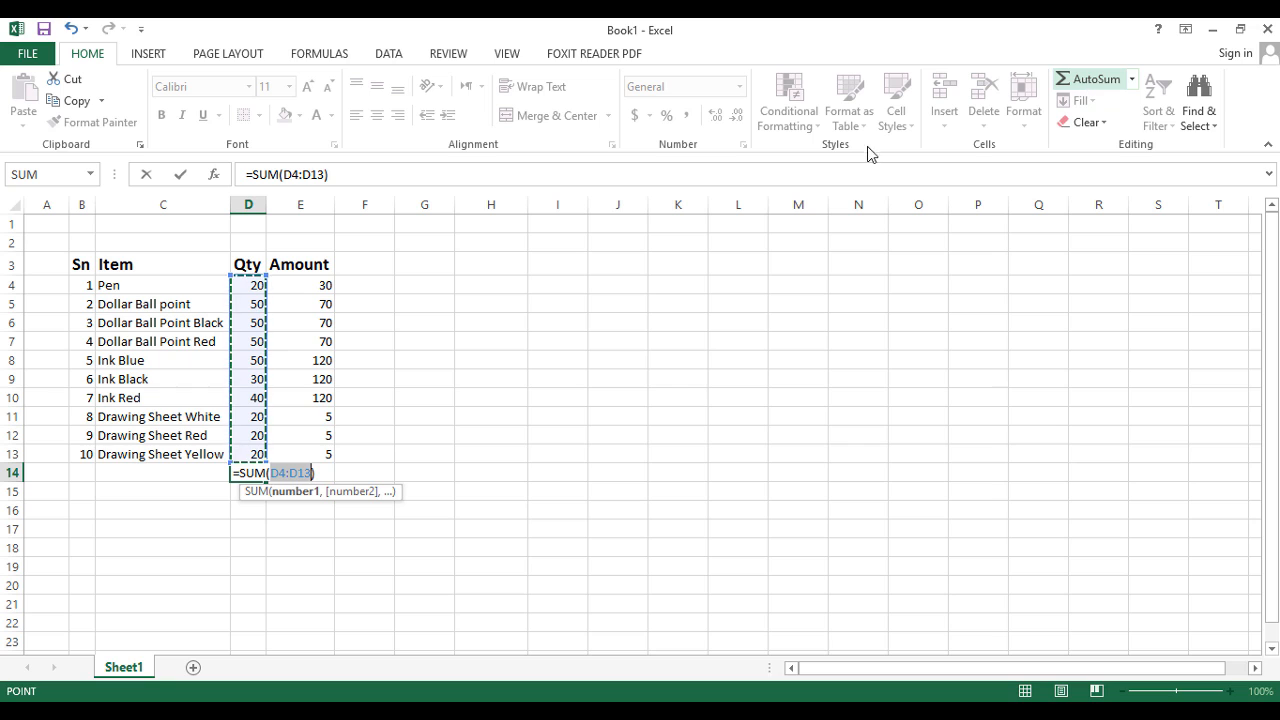
key("Return")
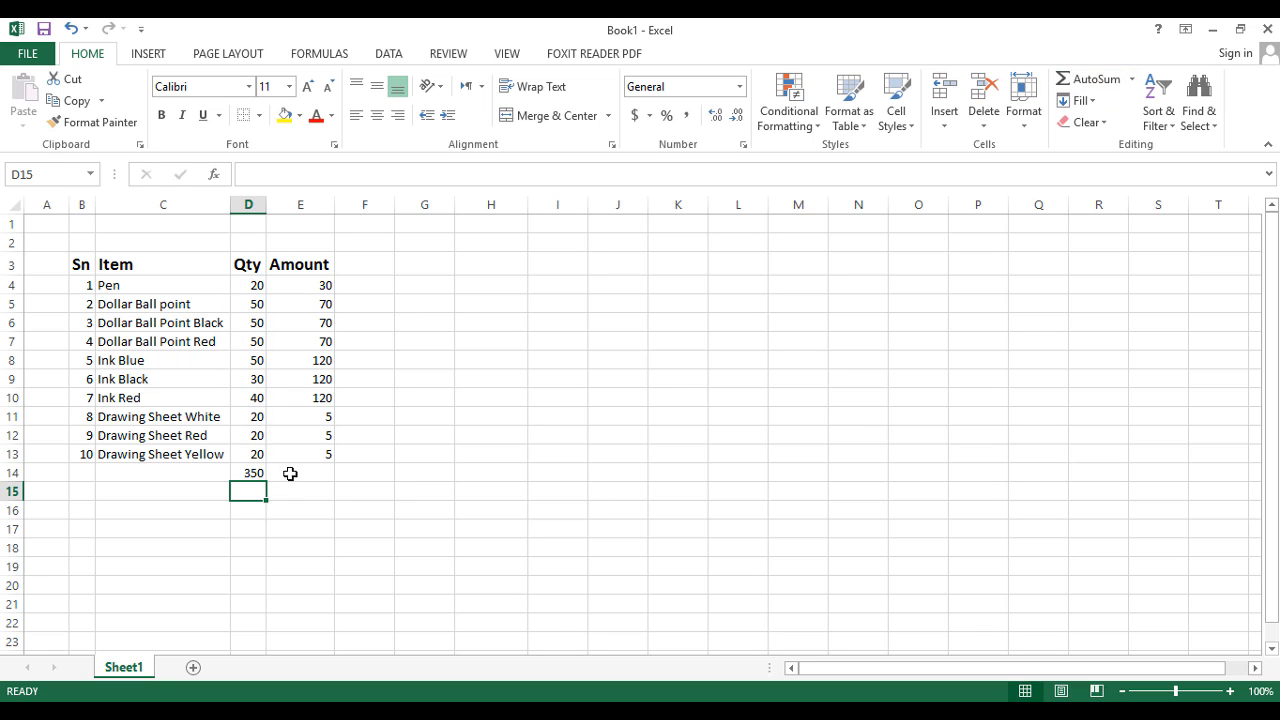
left_click(252, 475)
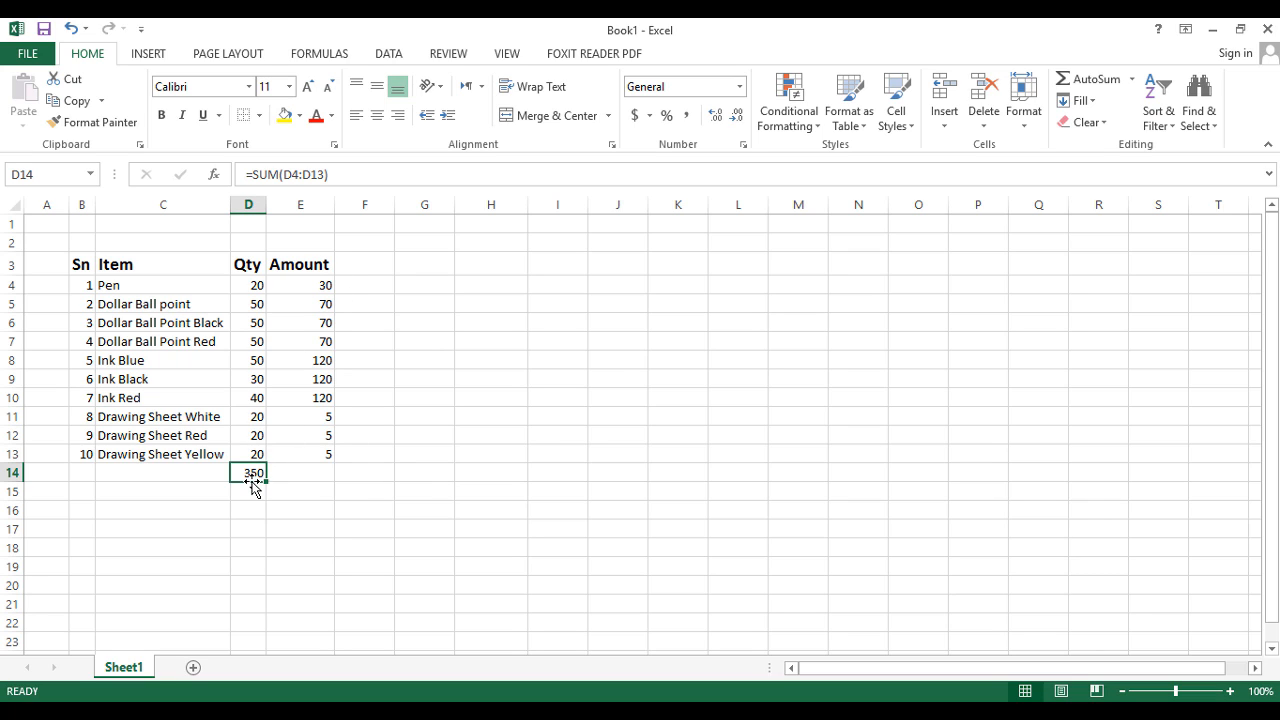
left_click(345, 175)
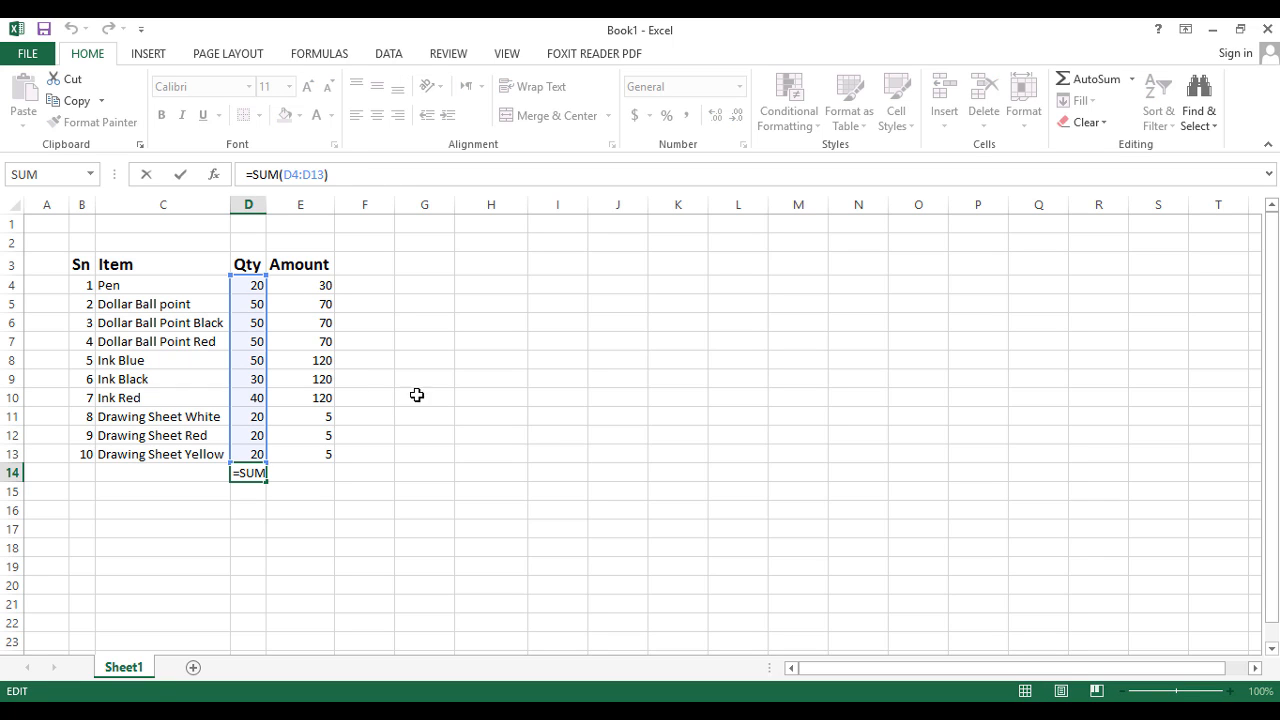
left_click(301, 493)
left_click(243, 472)
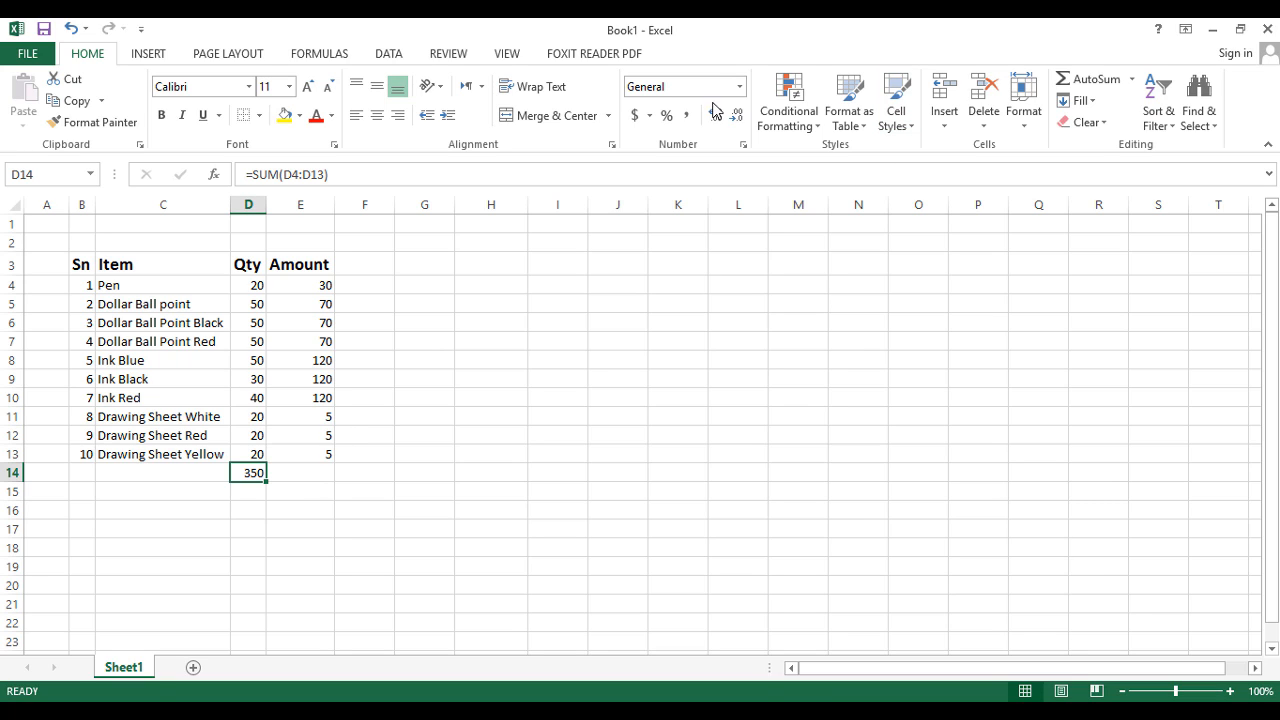
Total the Amount column in cell E14 with AutoSum over E4:E13
left_click(302, 477)
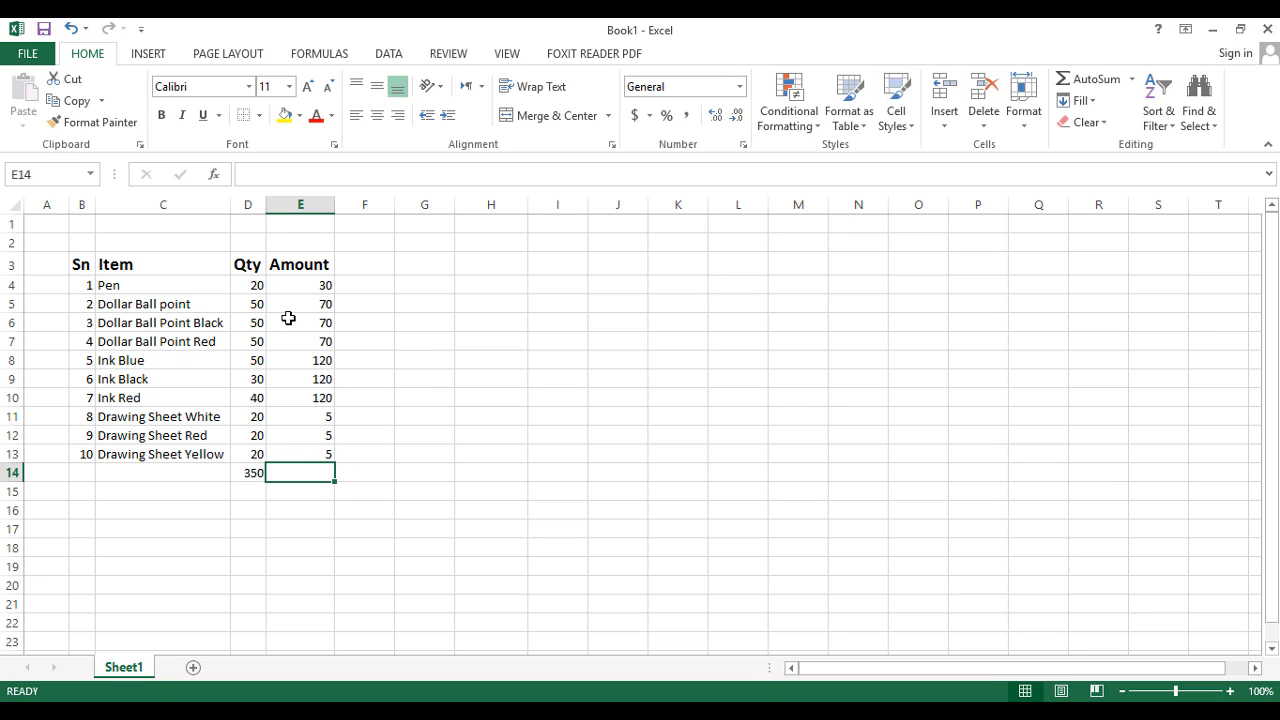
left_click(1076, 80)
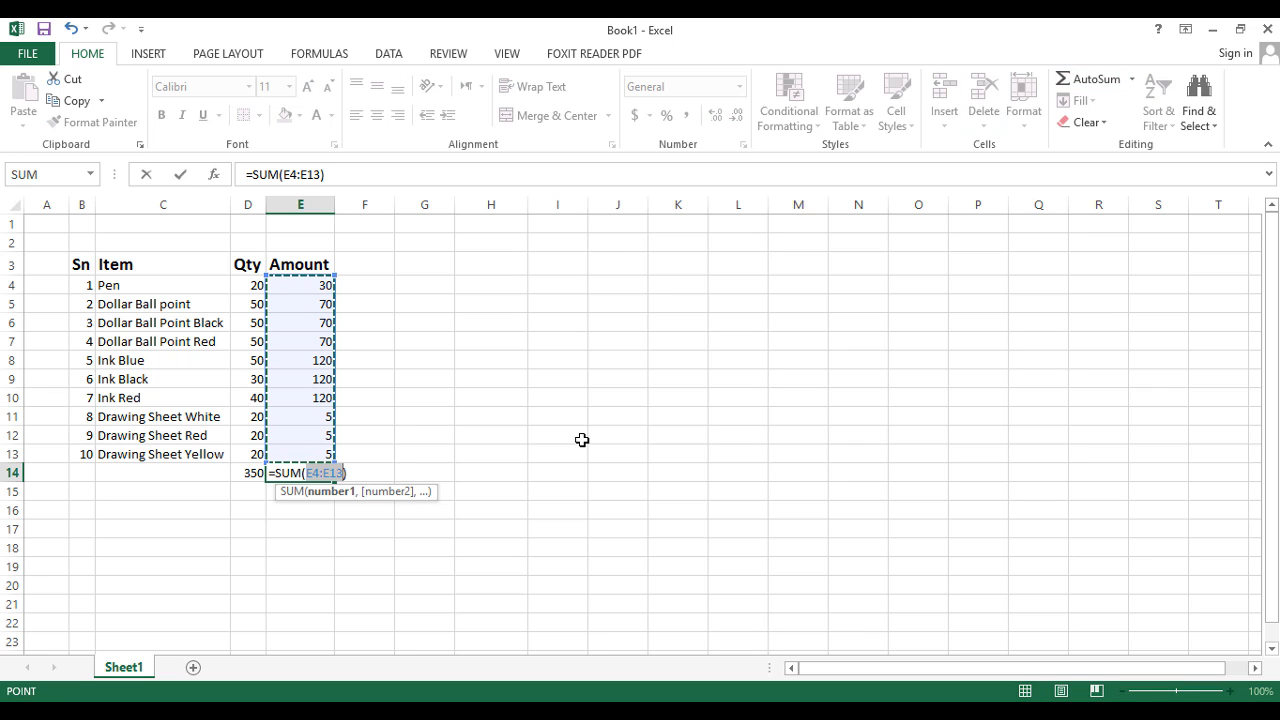
key("ctrl+Return")
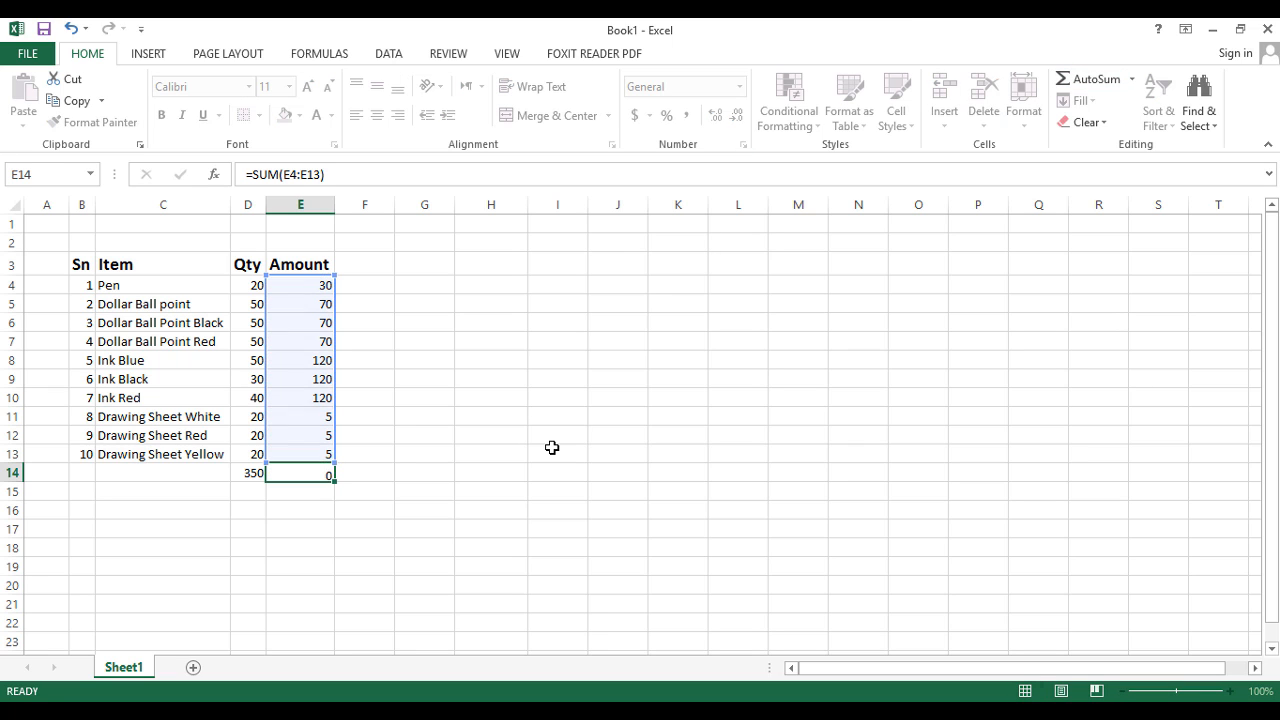
key("Return")
left_click(301, 475)
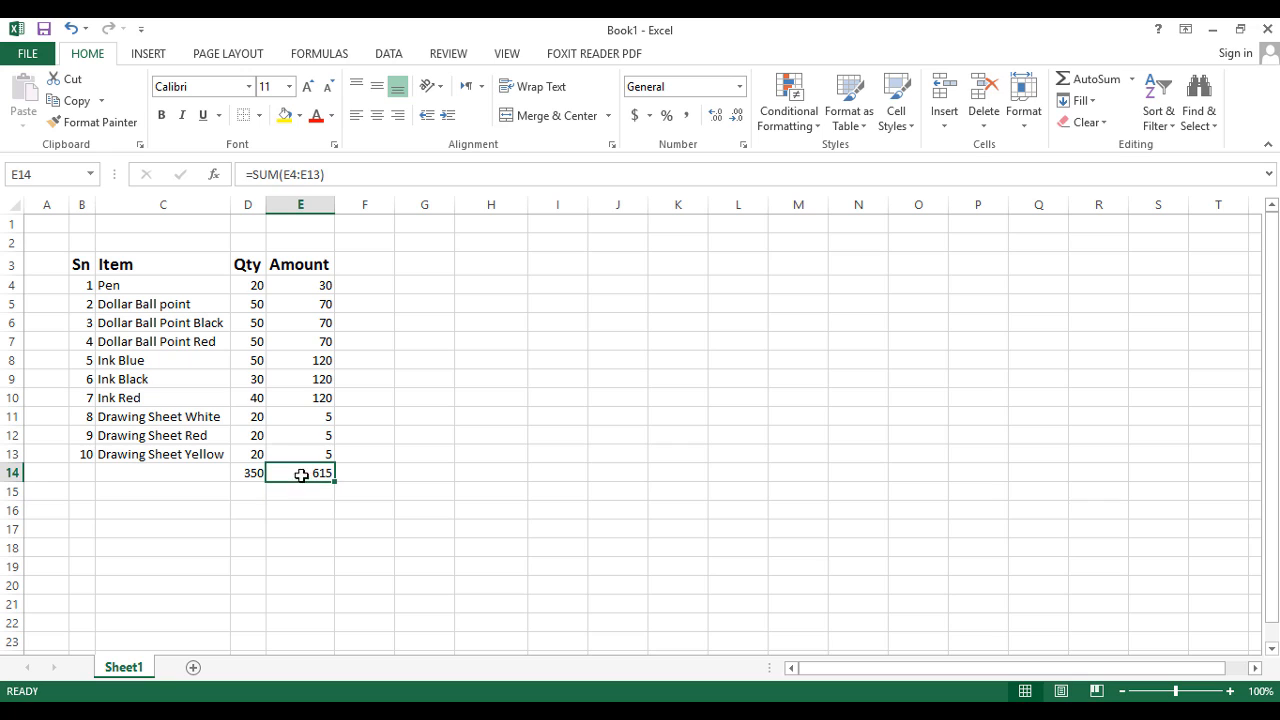
Review the Qty and Amount totals in D14 and E14 together with the values they add up
left_click_drag(310, 287, 309, 452)
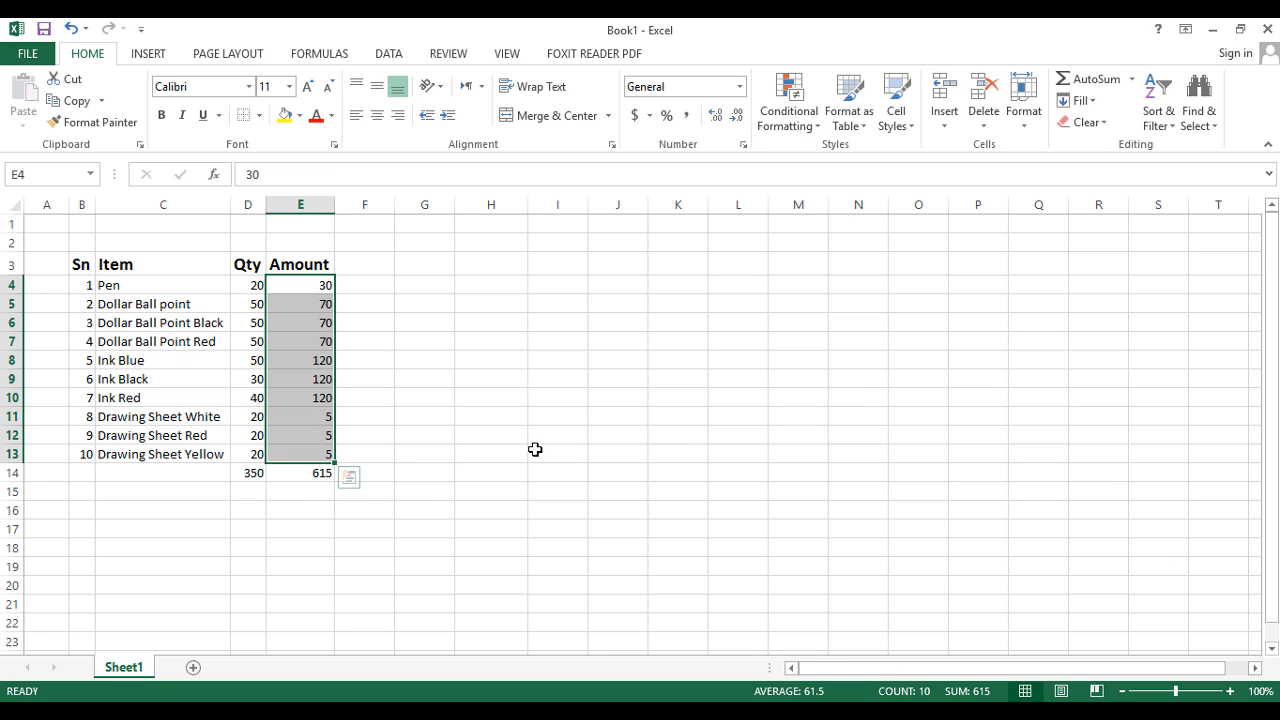
left_click(307, 475)
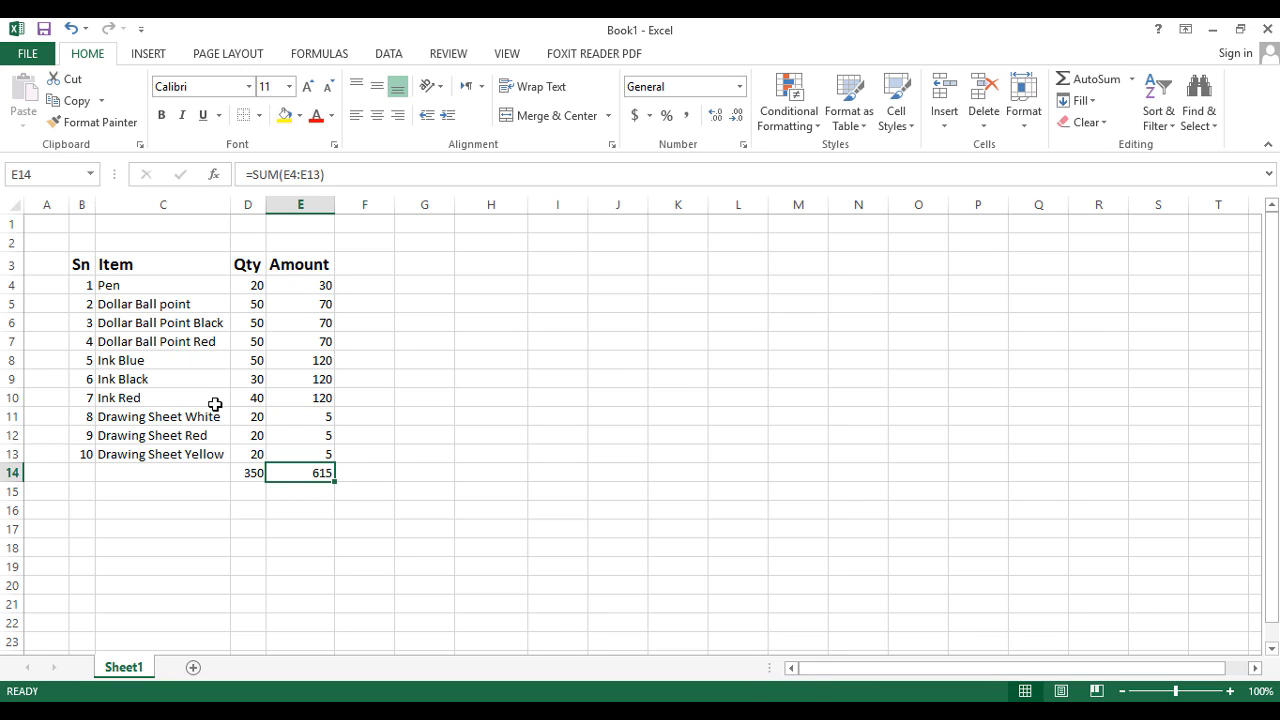
left_click(247, 476)
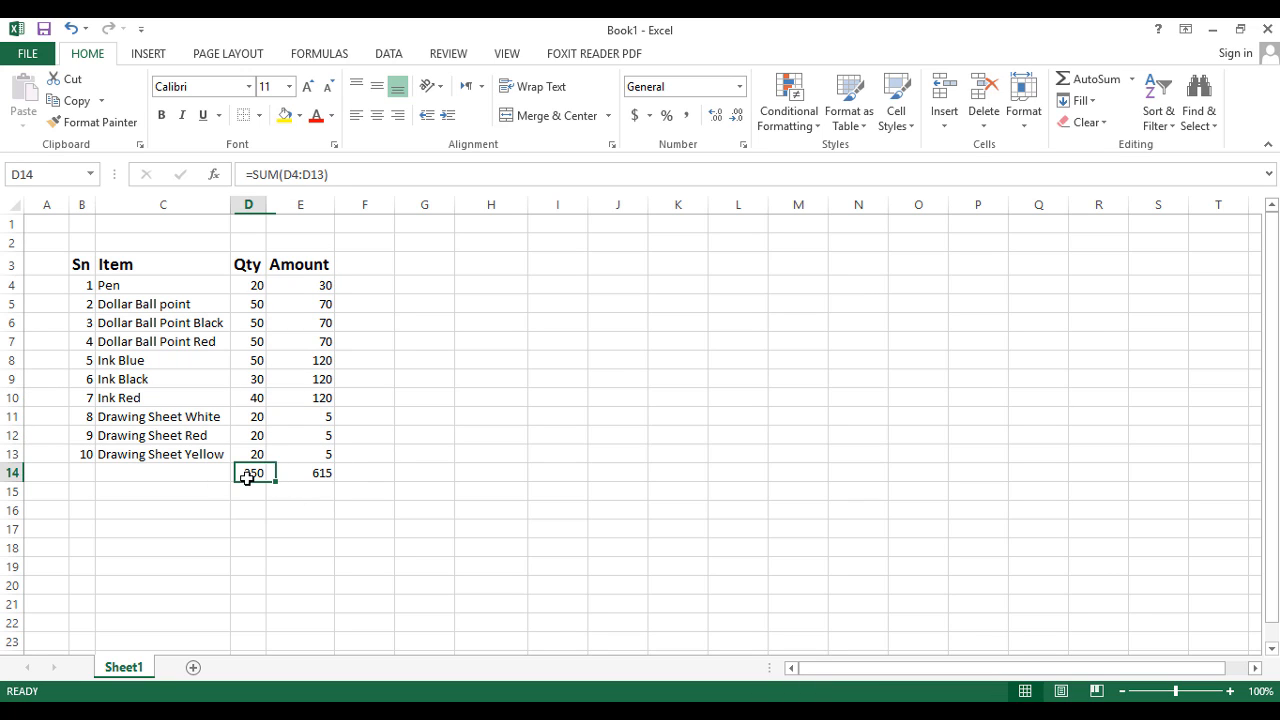
left_click(431, 380)
left_click(283, 303)
left_click(283, 379)
left_click(290, 435)
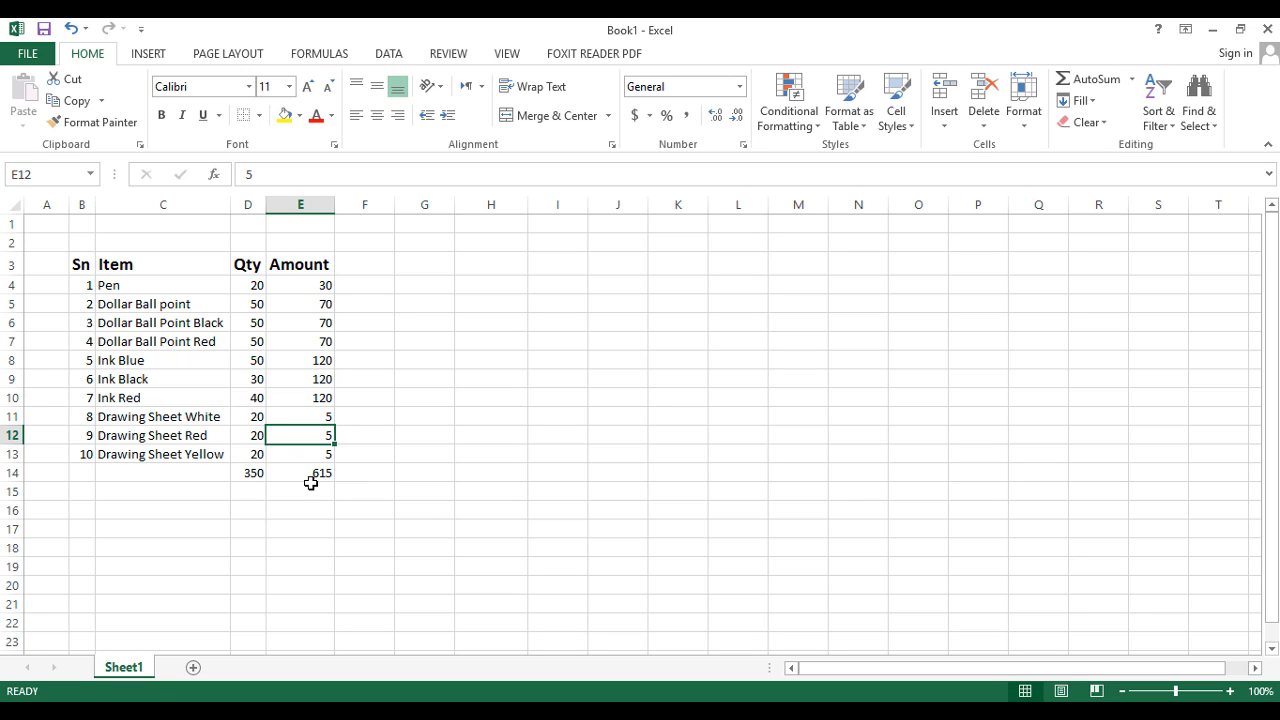
left_click_drag(326, 473, 229, 457)
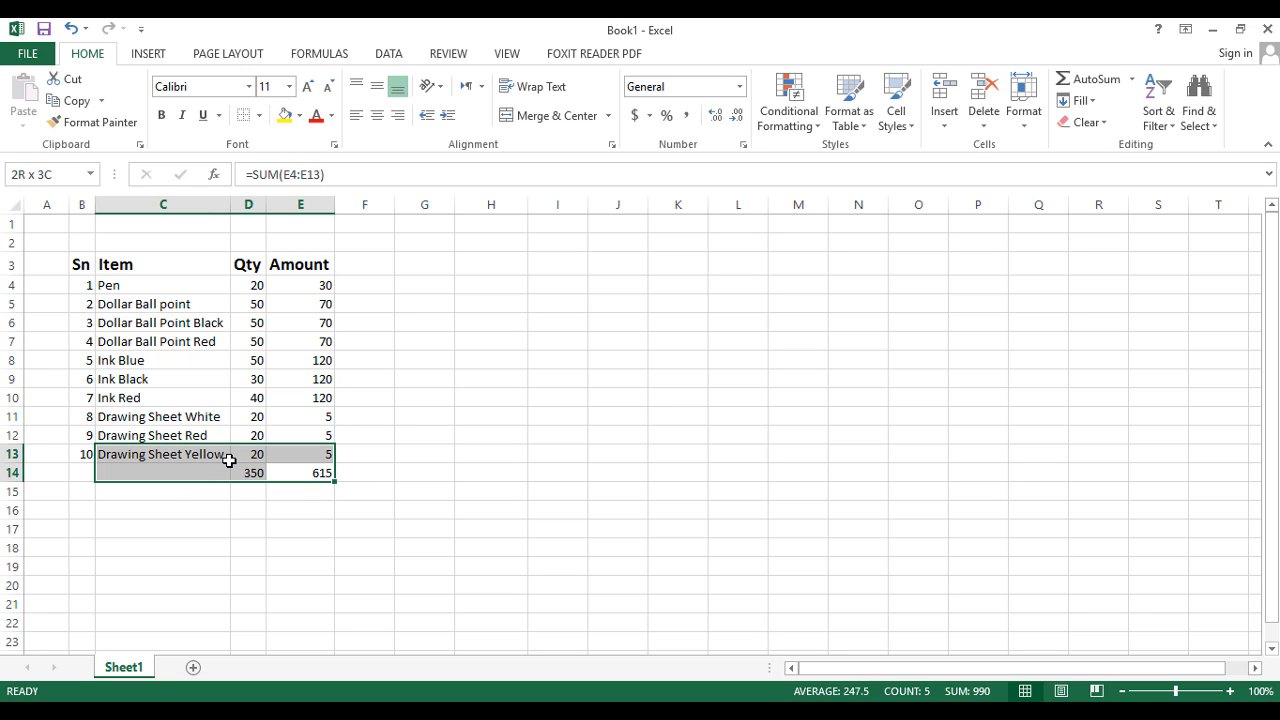
left_click(408, 455)
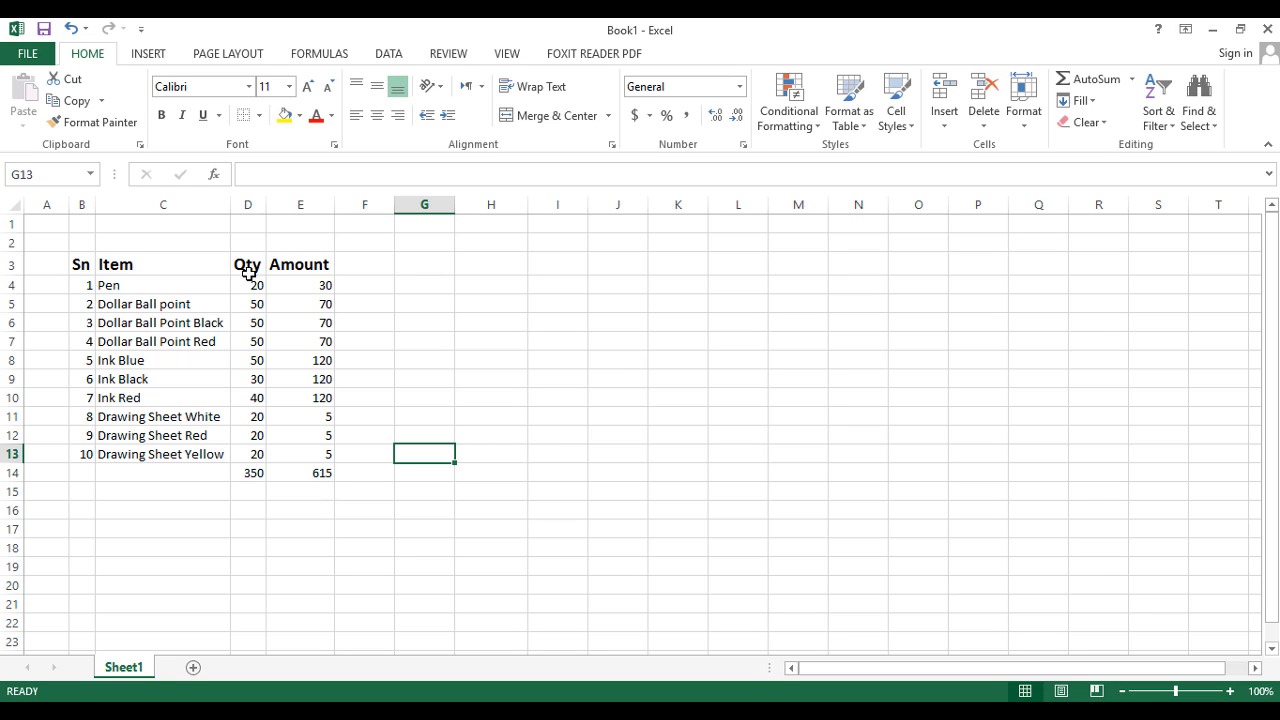
Add the column header Total_Amount in cell F3 and autofit the width of column F
left_click(370, 267)
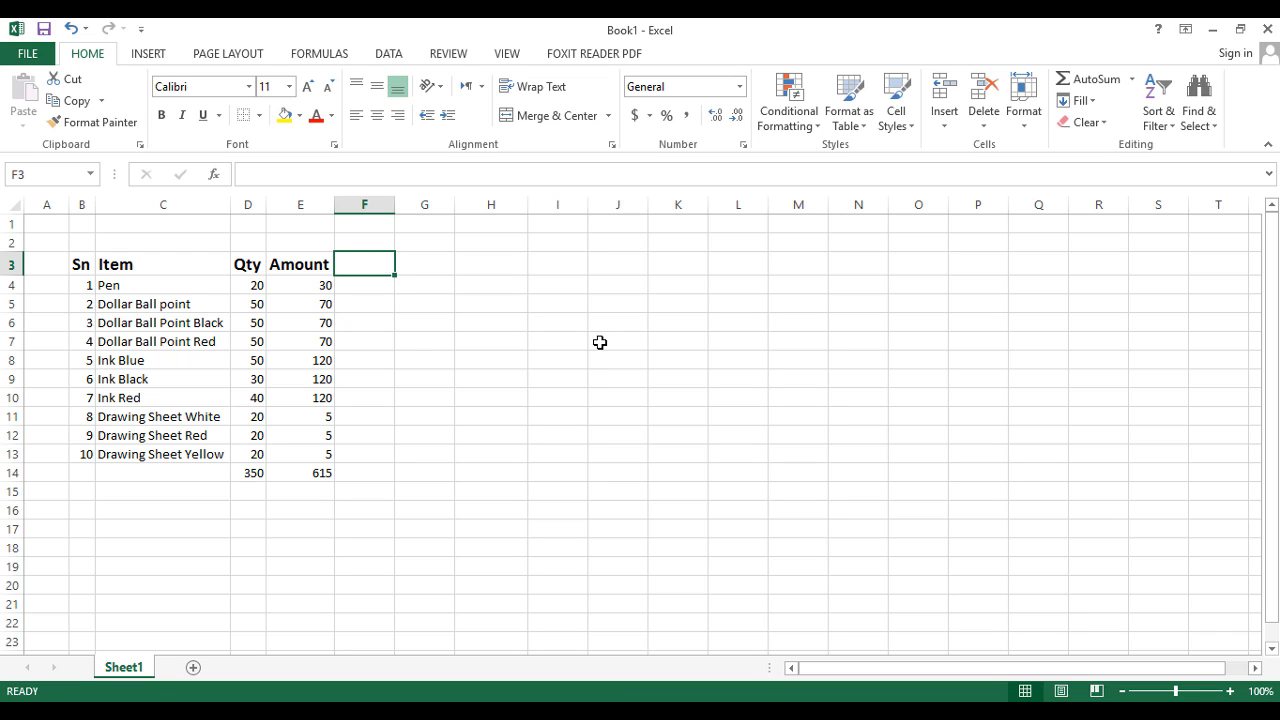
type("Total")
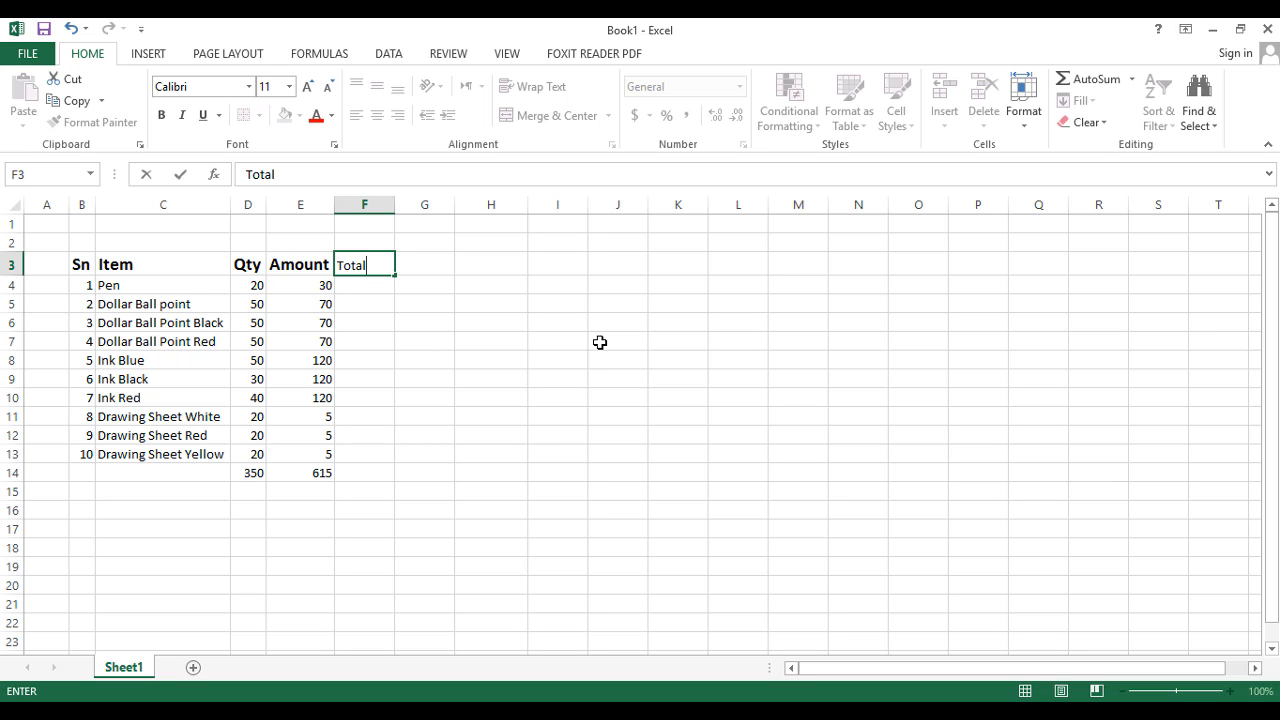
type("_Amount")
key("Return")
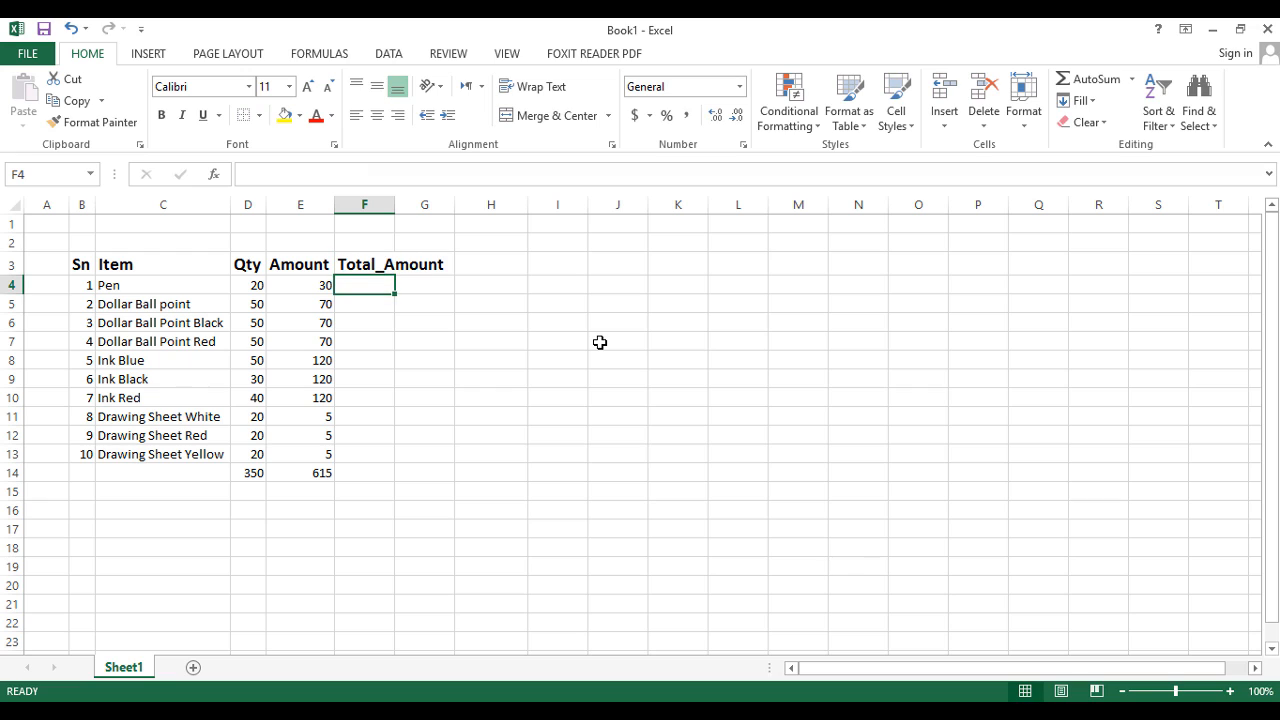
double_click(391, 204)
left_click(540, 284)
Calculate the Pen row's total amount in cell F4 with the formula =SUM(D4*E4)
left_click(396, 285)
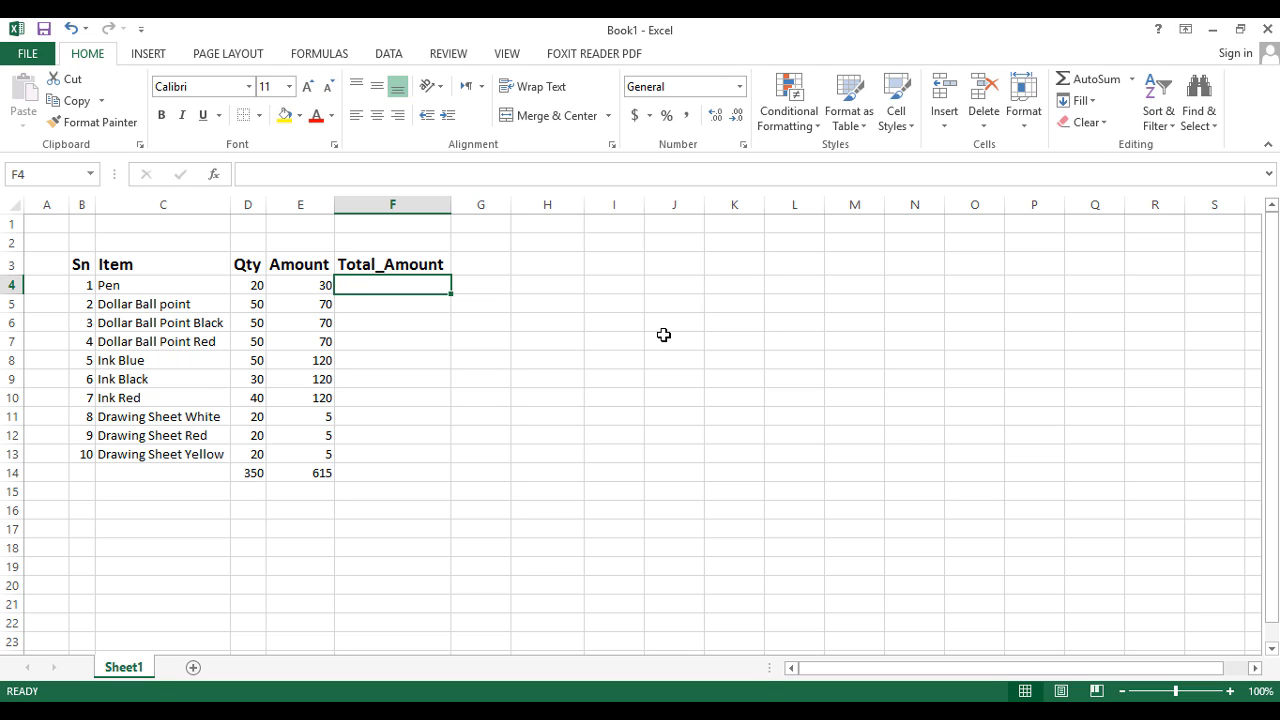
type("=")
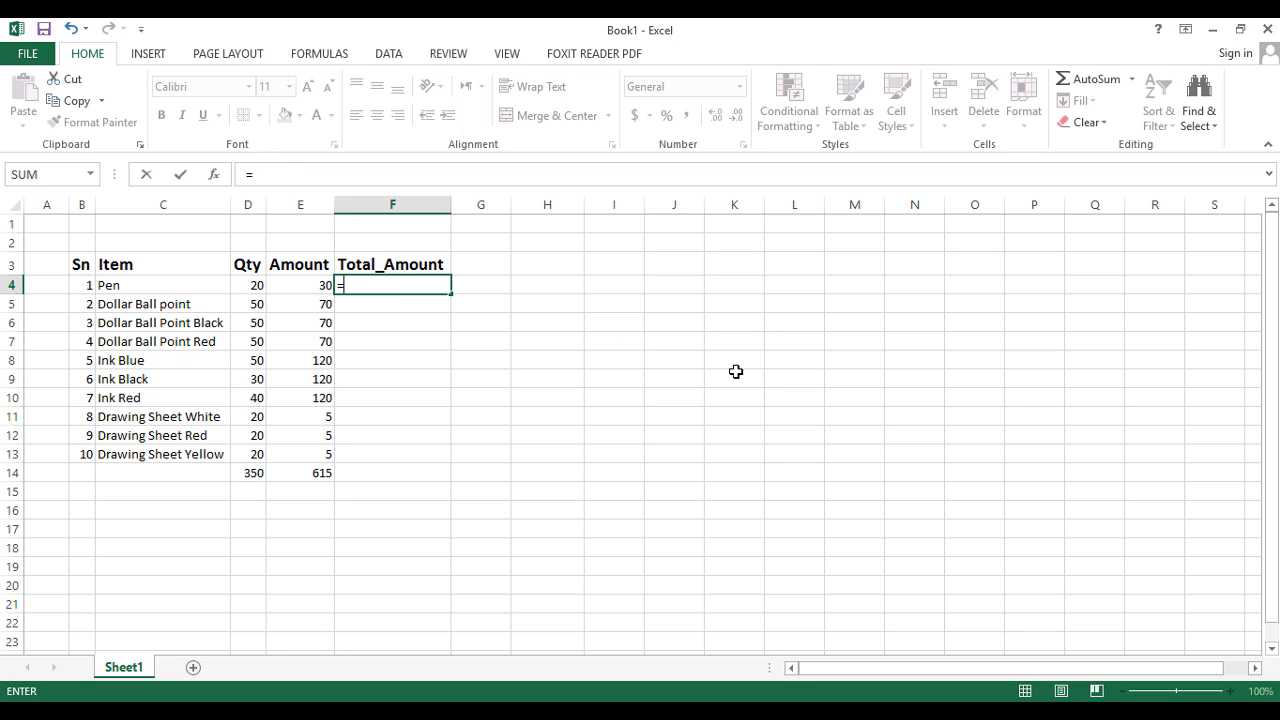
type("sum(")
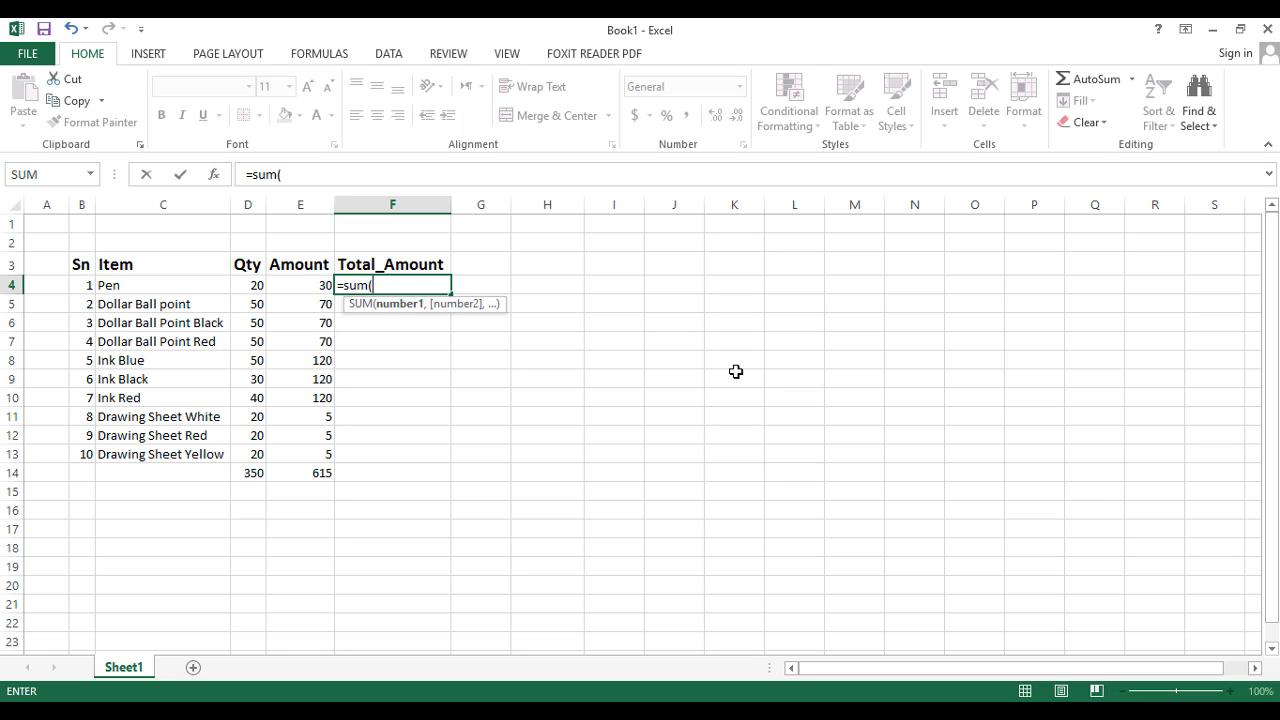
left_click(247, 283)
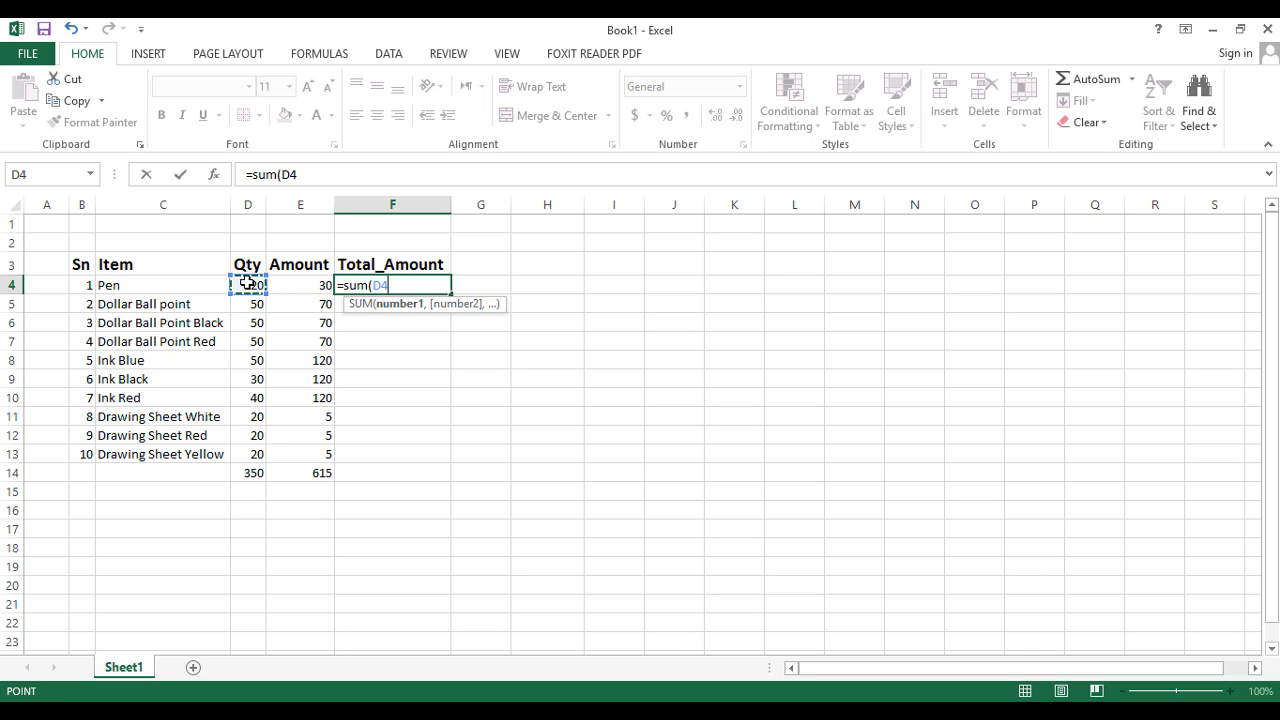
type("*")
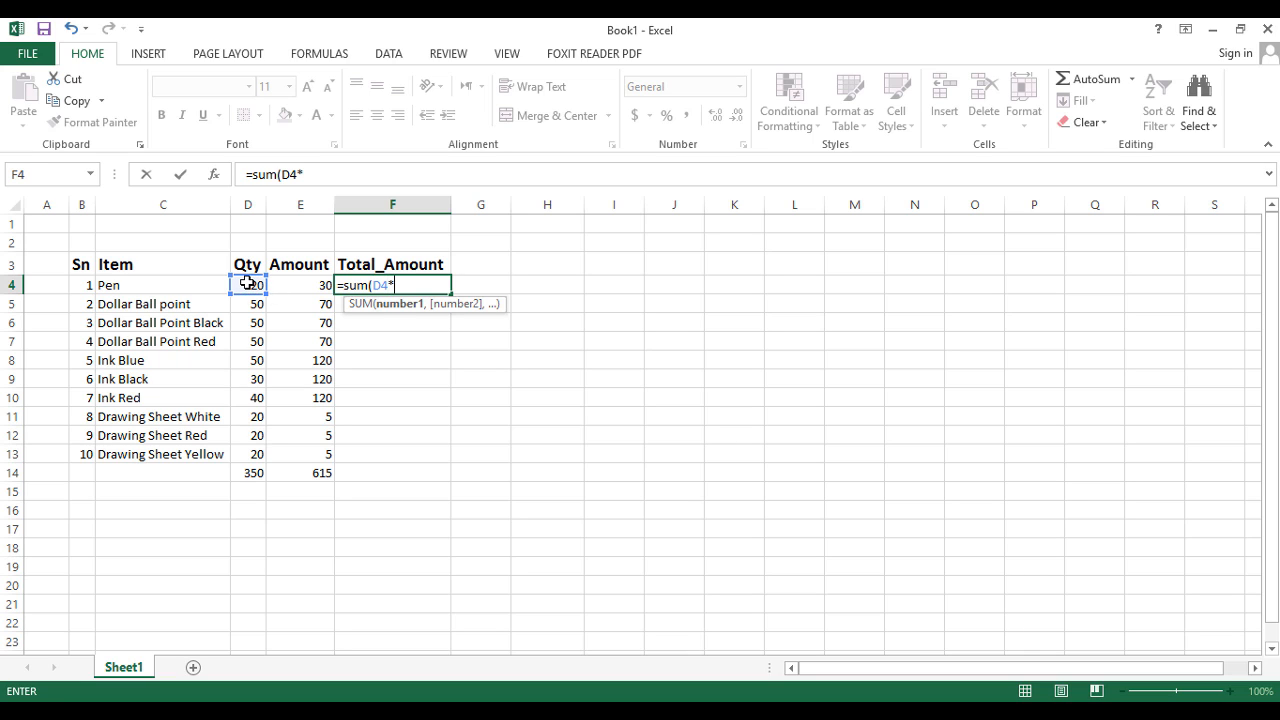
left_click(300, 284)
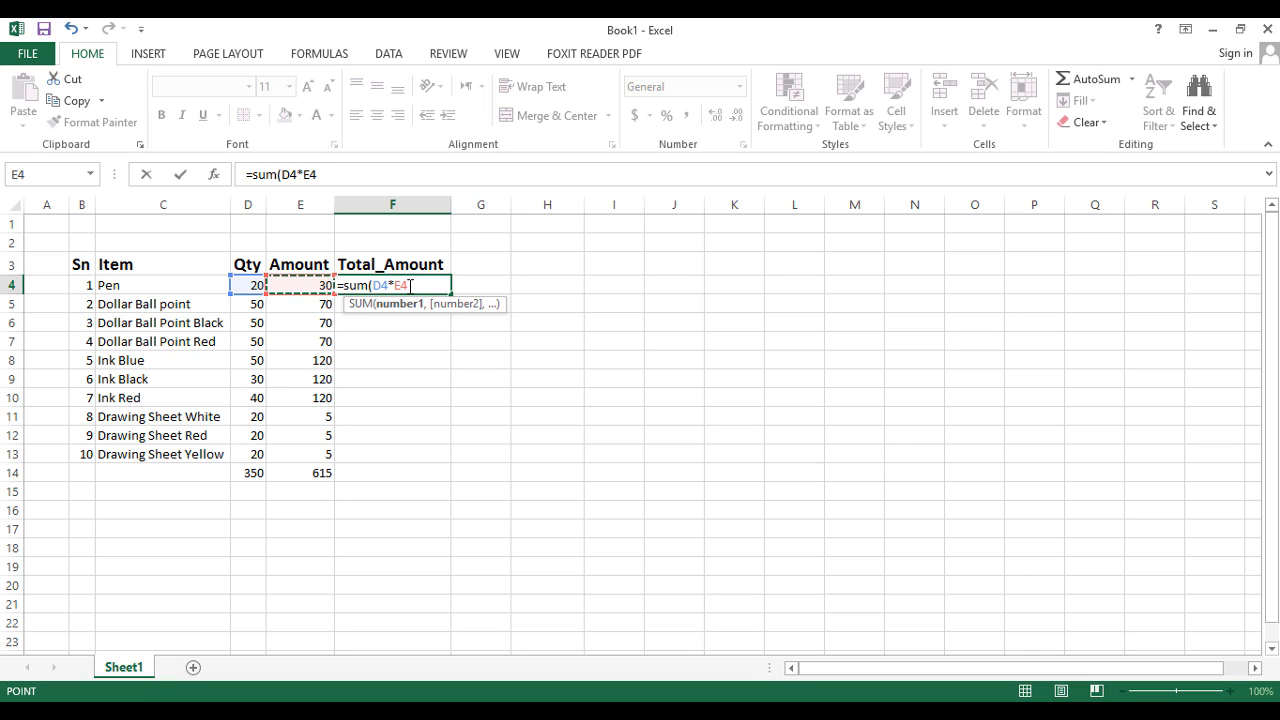
type(")")
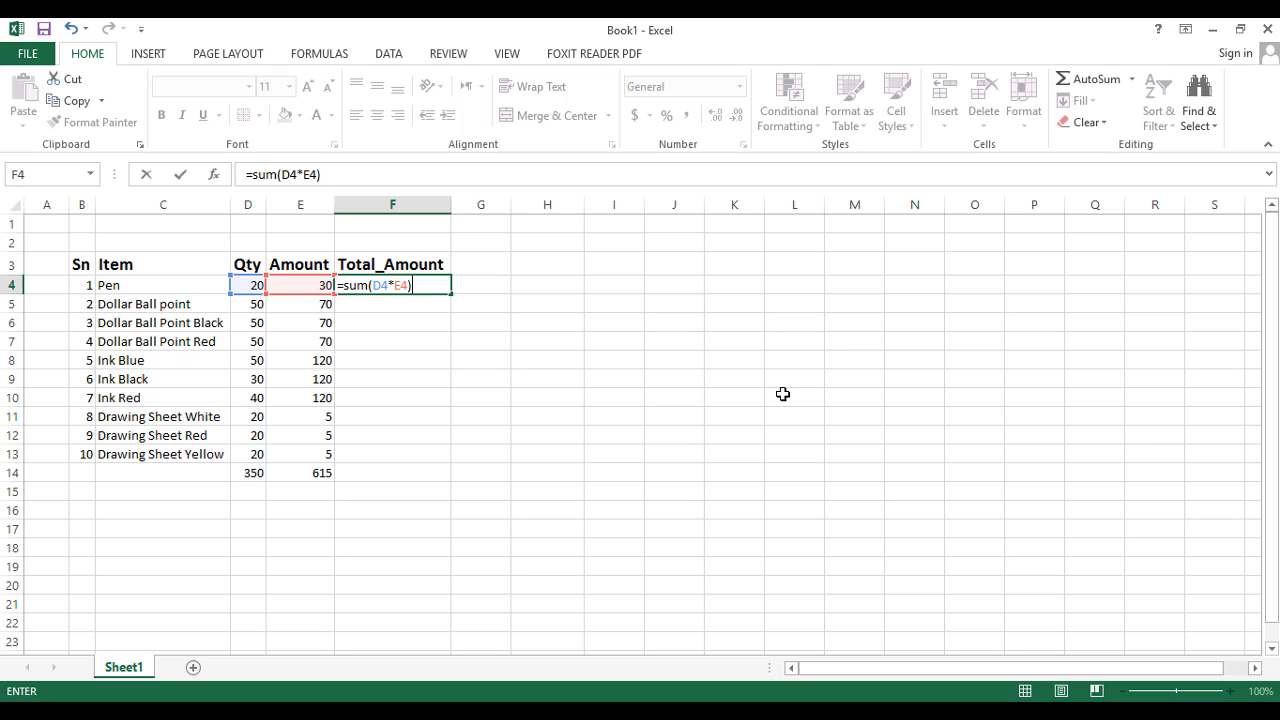
key("Return")
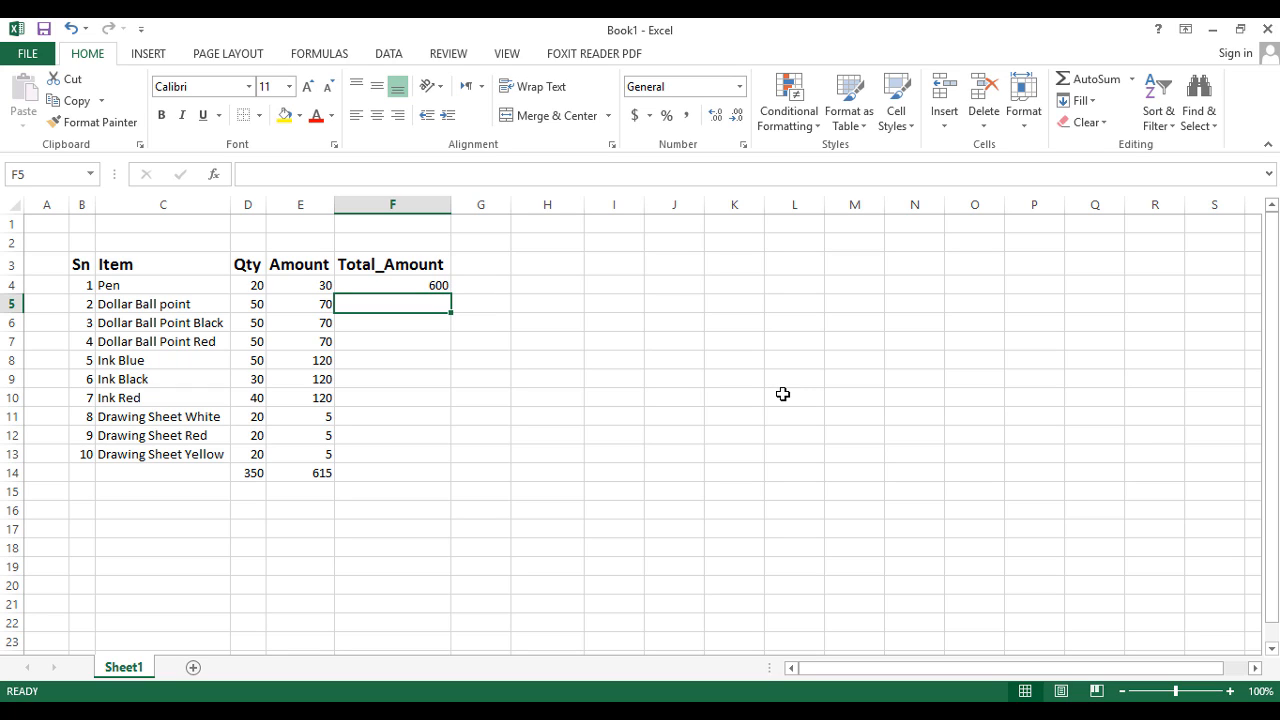
left_click(417, 284)
Calculate the Dollar Ball point row's total amount in cell F5 with the formula =SUM(D5*E5)
left_click(423, 303)
type("=")
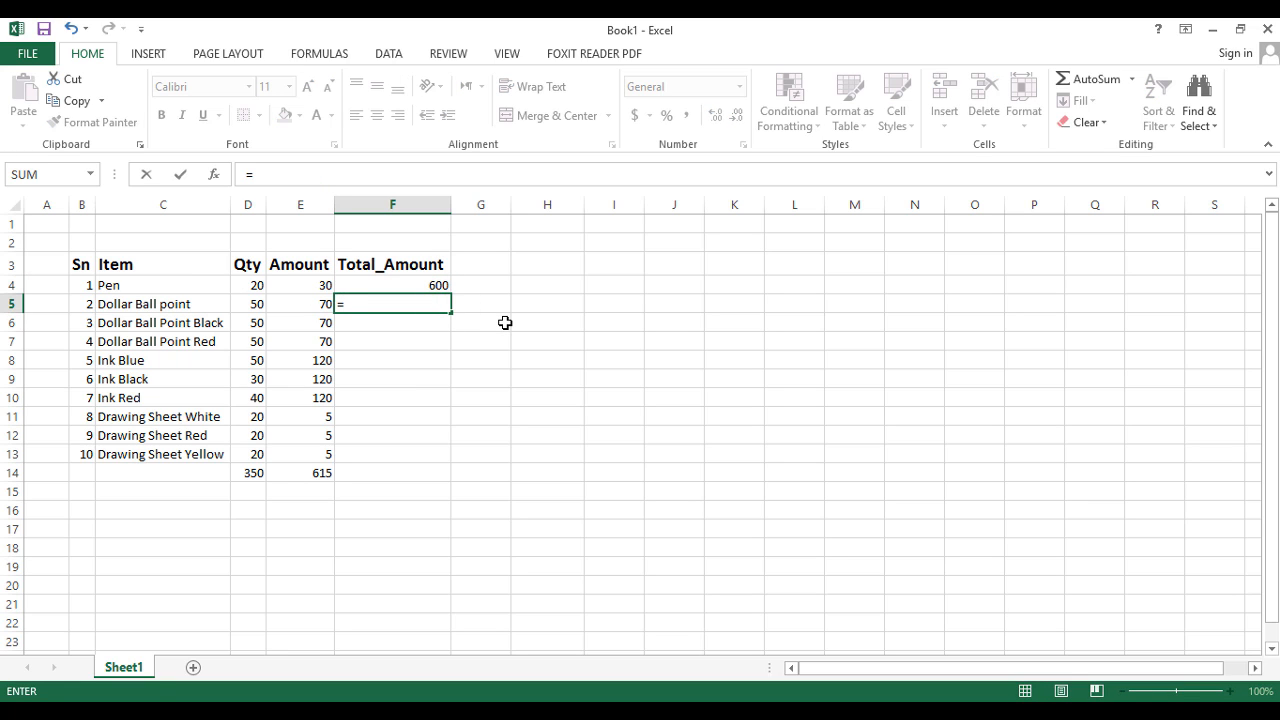
type("sum")
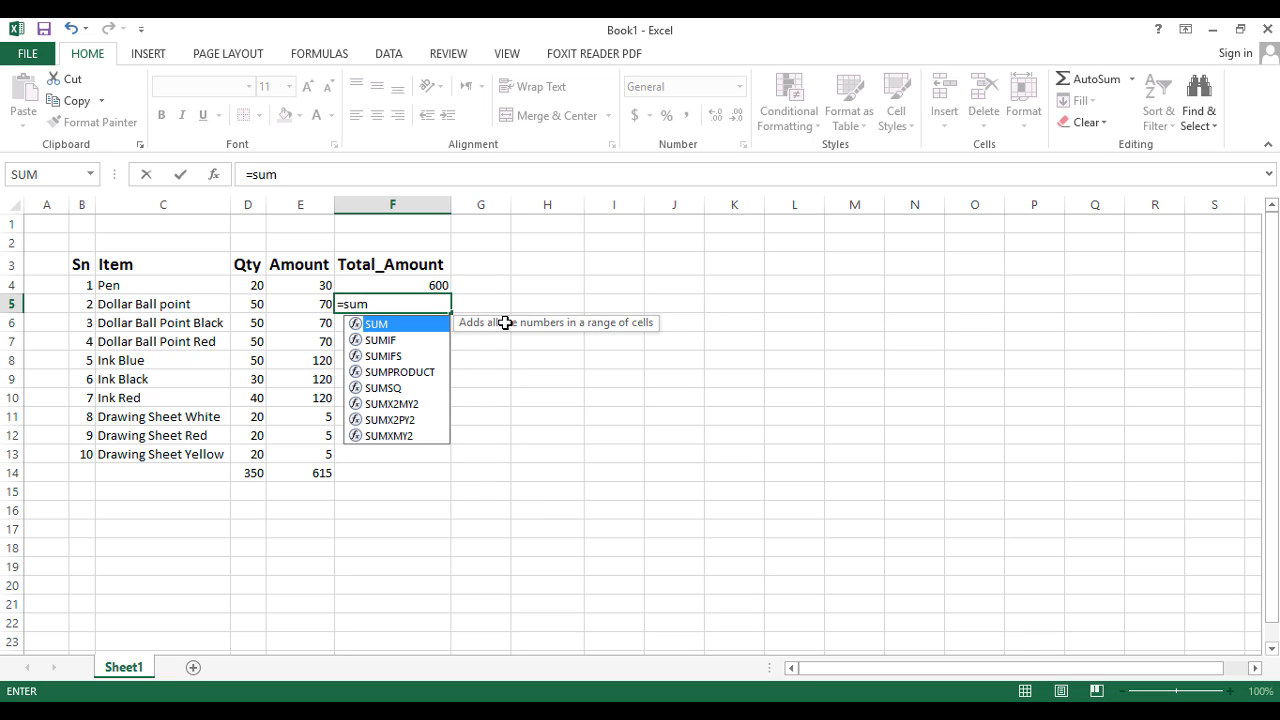
type("(")
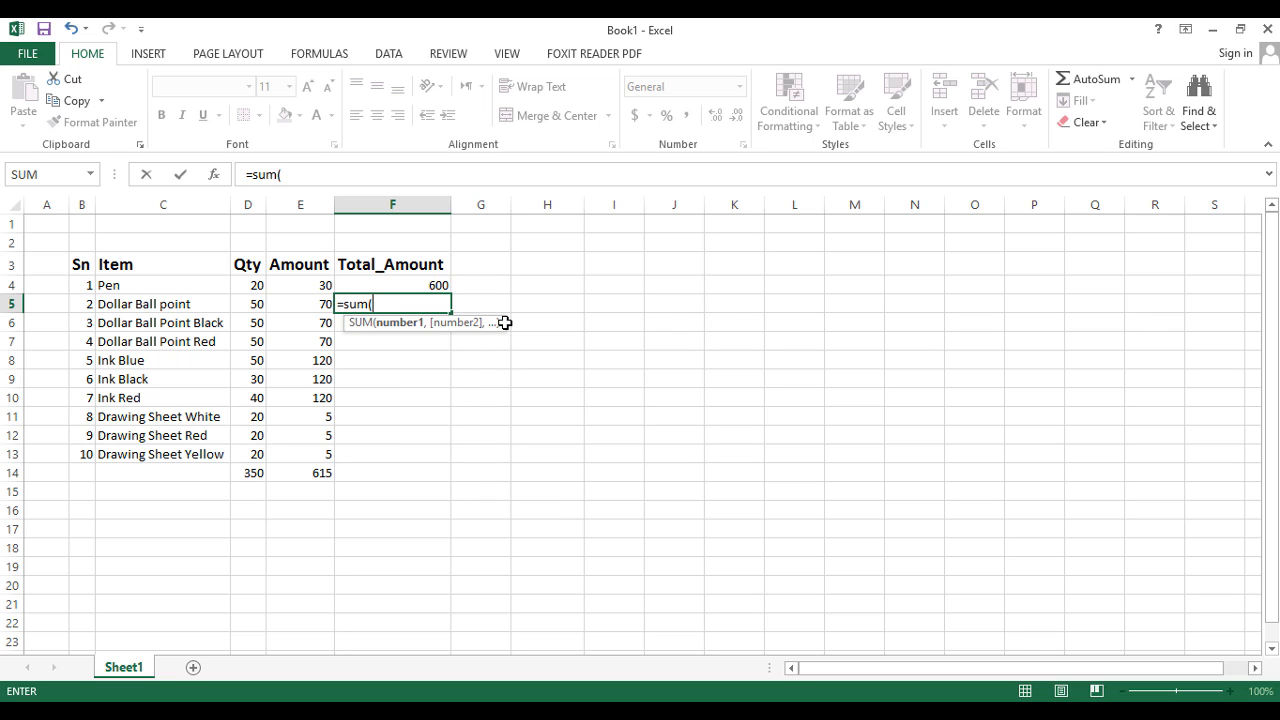
left_click(251, 305)
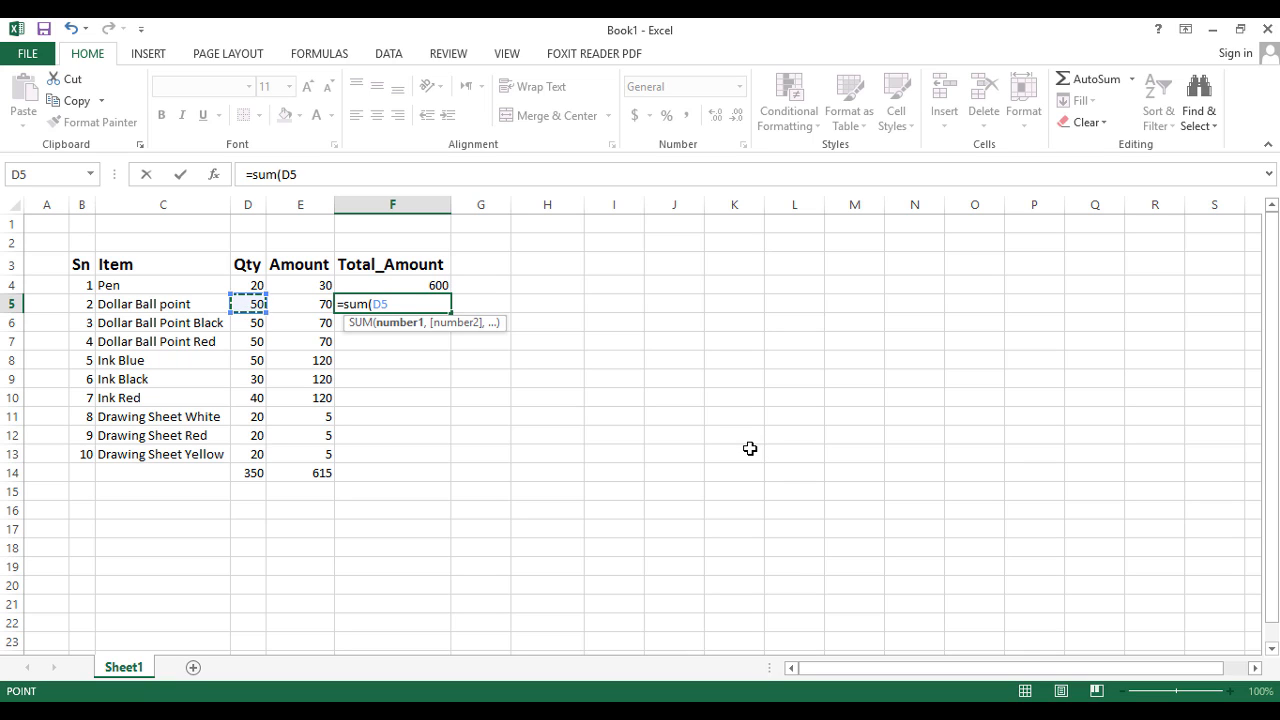
type("*")
left_click(295, 306)
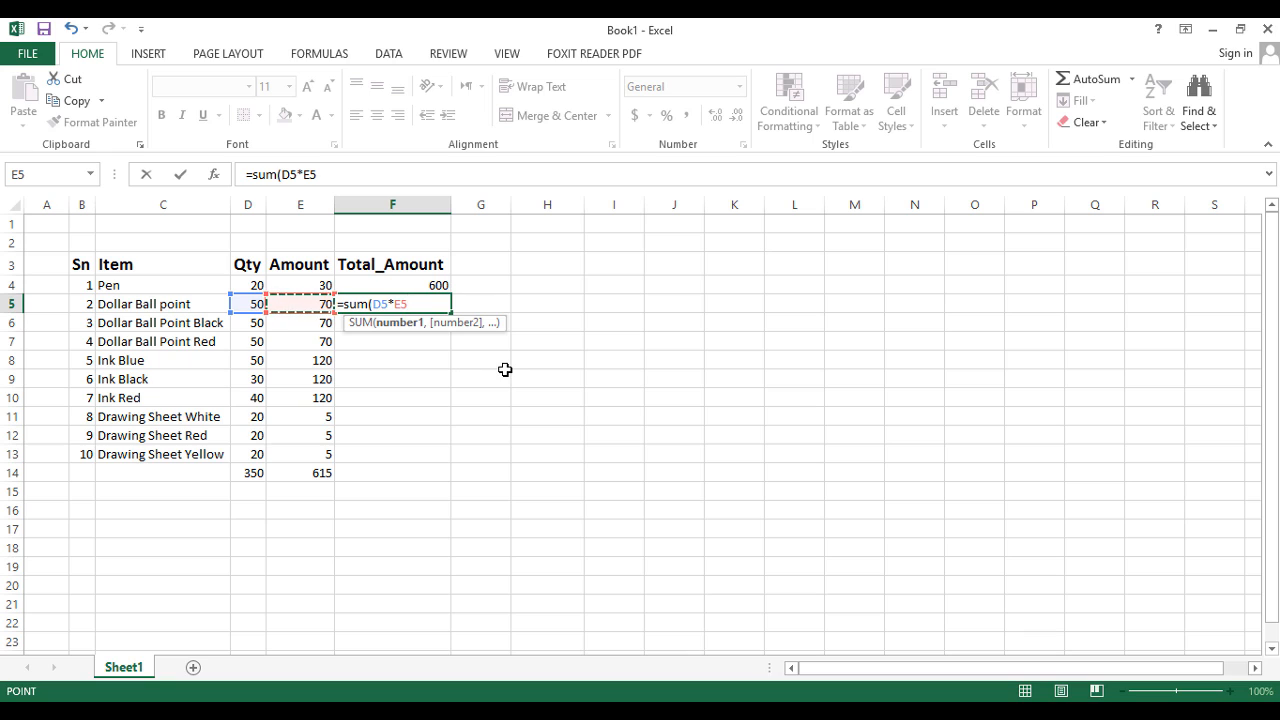
type(")")
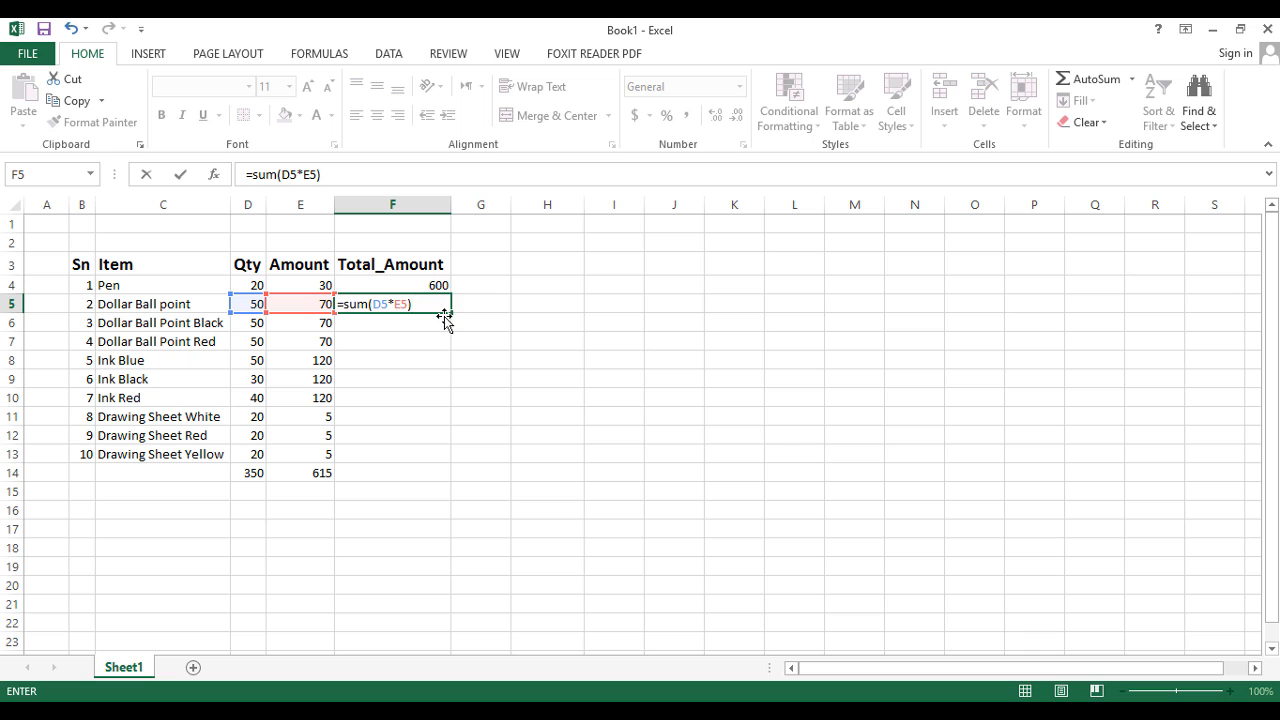
key("Return")
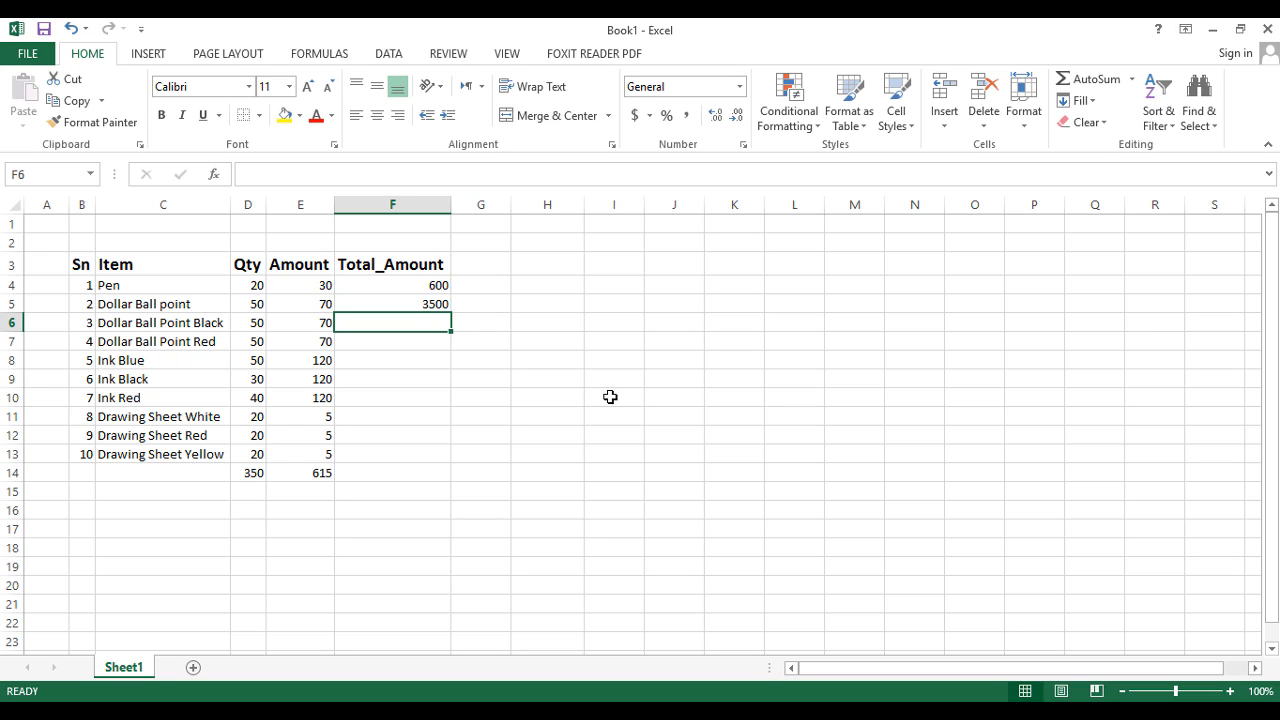
Clear the manually entered formula from cell F5
left_click(427, 286)
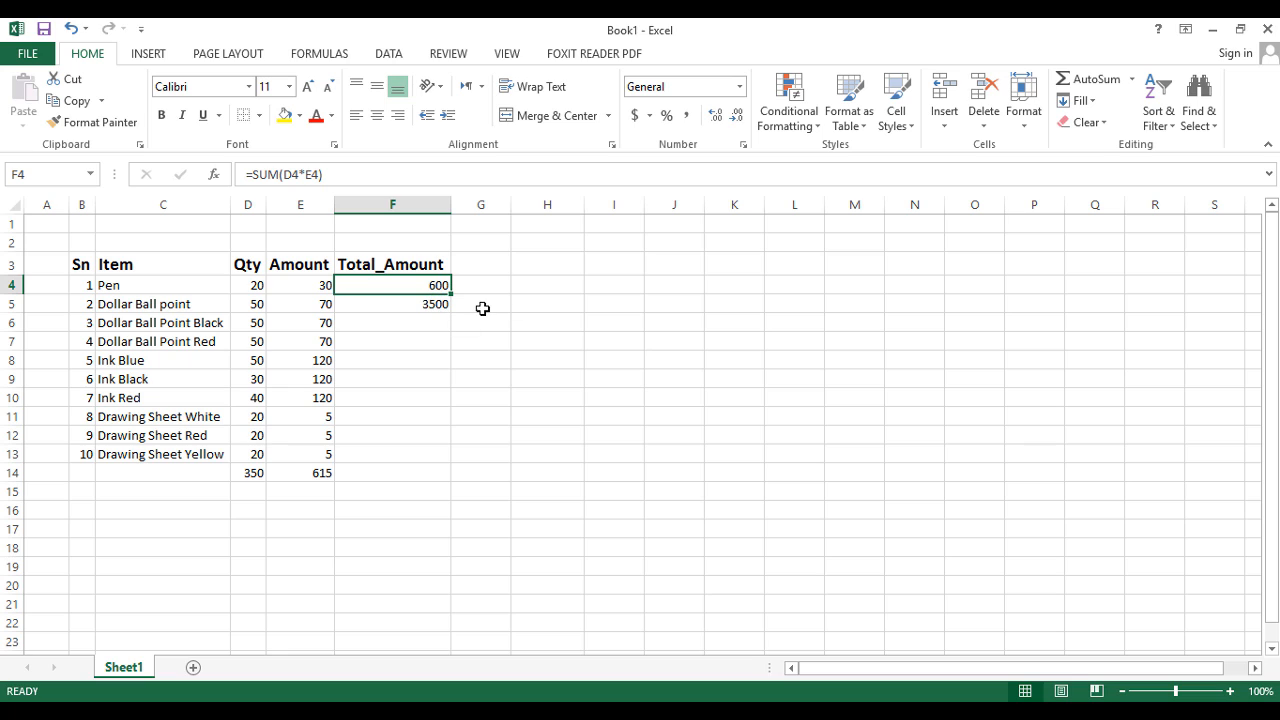
left_click(402, 312)
key("Delete")
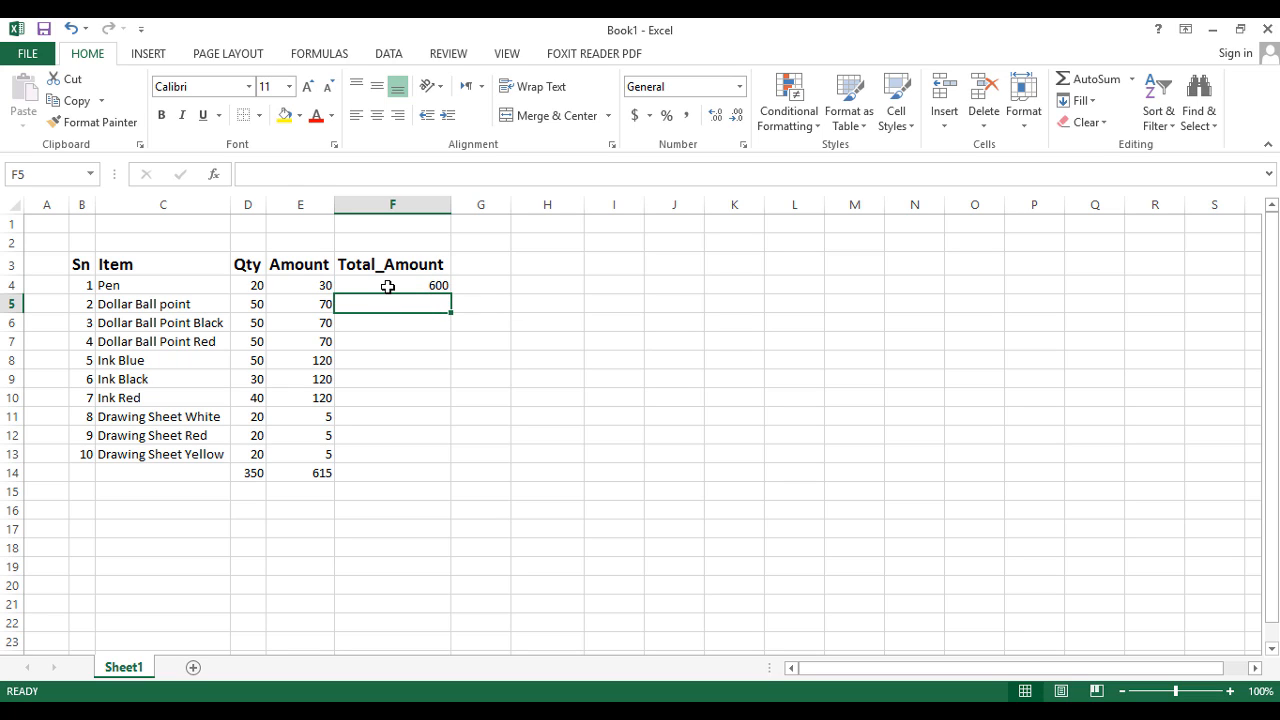
Fill the formula from F4 down the Total_Amount column through row 13 and check the filled range
left_click(386, 286)
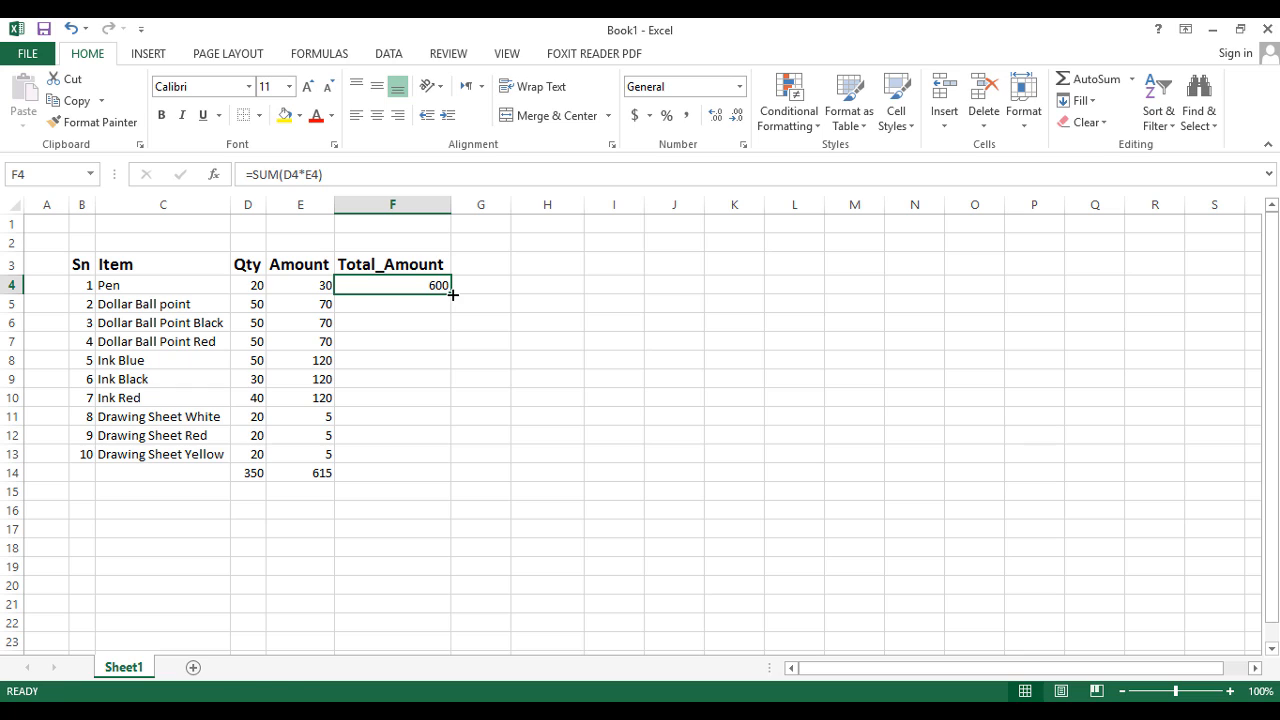
left_click_drag(452, 295, 435, 474)
left_click(594, 409)
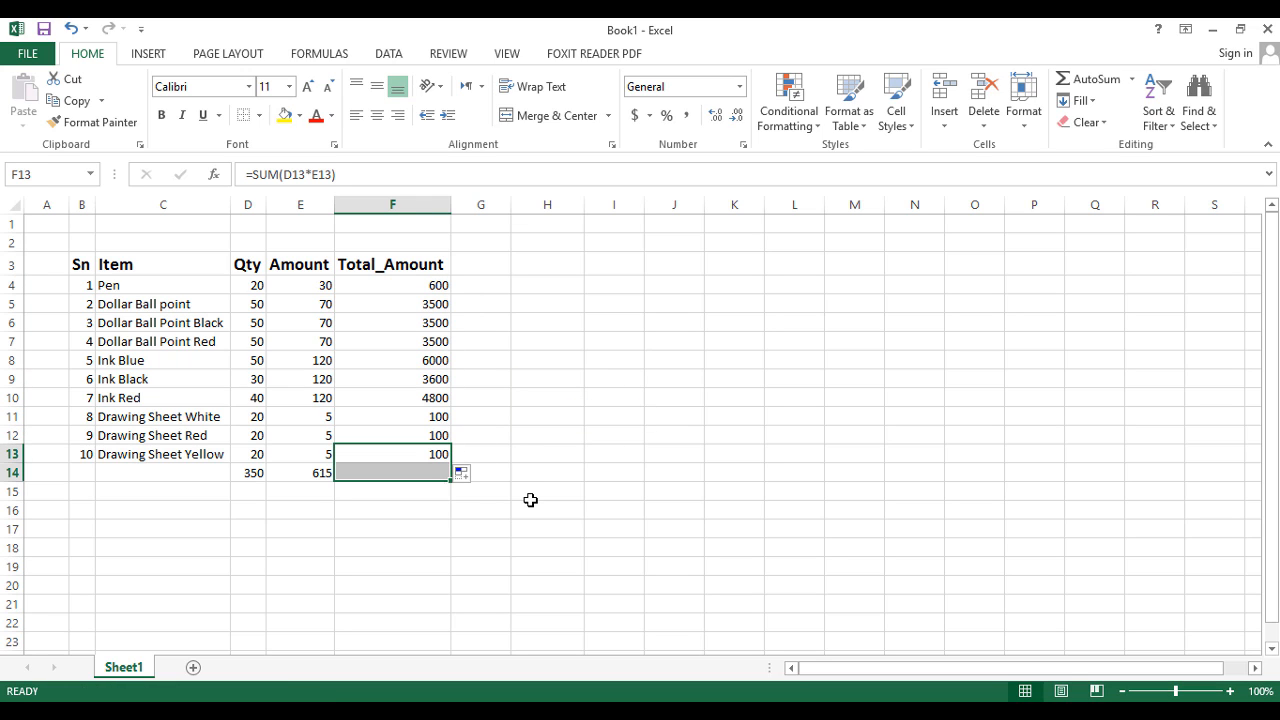
left_click(530, 433)
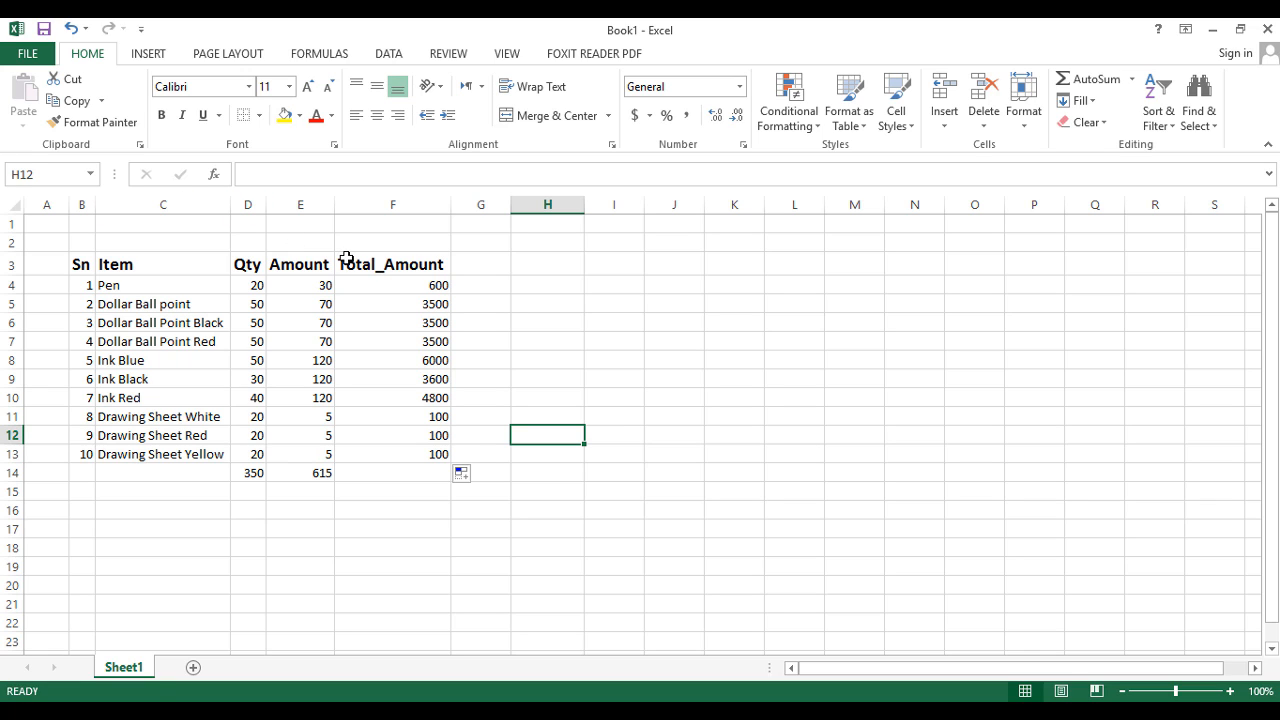
left_click_drag(367, 281, 357, 463)
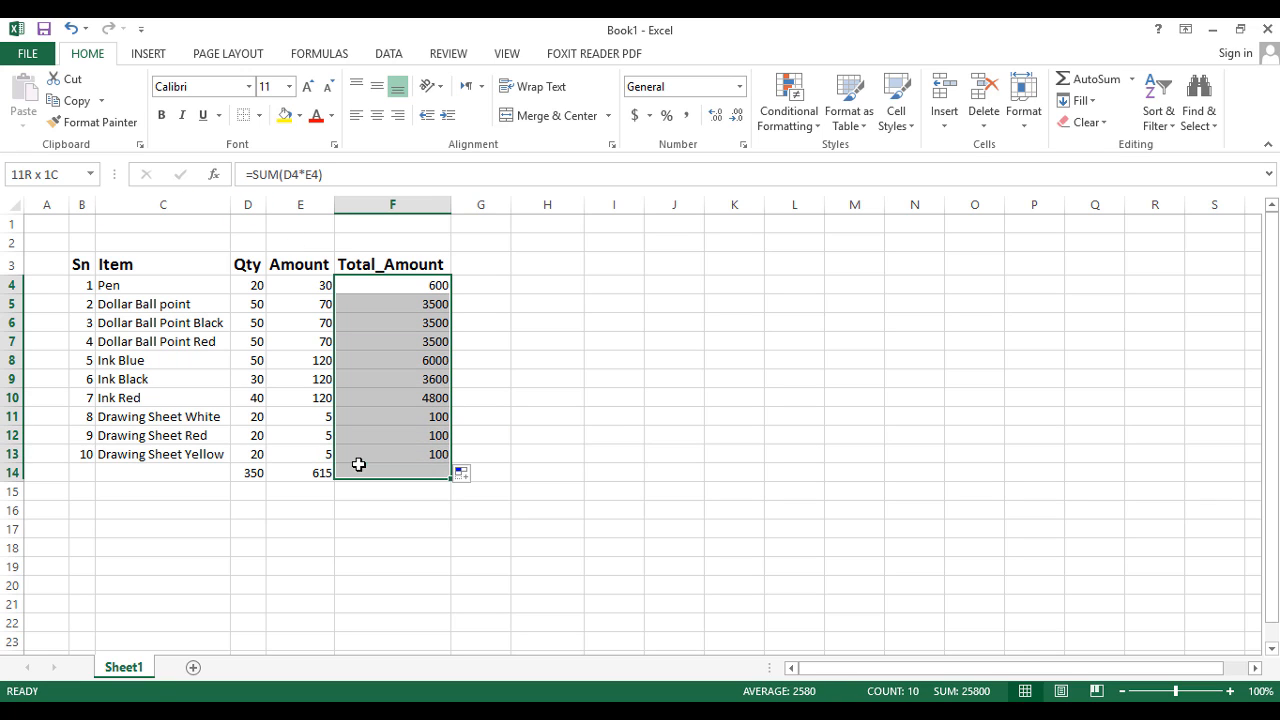
left_click(493, 352)
left_click(409, 263)
left_click(397, 291)
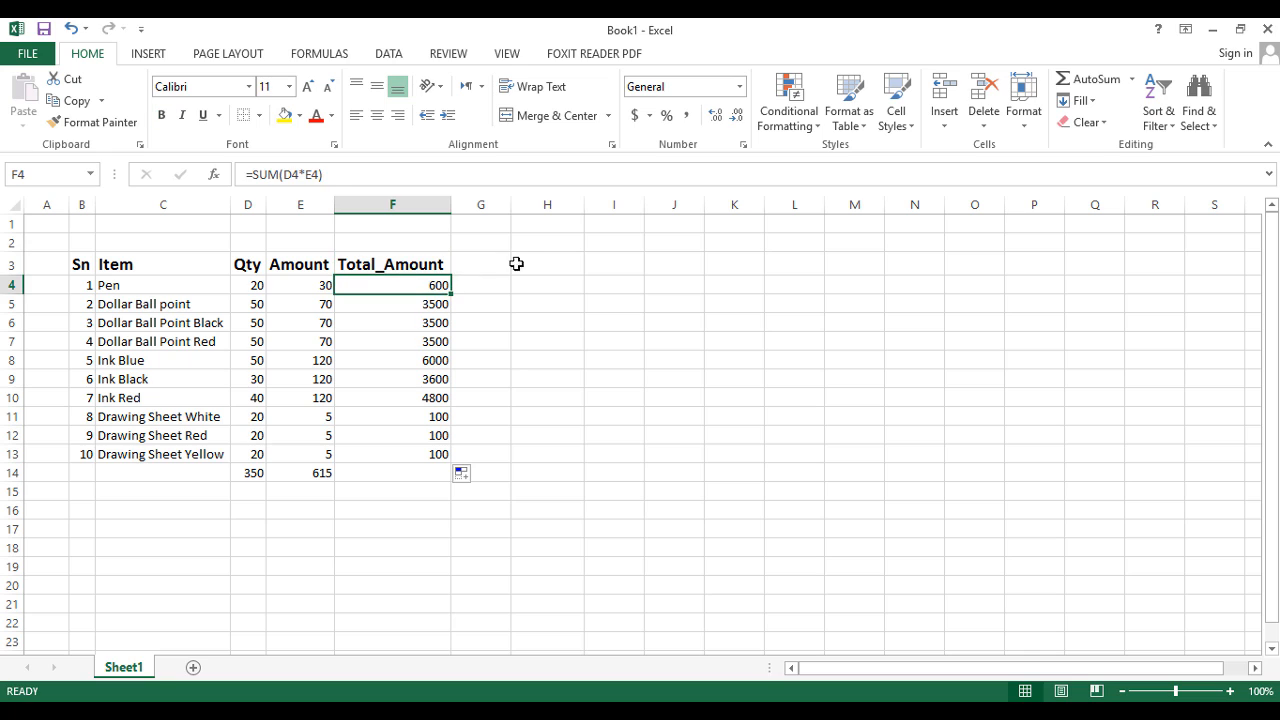
Enter 50, 20, 100, 140, 20, 50, 60, 40, 20 and 20 down cells G4 through G13 beside the Total_Amount column
left_click(459, 263)
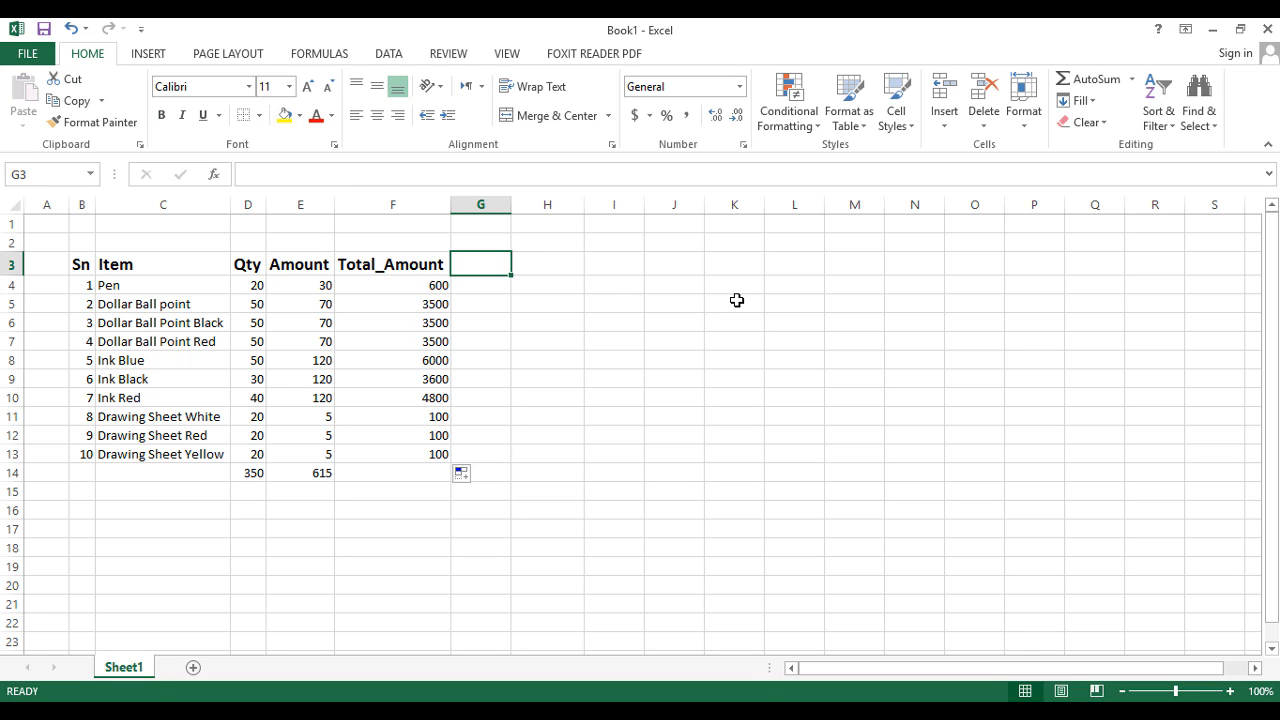
key("Down")
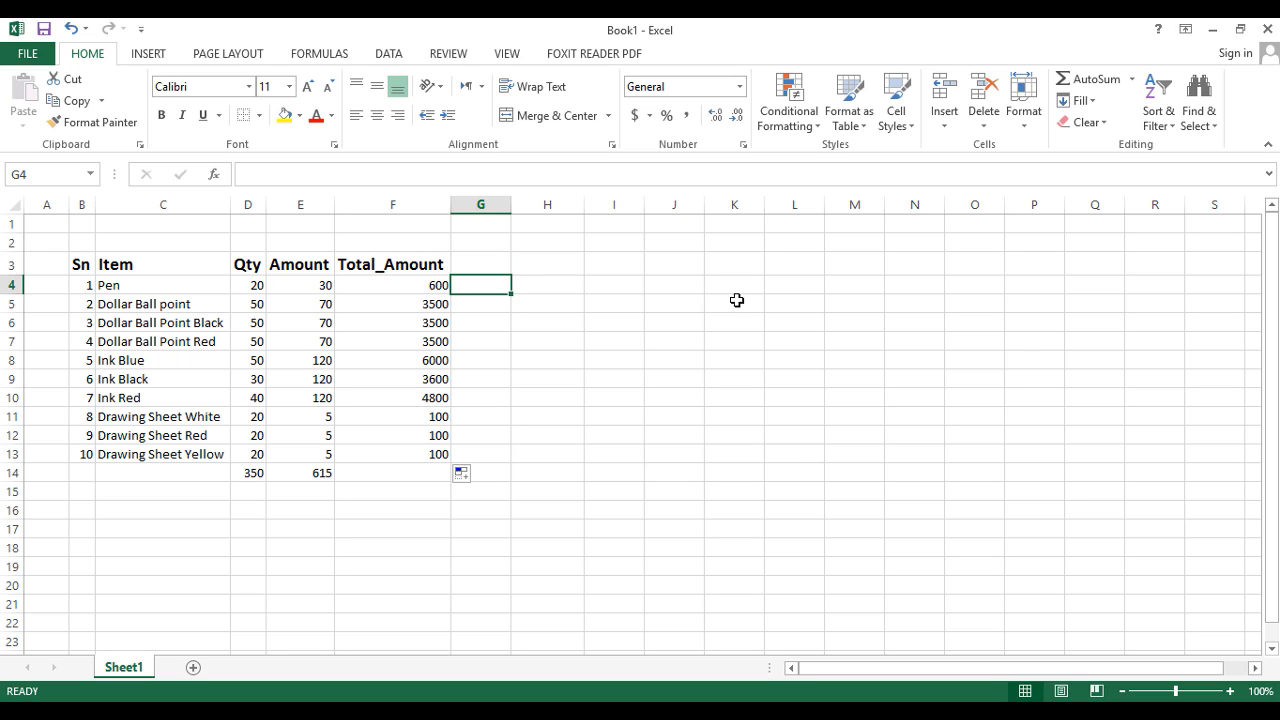
type("50")
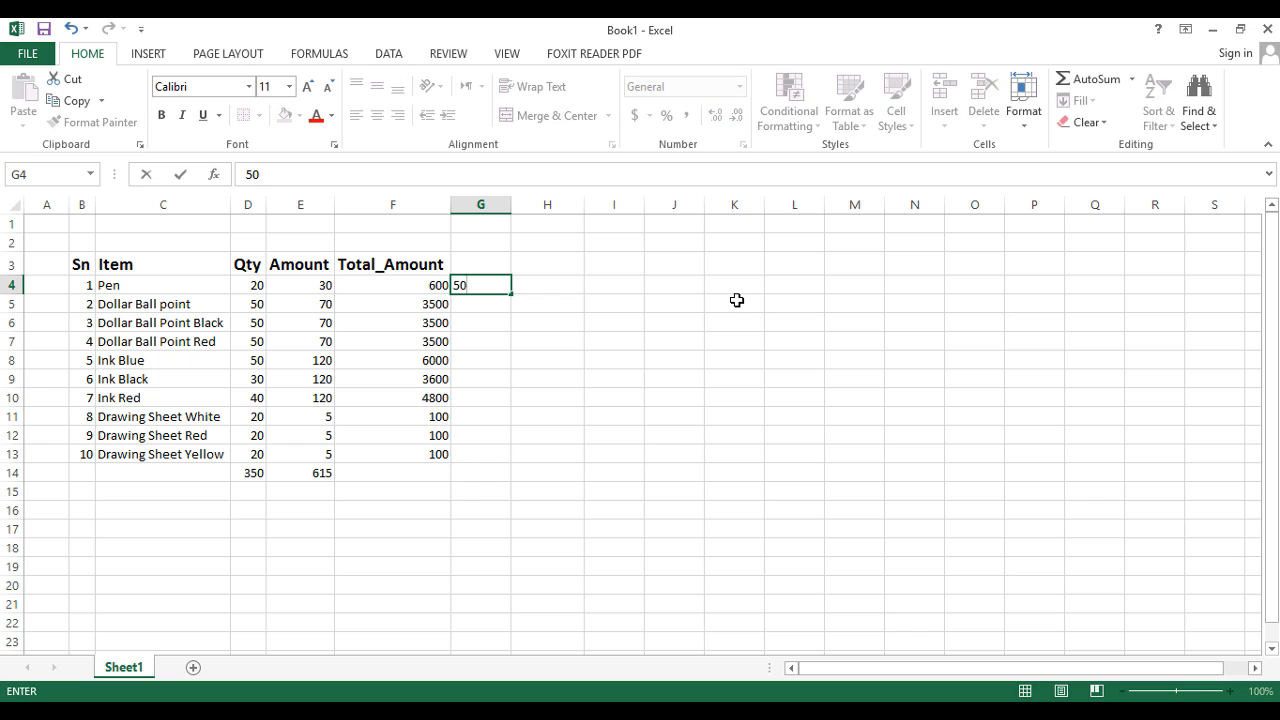
key("Return")
type("20")
key("Return")
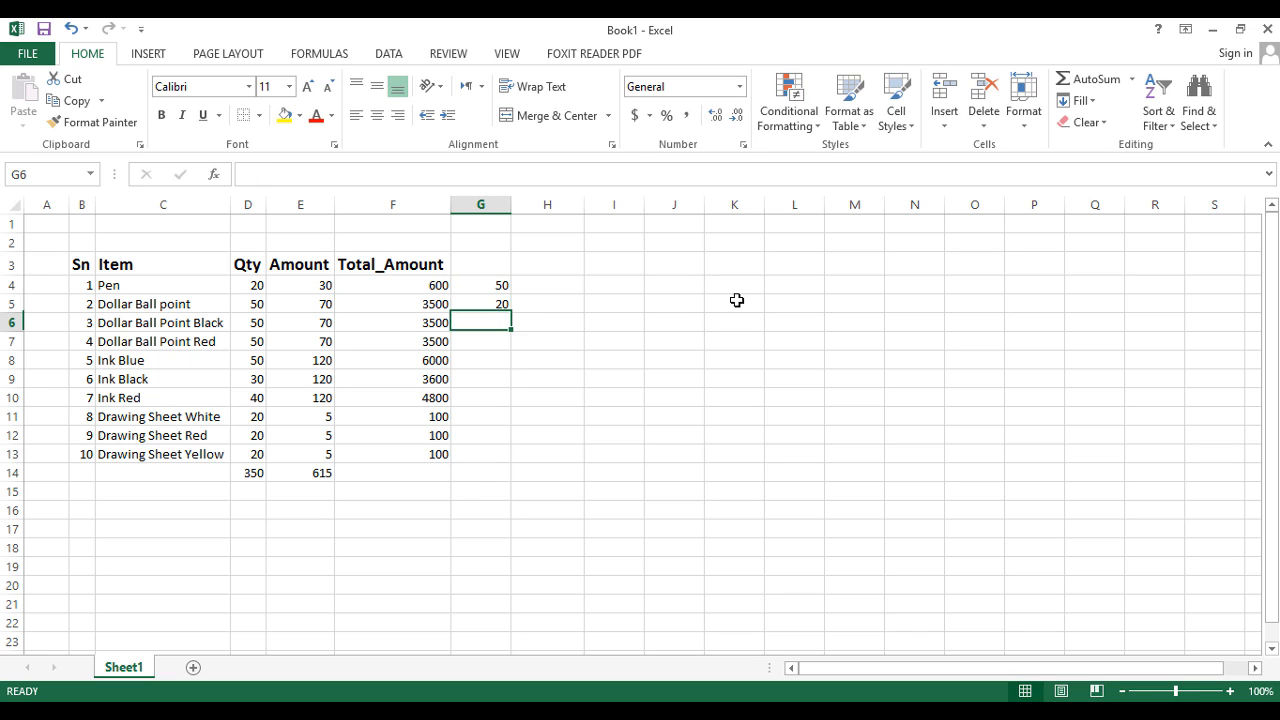
type("100")
key("Return")
type("140")
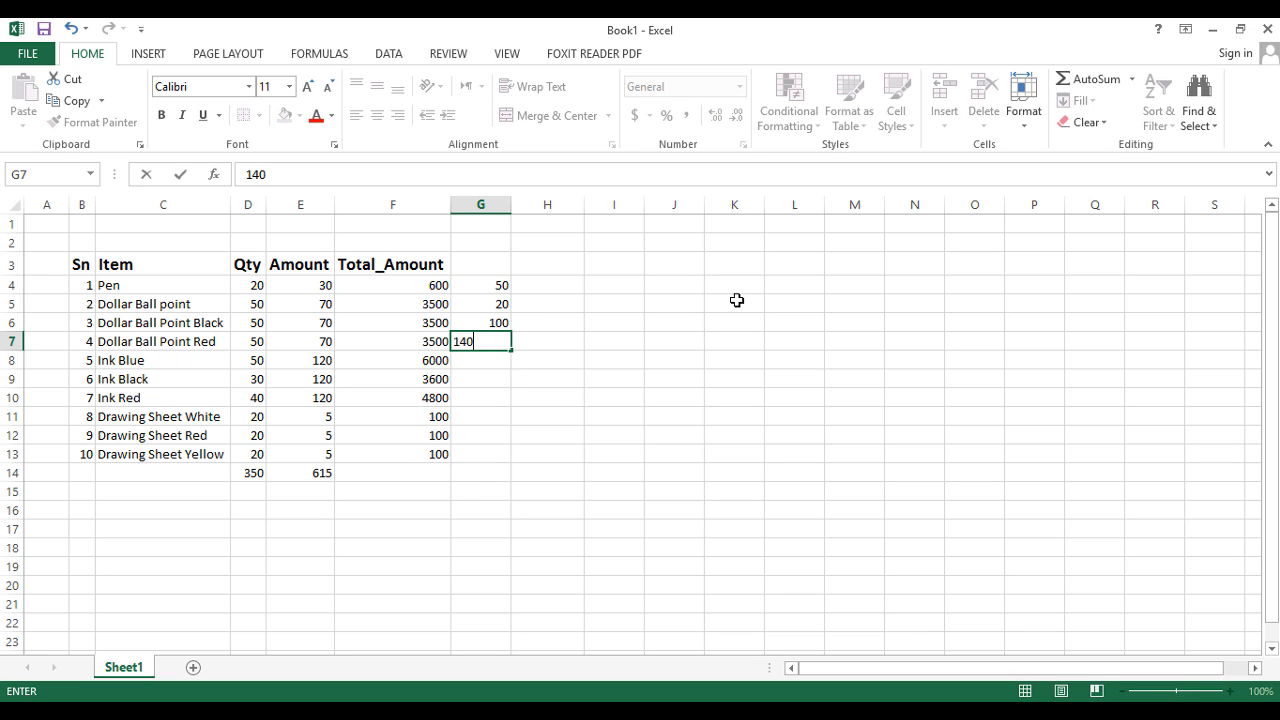
key("Return")
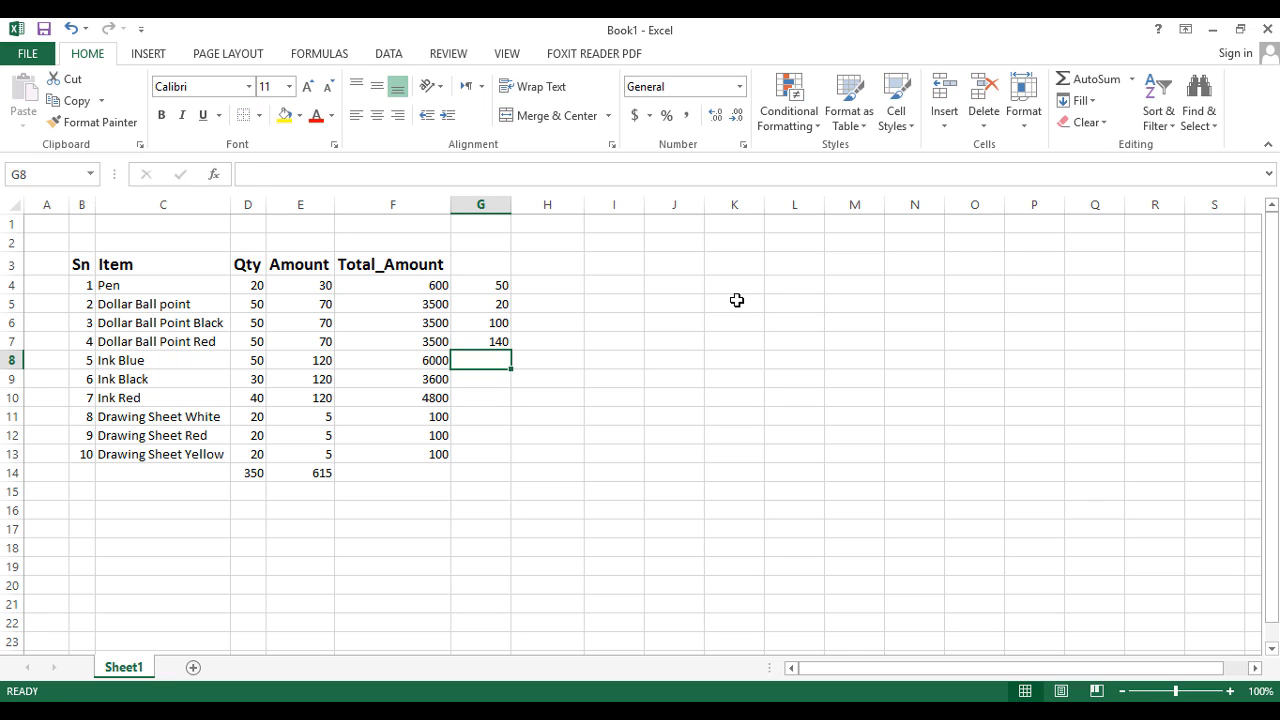
type("20")
key("Return")
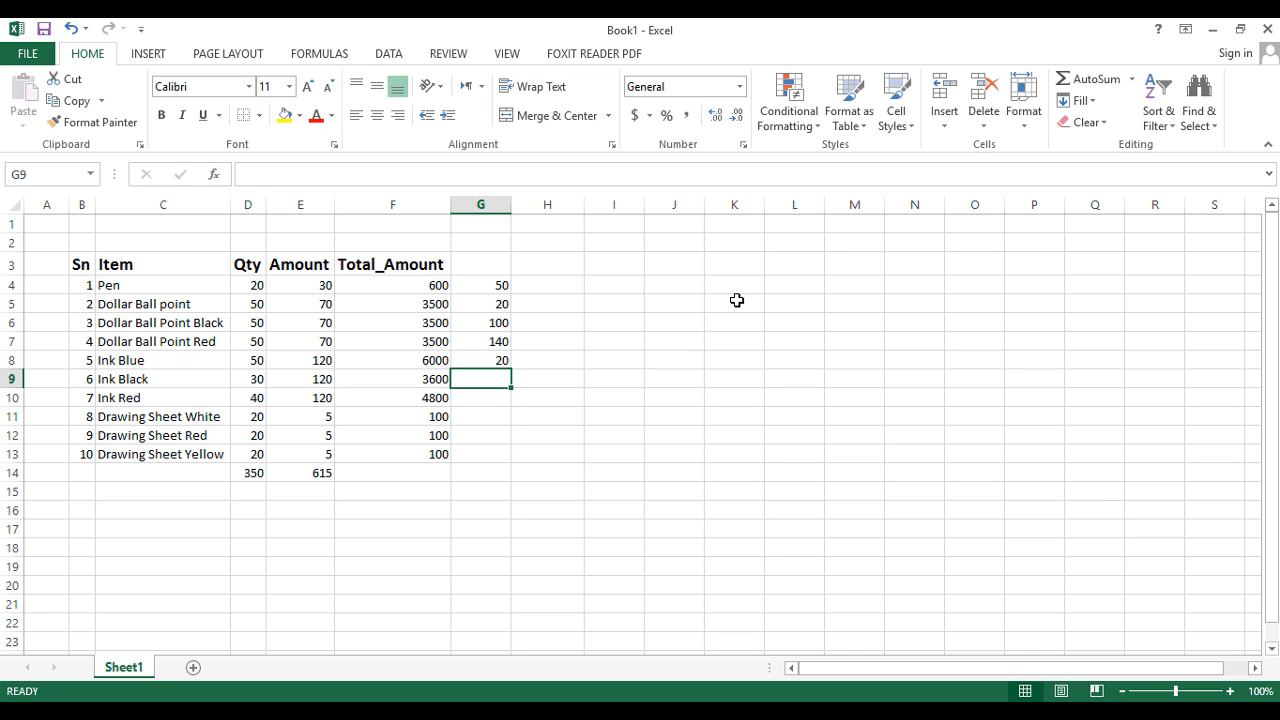
type("50")
key("Return")
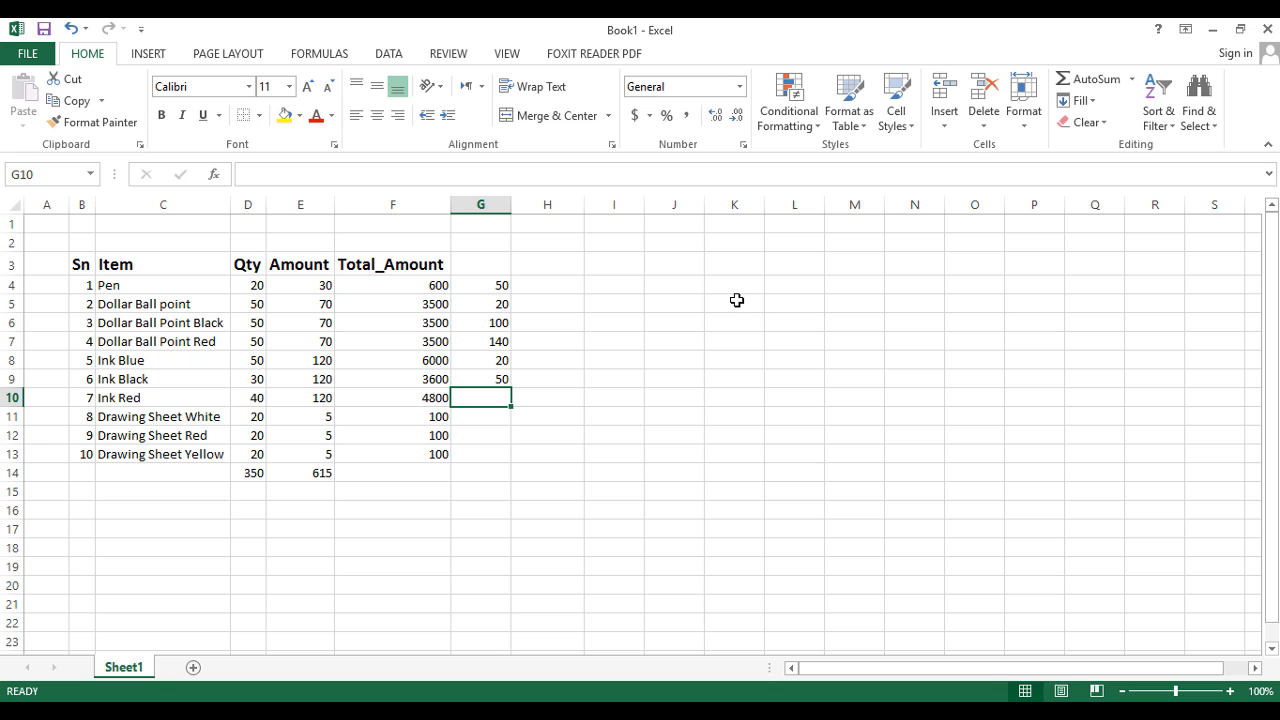
type("60")
key("Return")
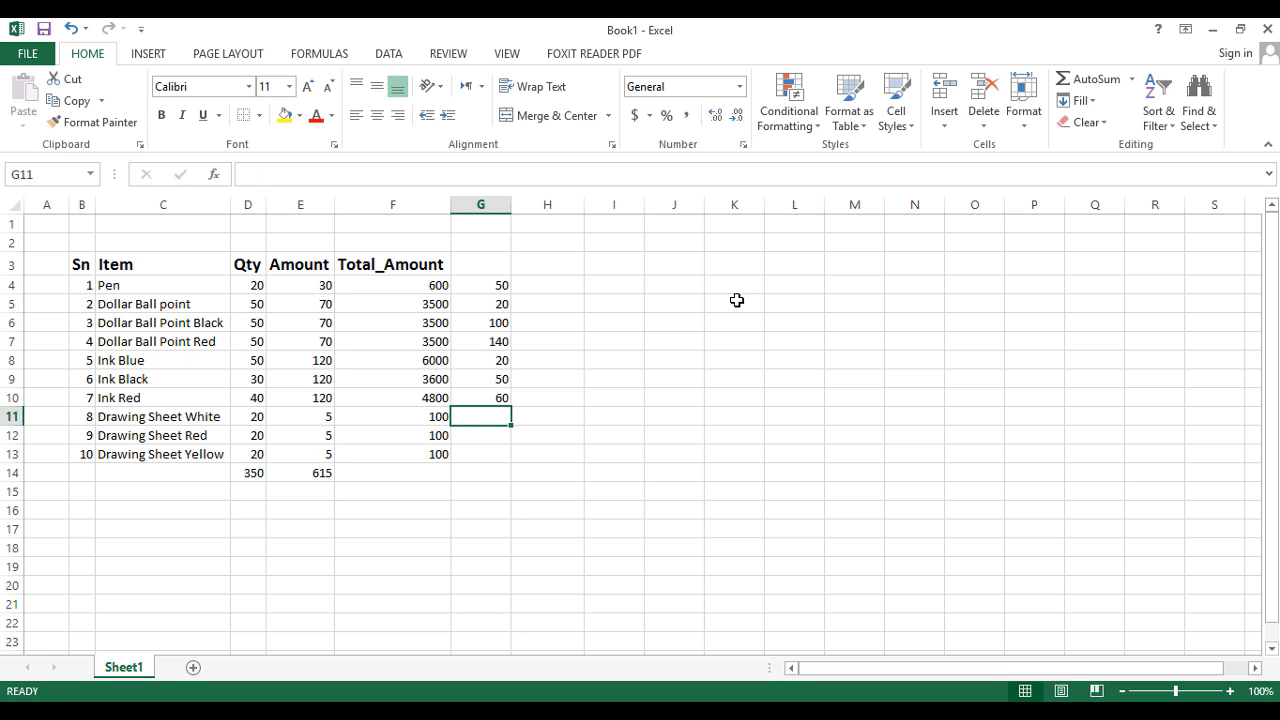
type("40")
key("Return")
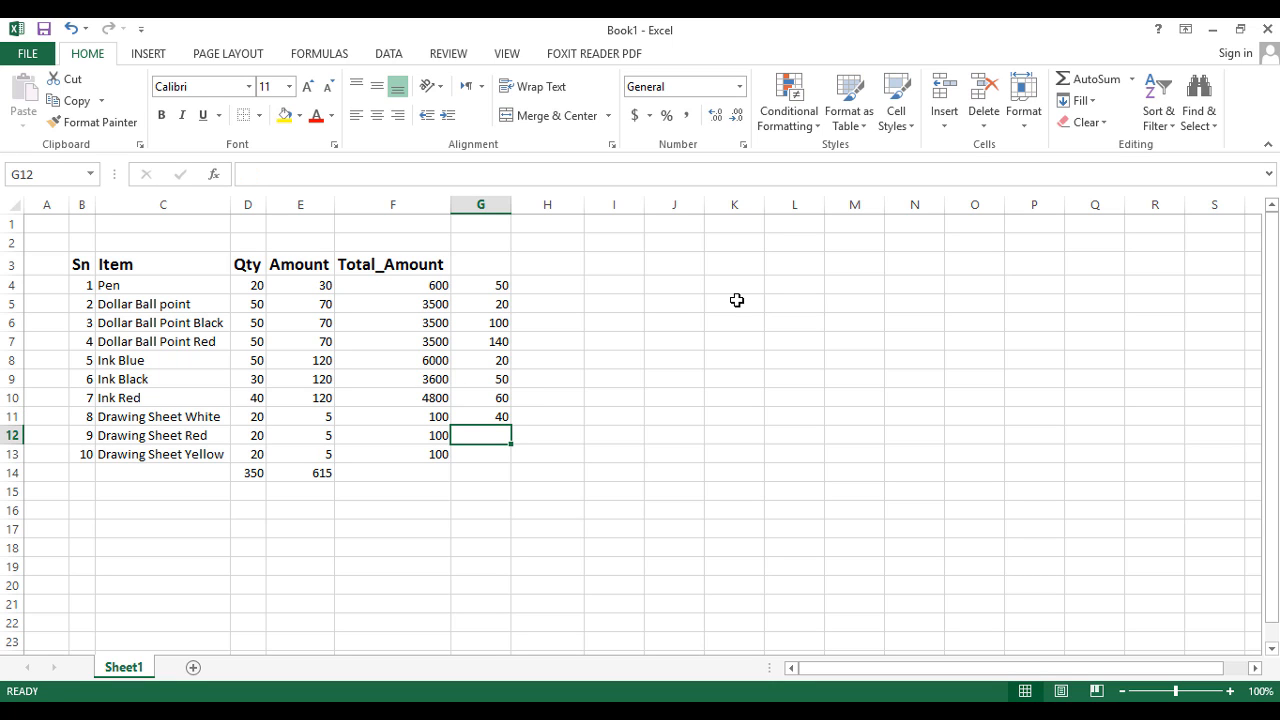
type("20")
key("Return")
type("20")
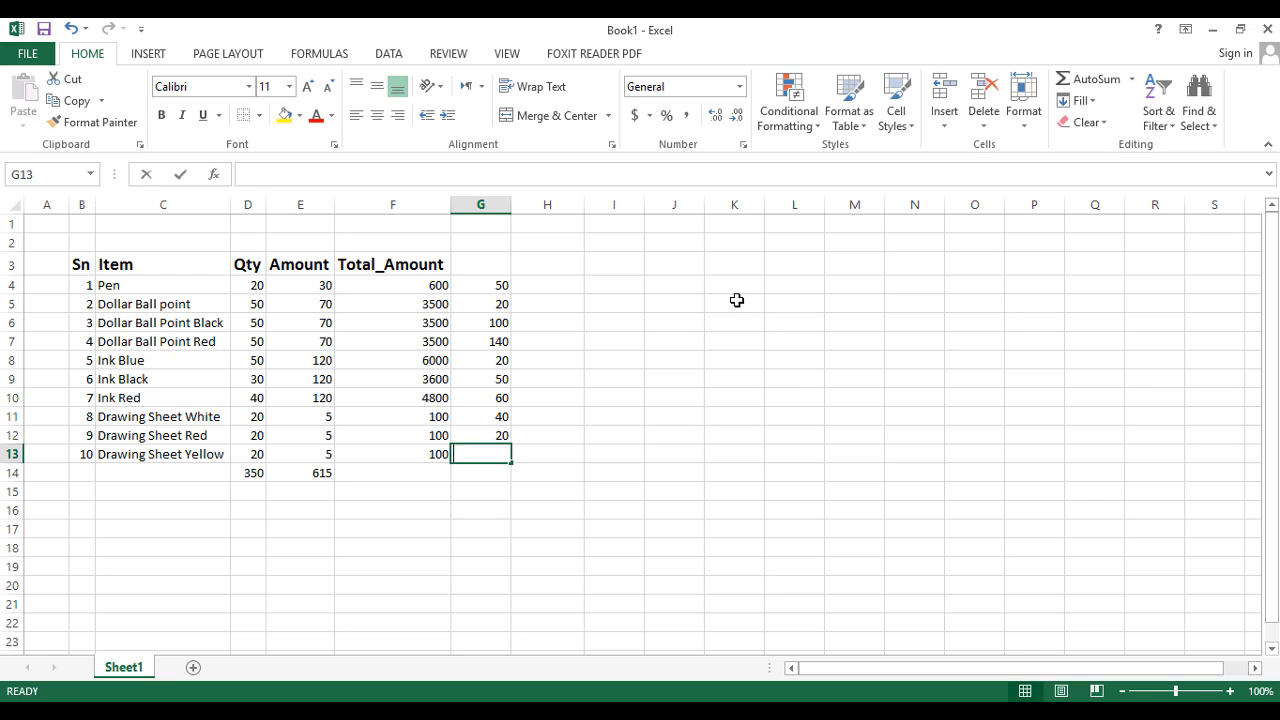
left_click(610, 338)
Subtract the Pen row's column G value from its total amount in cell H4 with the formula =SUM(F4-G4)
left_click(548, 285)
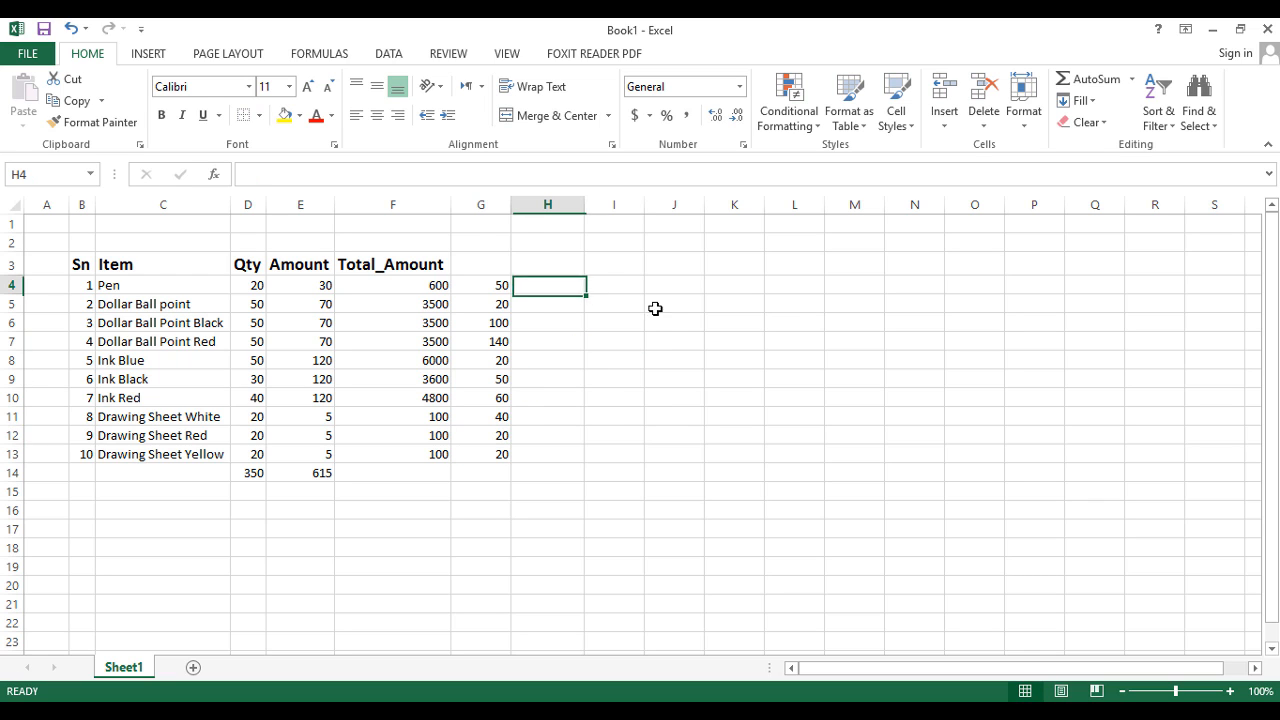
type("=")
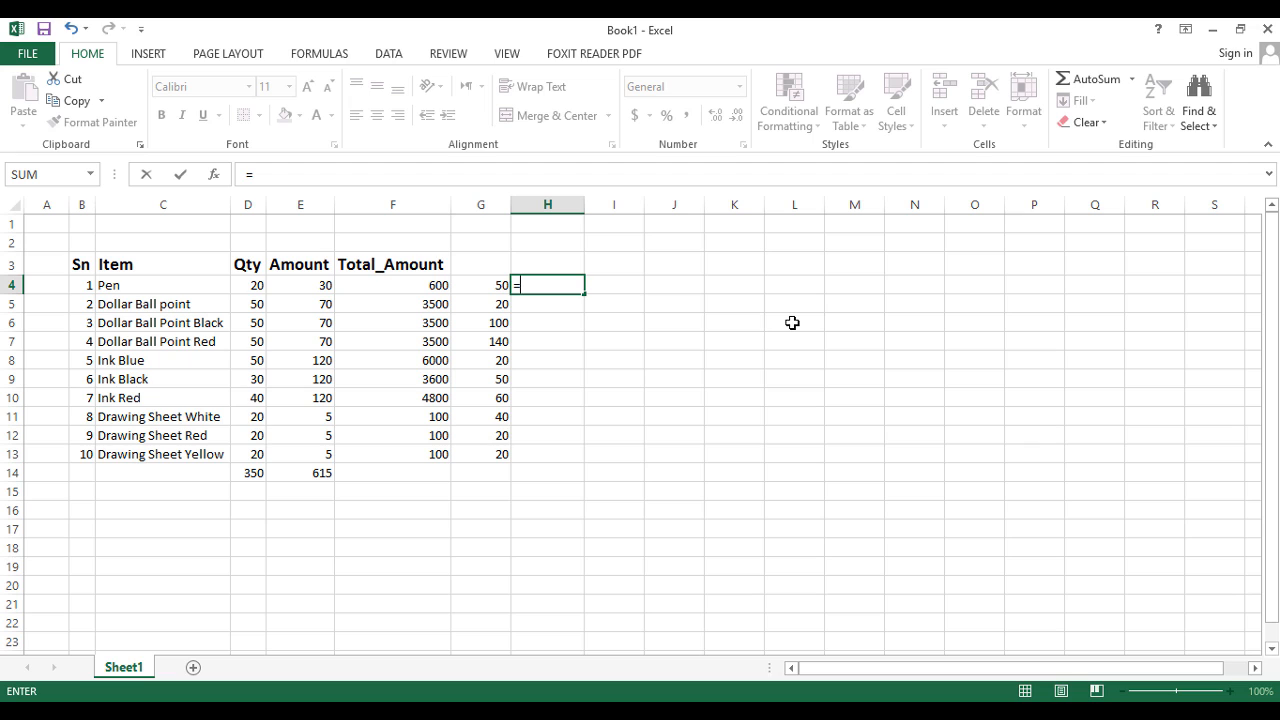
type("sum")
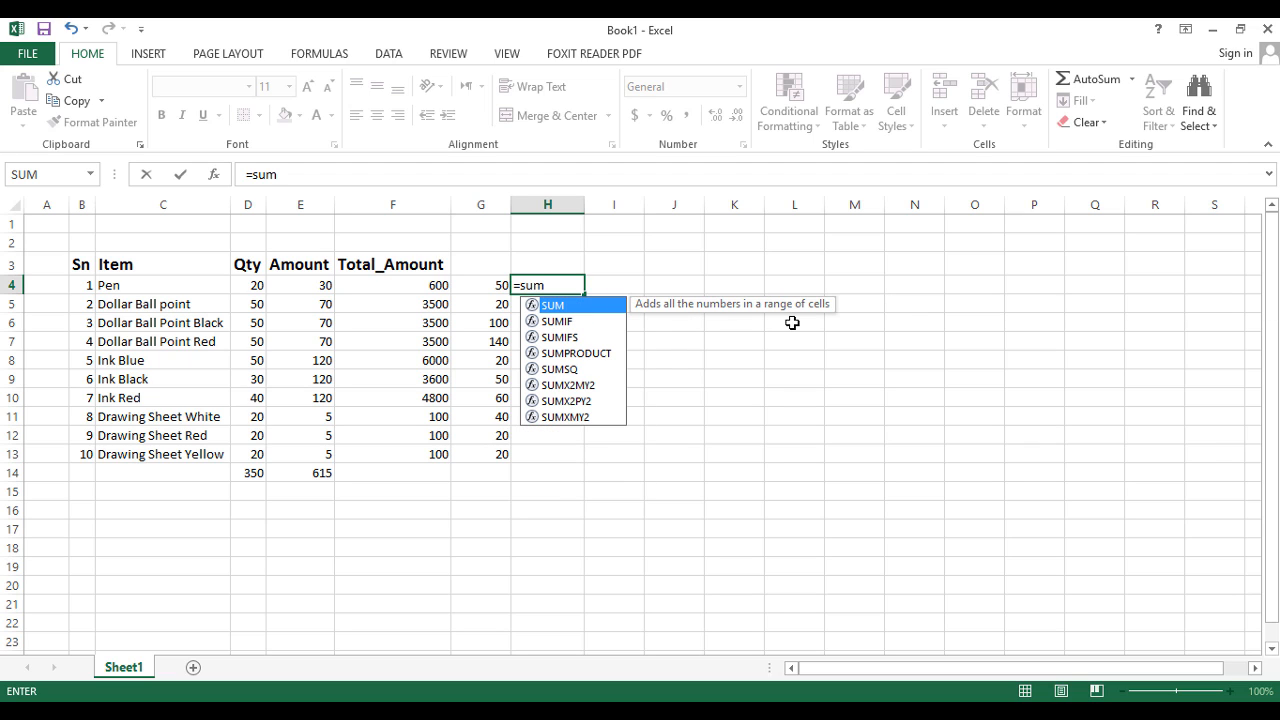
type("(")
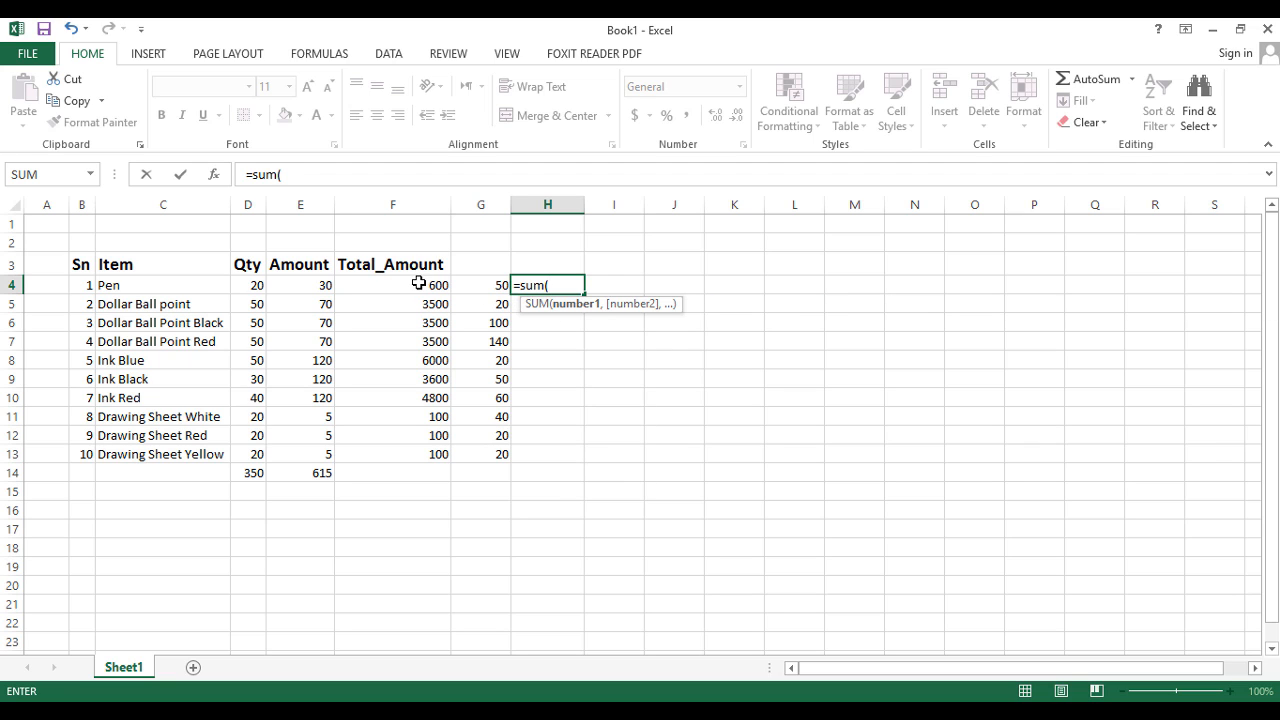
left_click(419, 284)
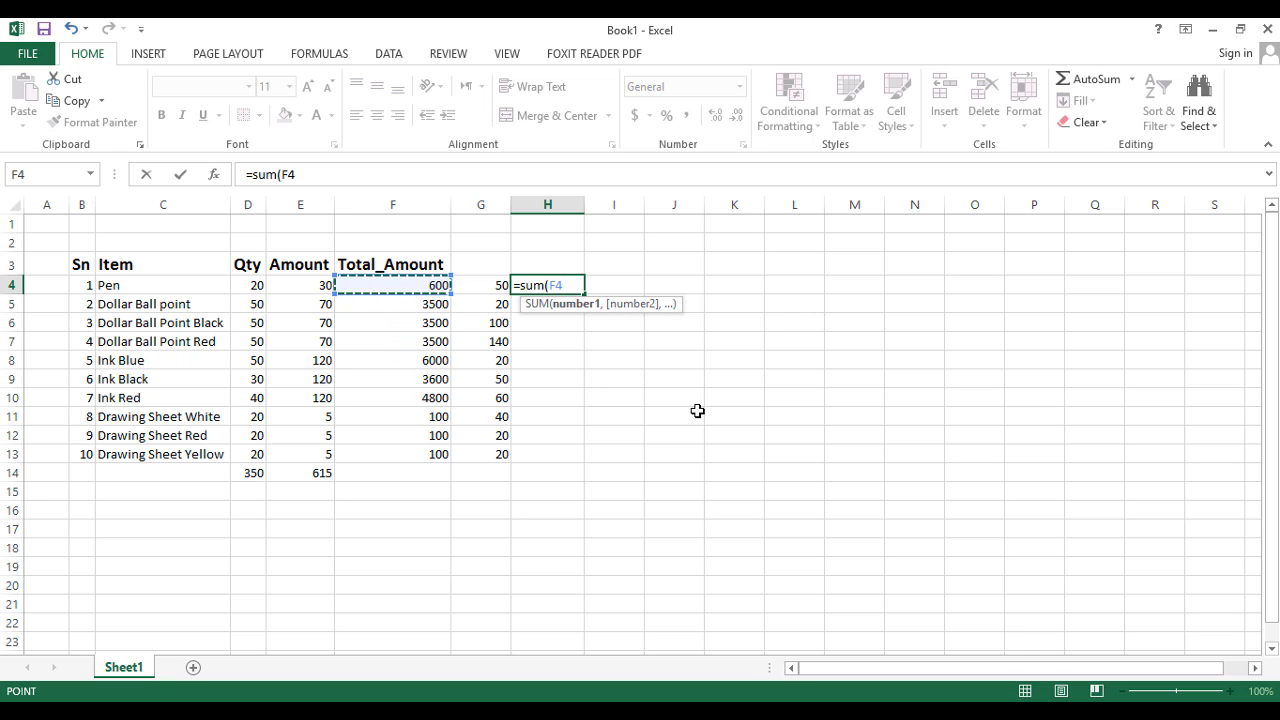
type("-")
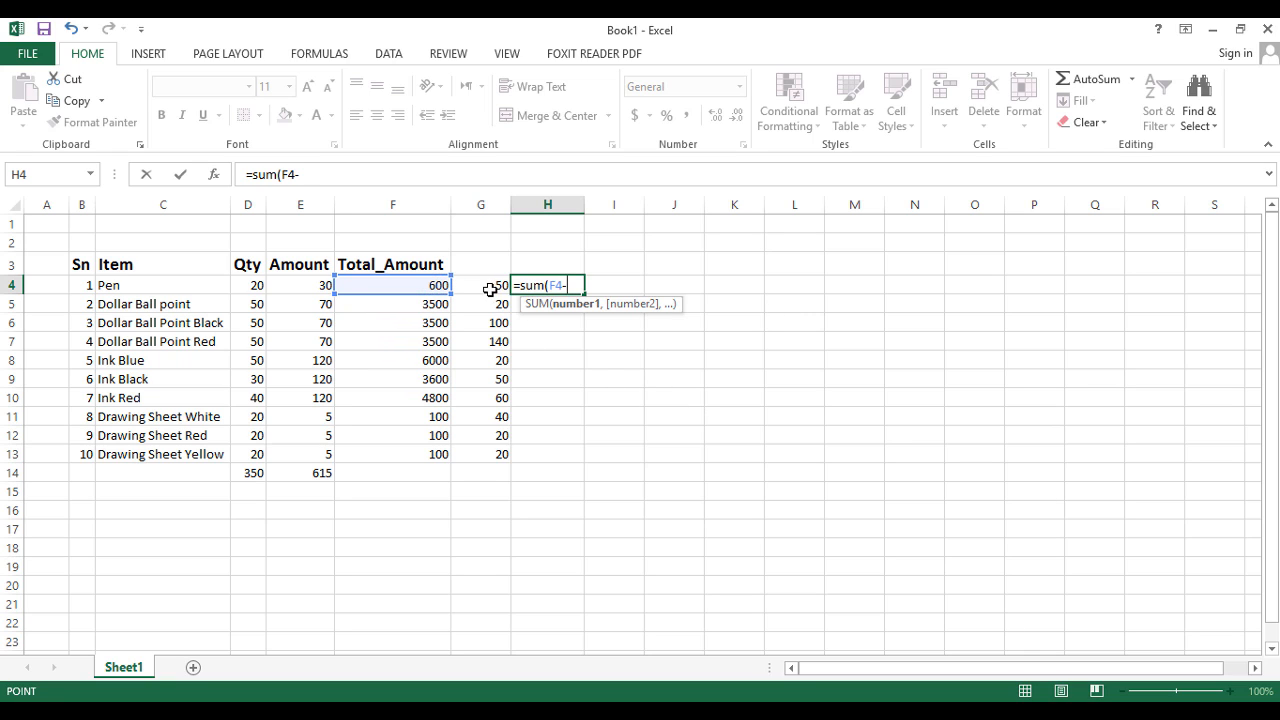
left_click(490, 289)
type(")")
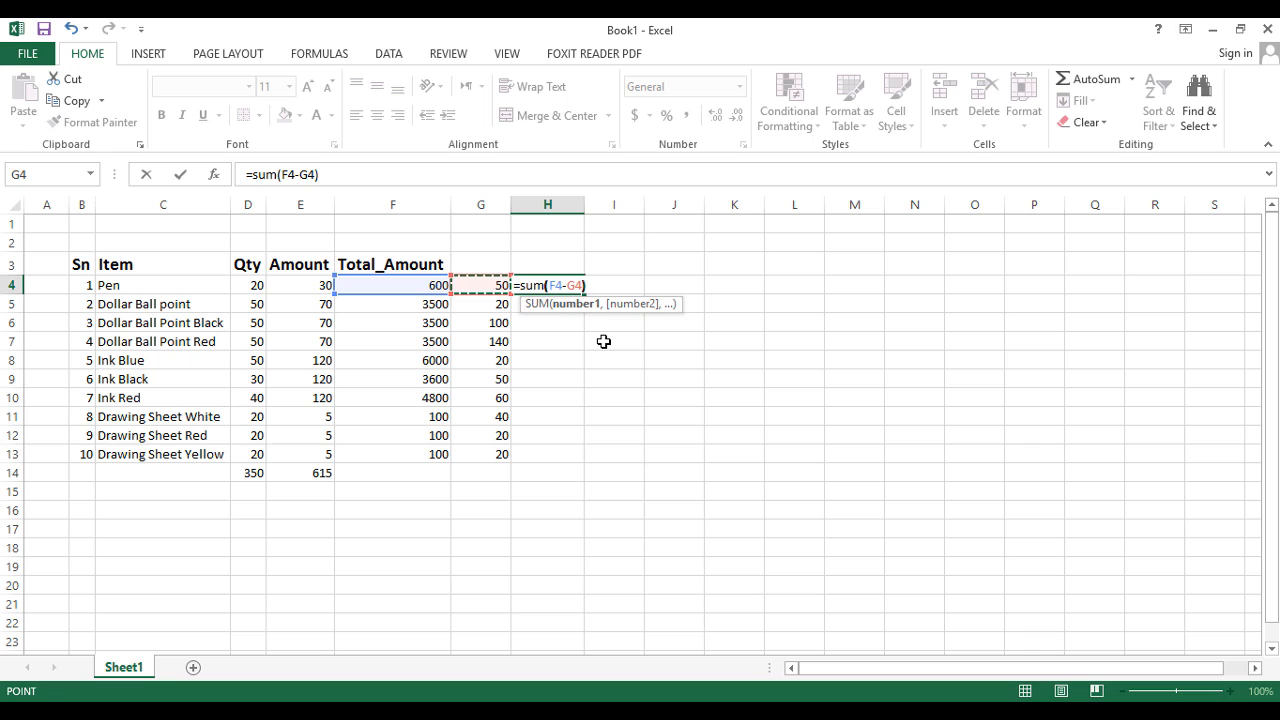
key("Return")
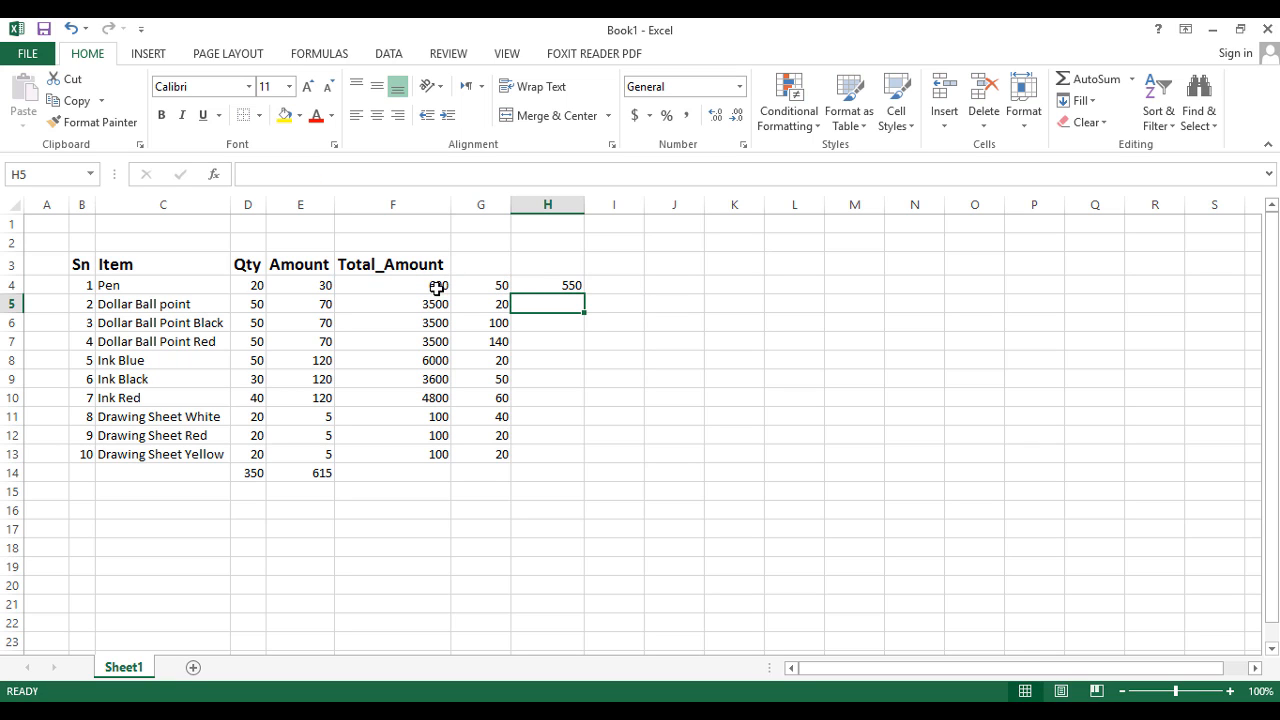
Fill the subtraction formula from H4 down column H through row 13
left_click(572, 287)
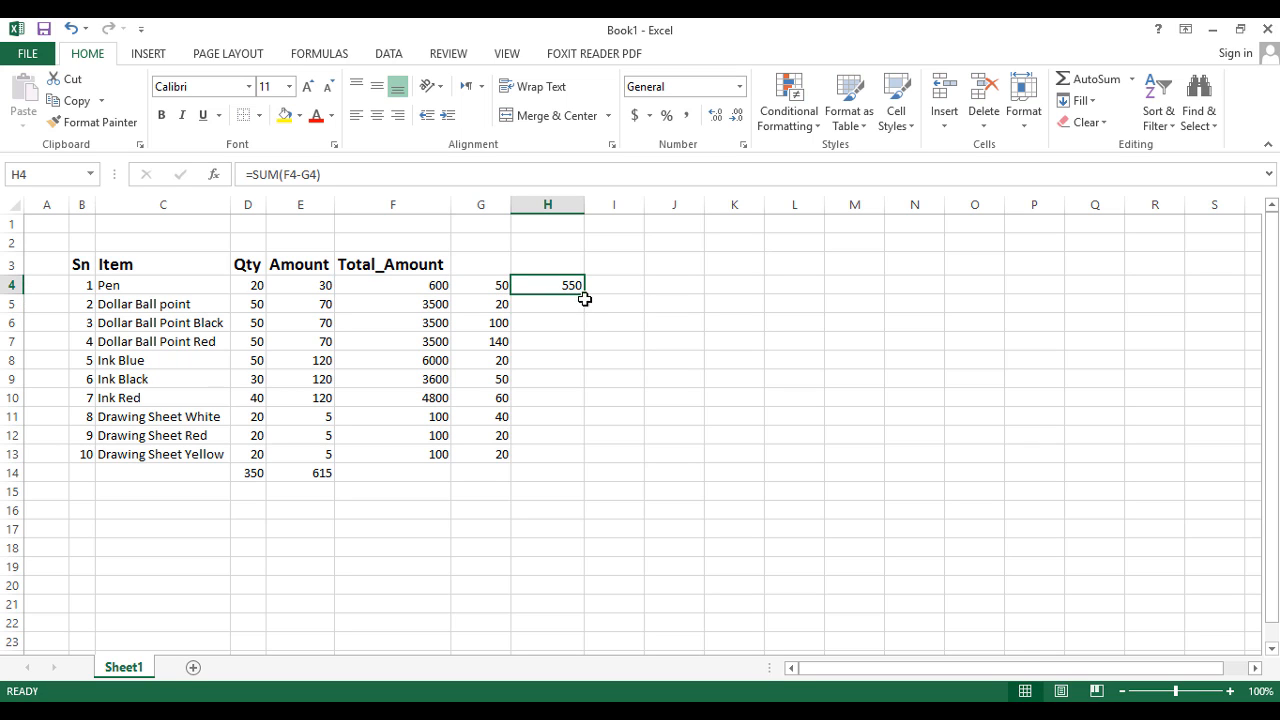
left_click_drag(584, 296, 586, 462)
left_click(688, 420)
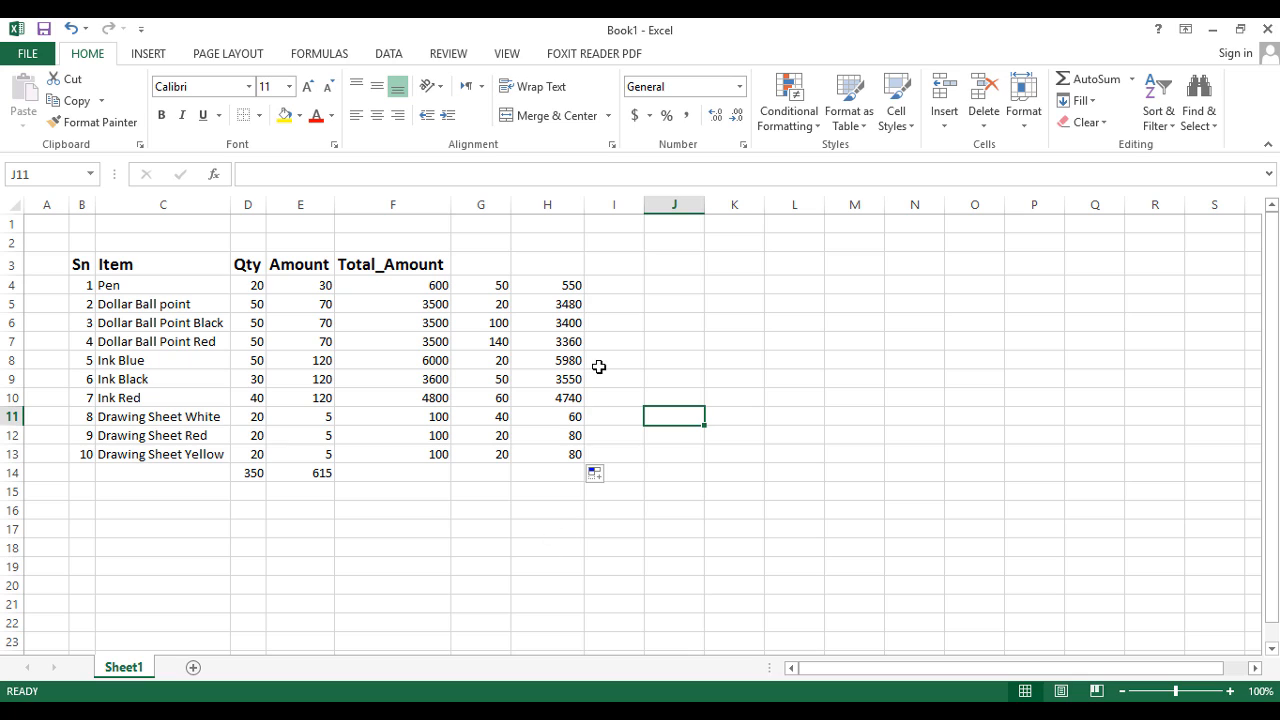
Add the Pen row's column H and column G values in cell I4 with the formula =SUM(H4+G4)
left_click(614, 286)
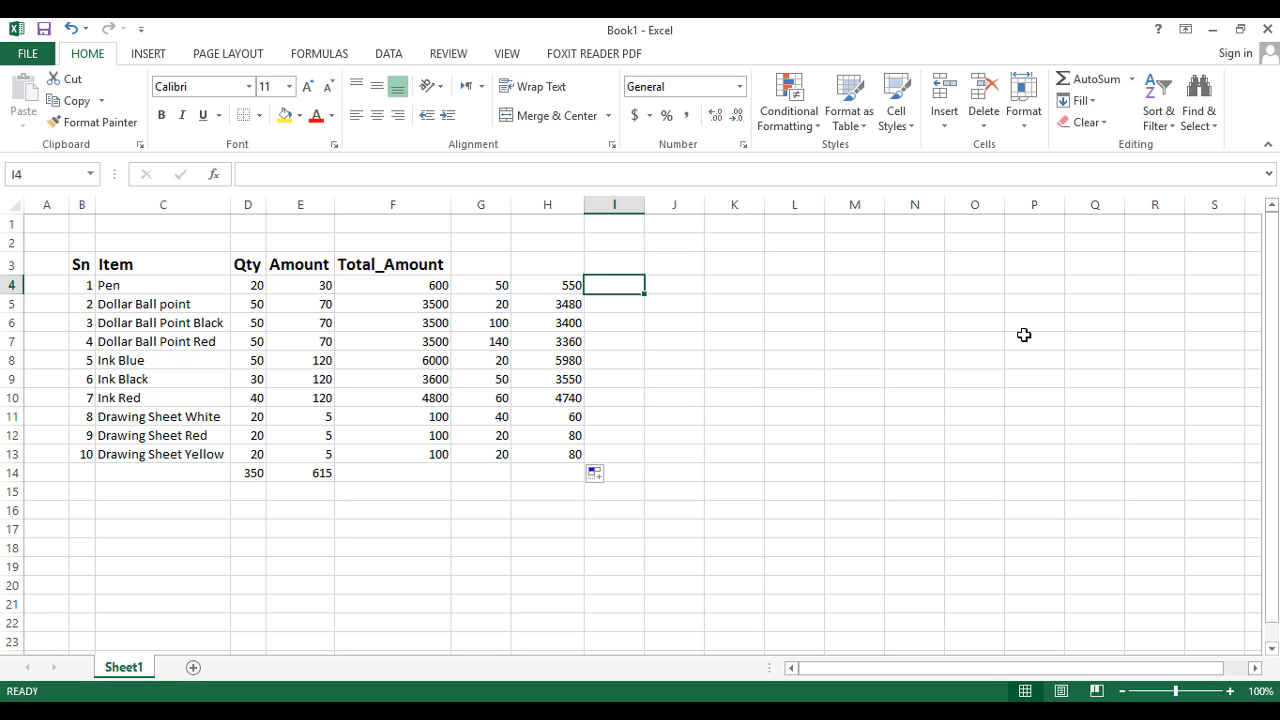
type("=")
type("sum")
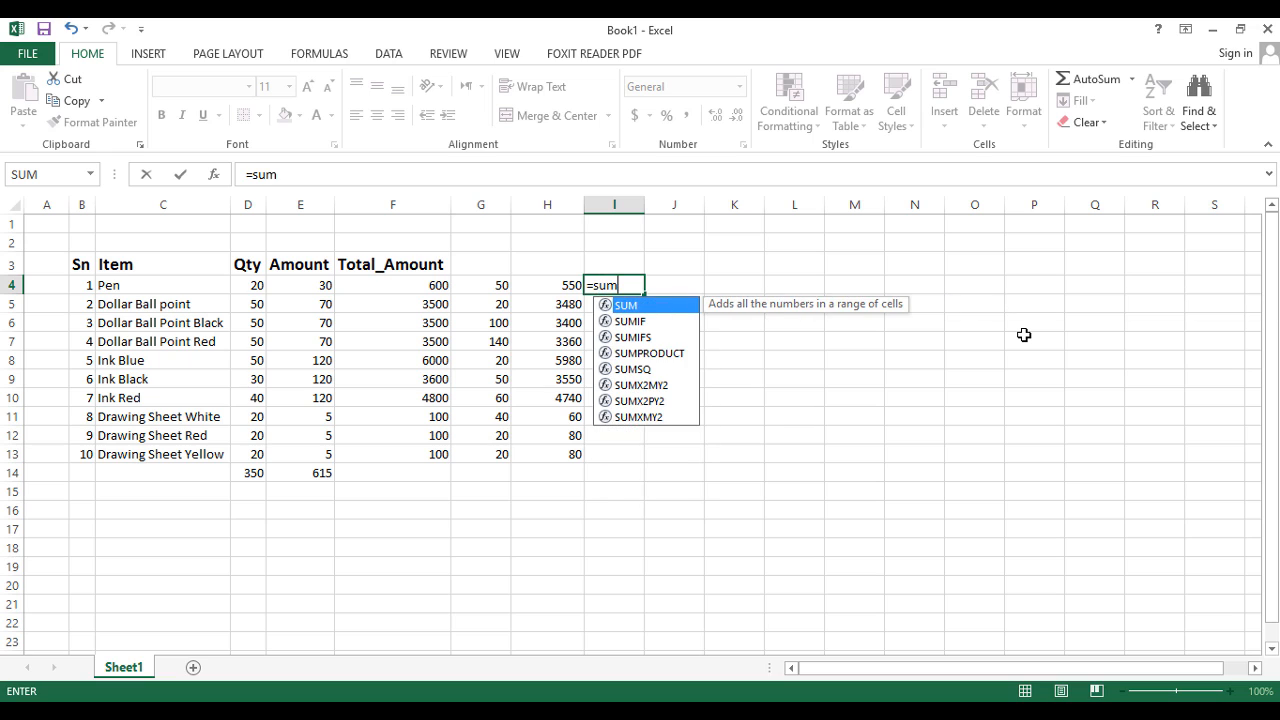
type("(")
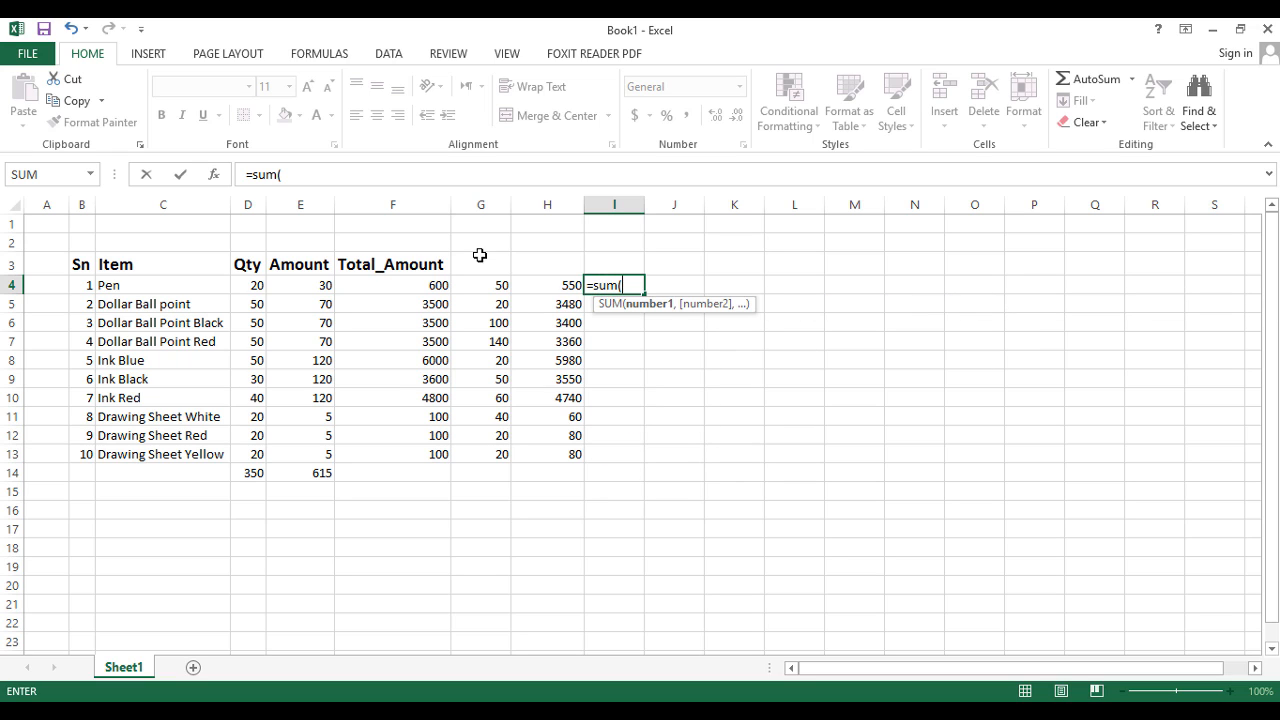
left_click(556, 282)
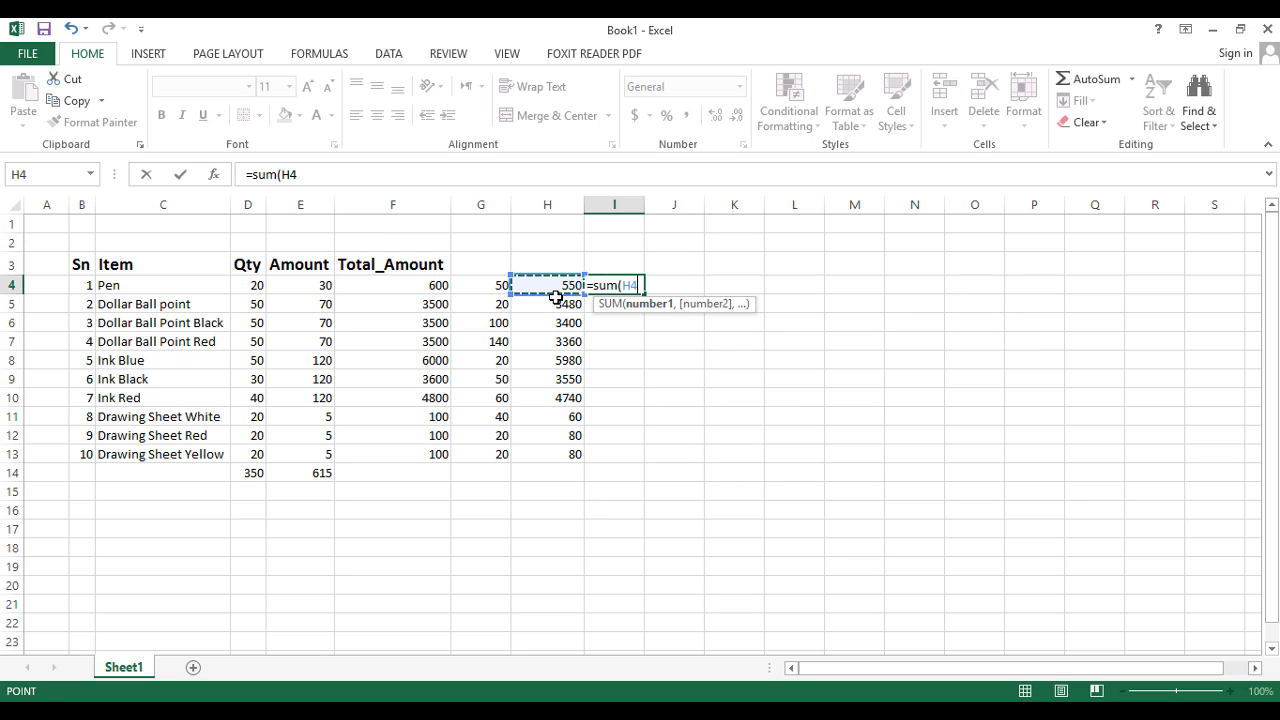
type("+")
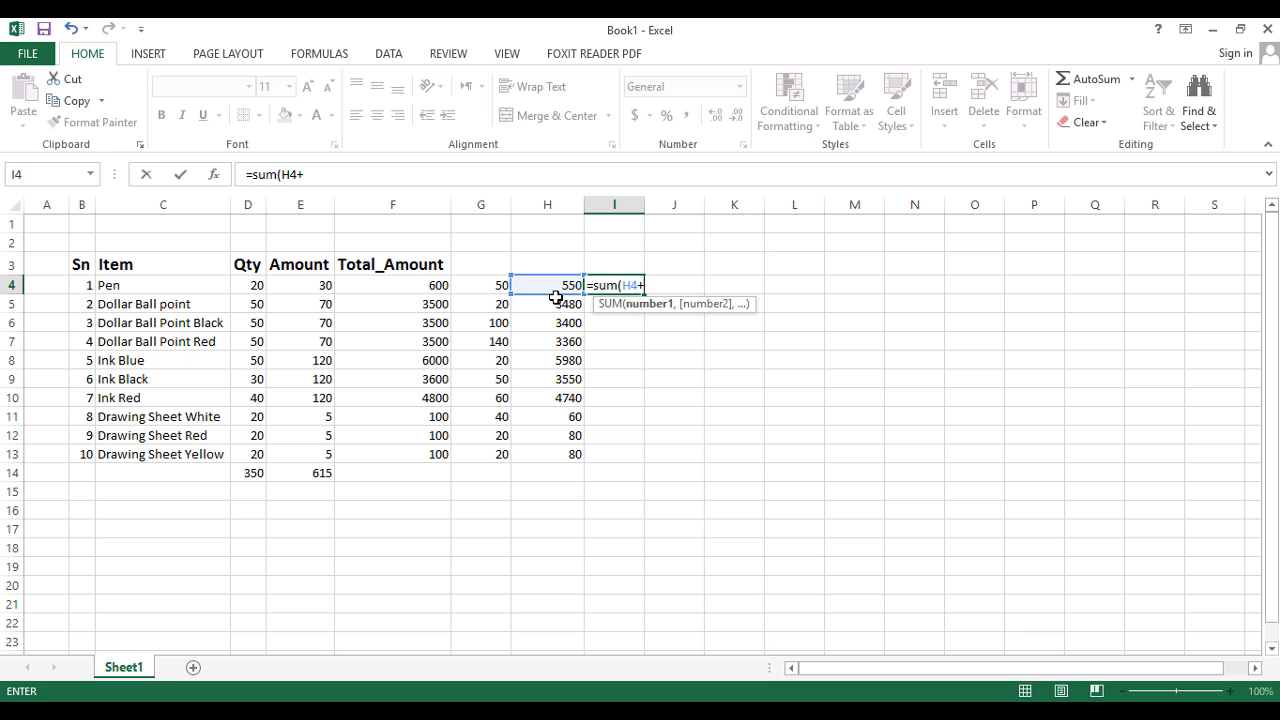
left_click(491, 286)
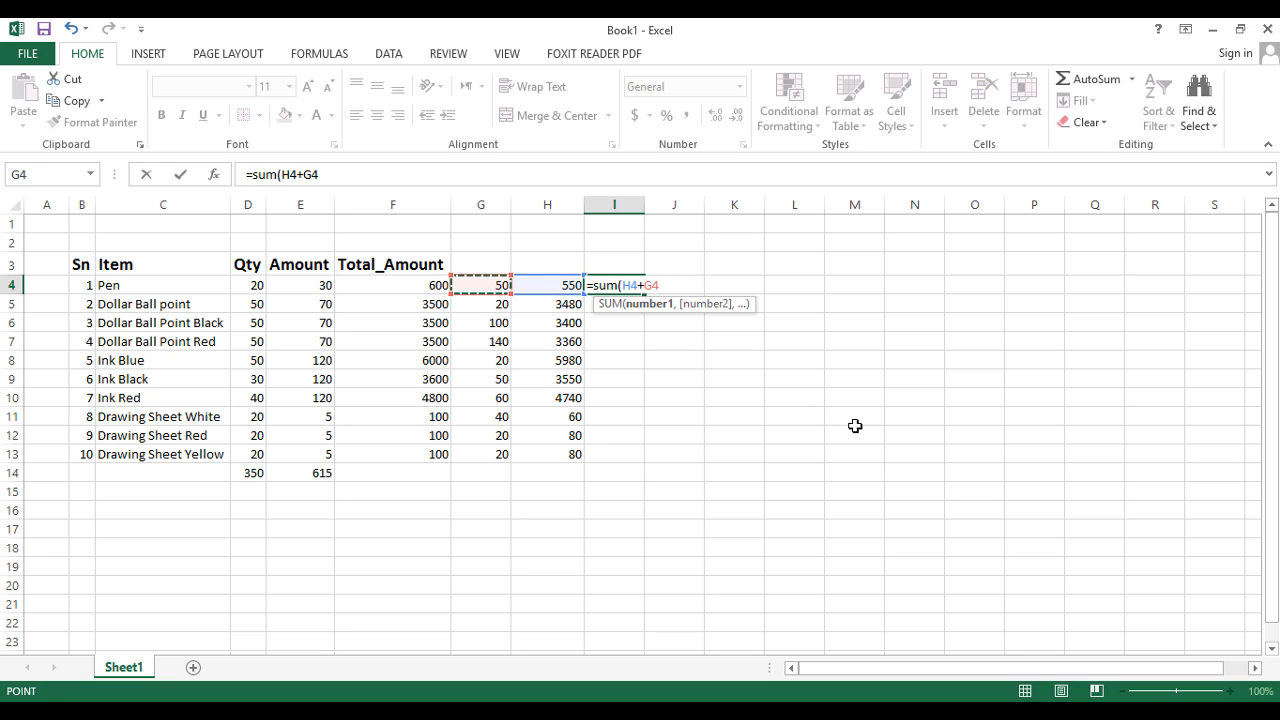
type(")")
key("Return")
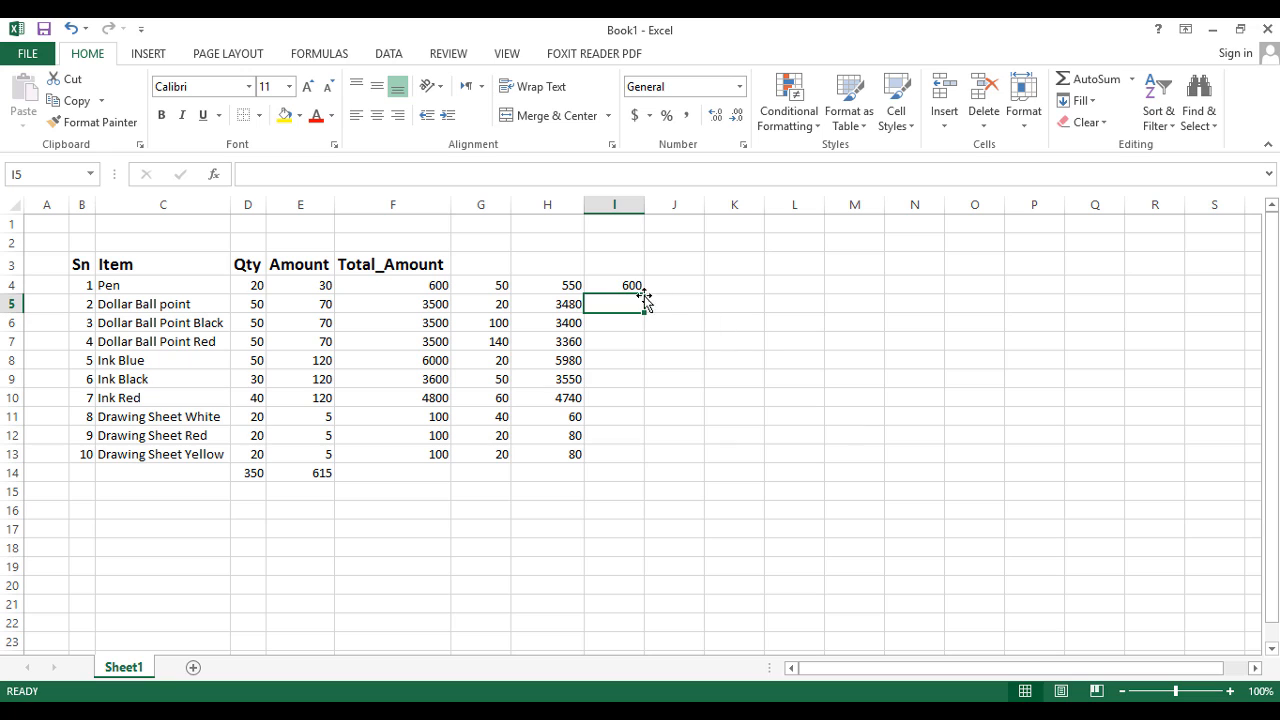
Fill the addition formula from I4 down column I through row 13
left_click(626, 289)
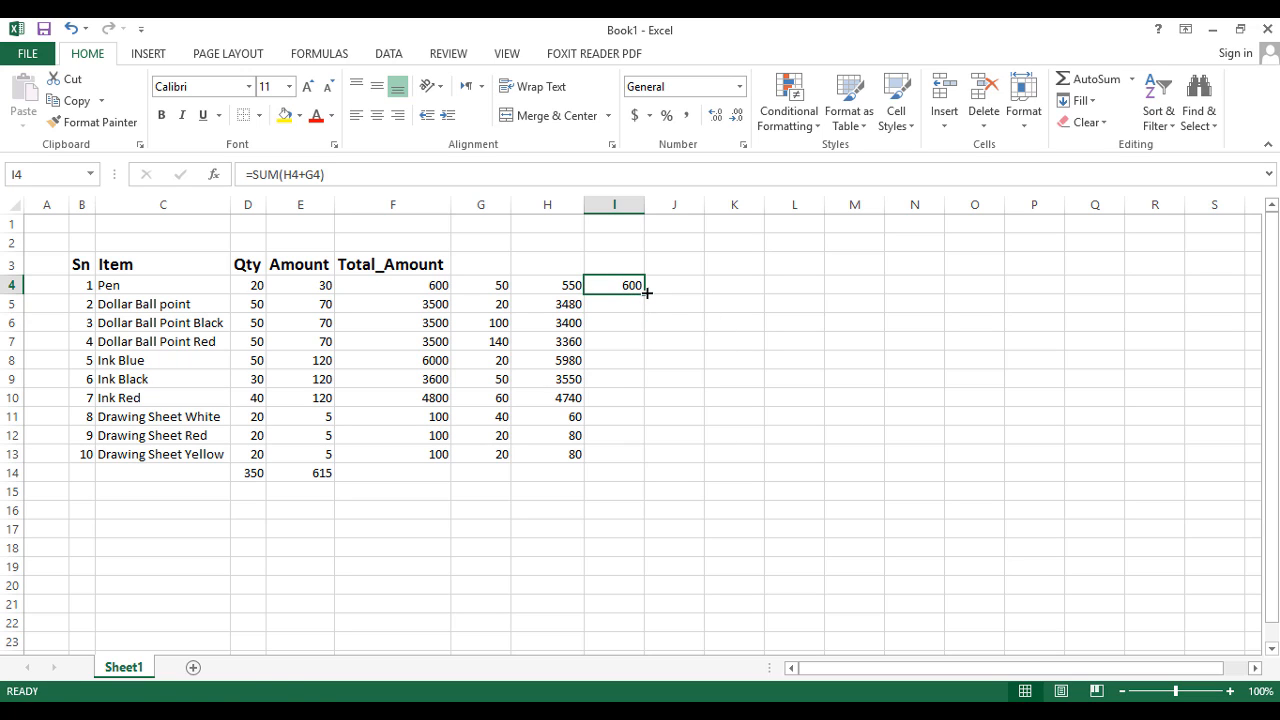
left_click_drag(644, 294, 651, 454)
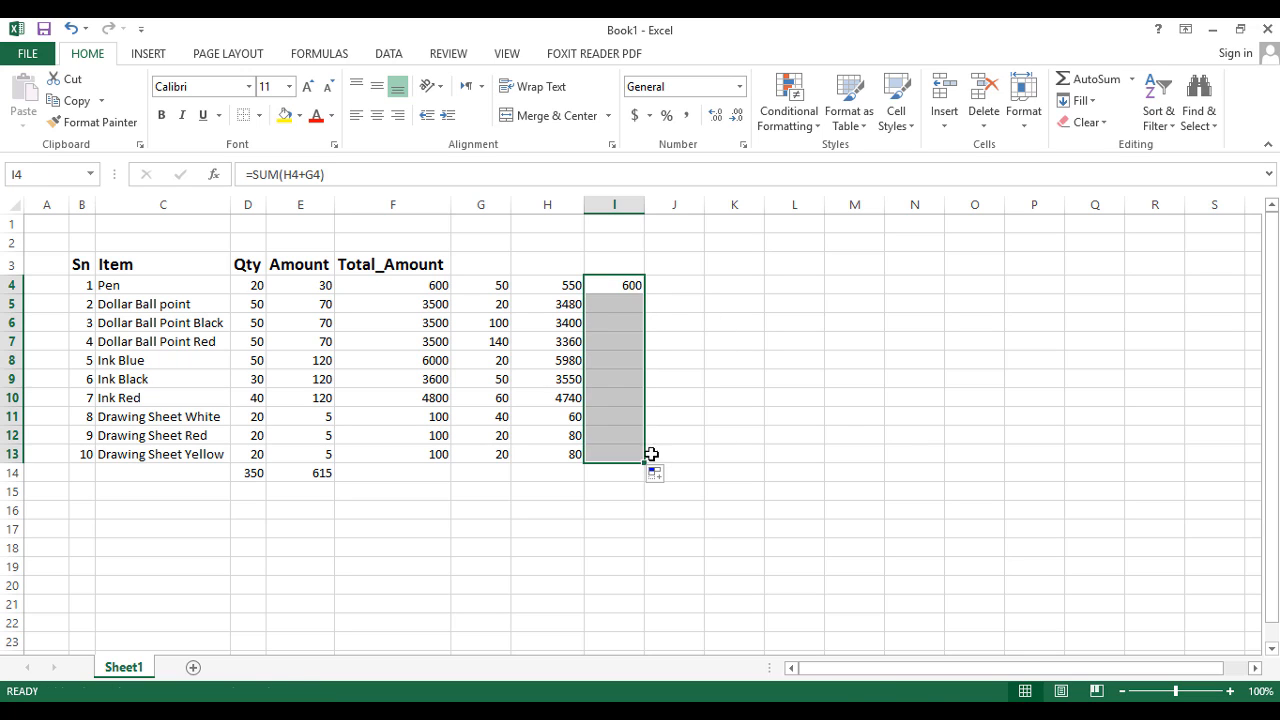
left_click(808, 412)
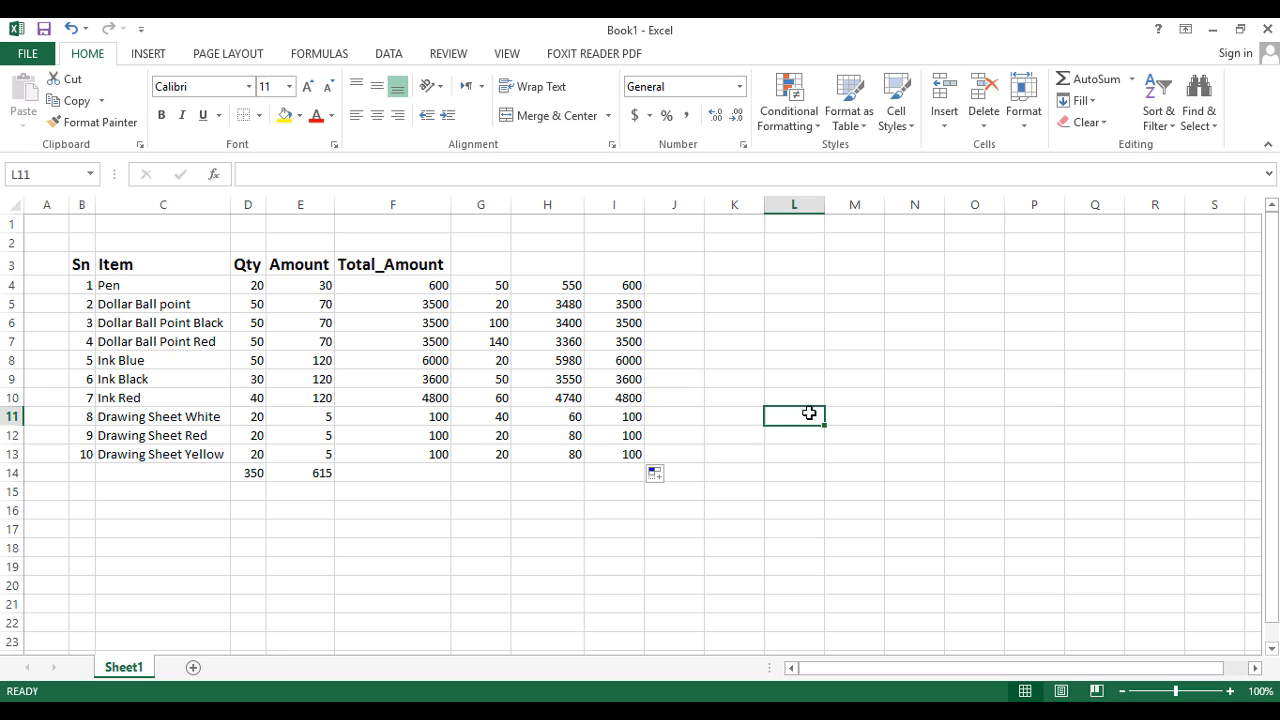
Divide the Pen row's total amount by its column G value in cell J4 with the formula =SUM(F4/G4)
left_click(669, 286)
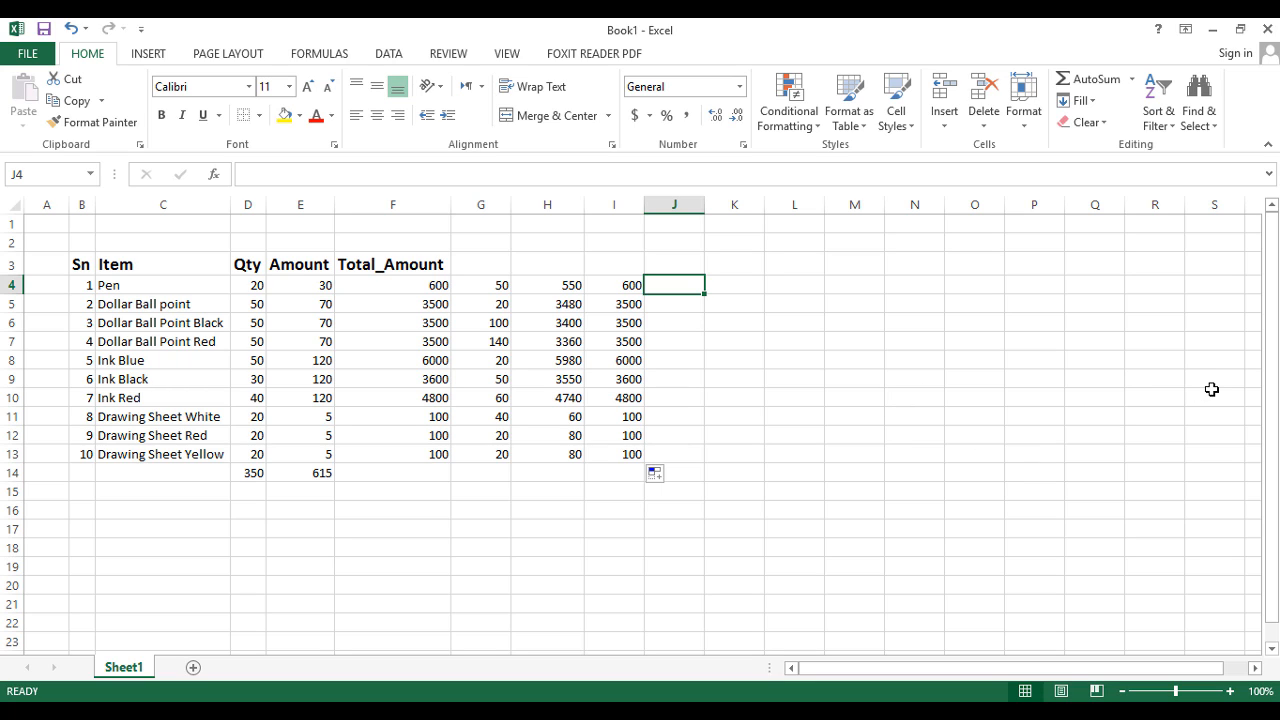
type("=")
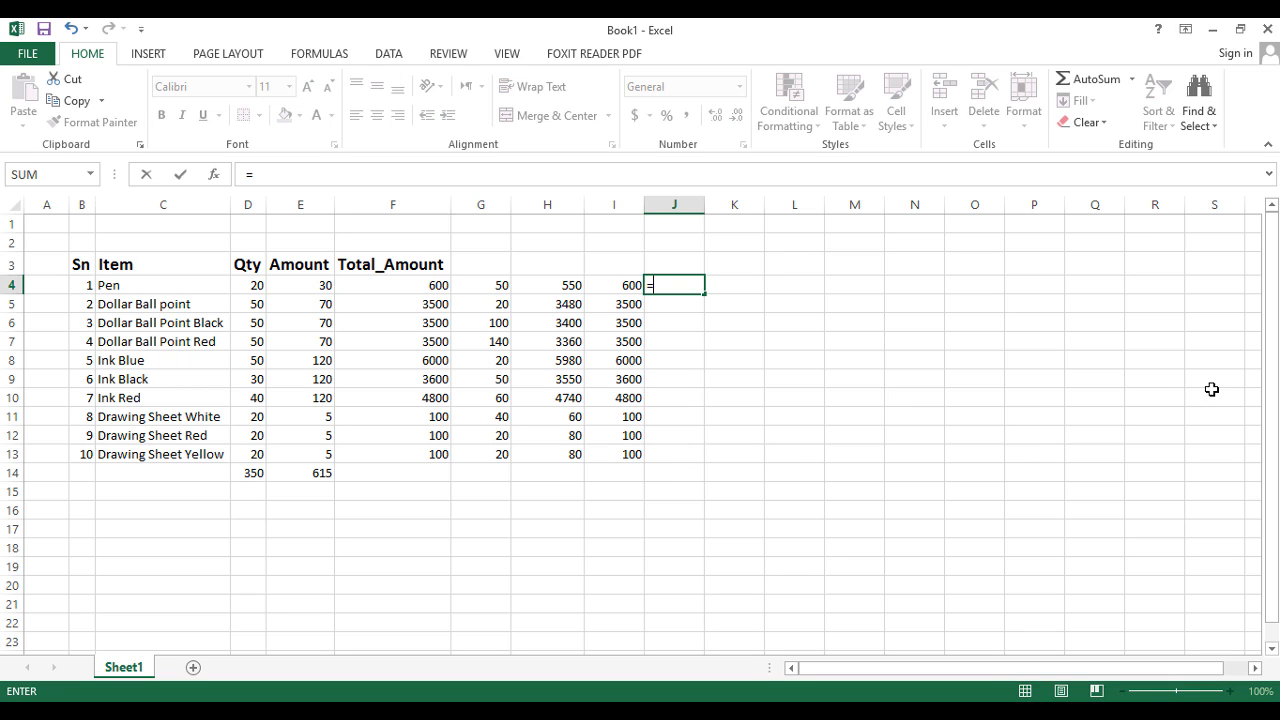
type("sum")
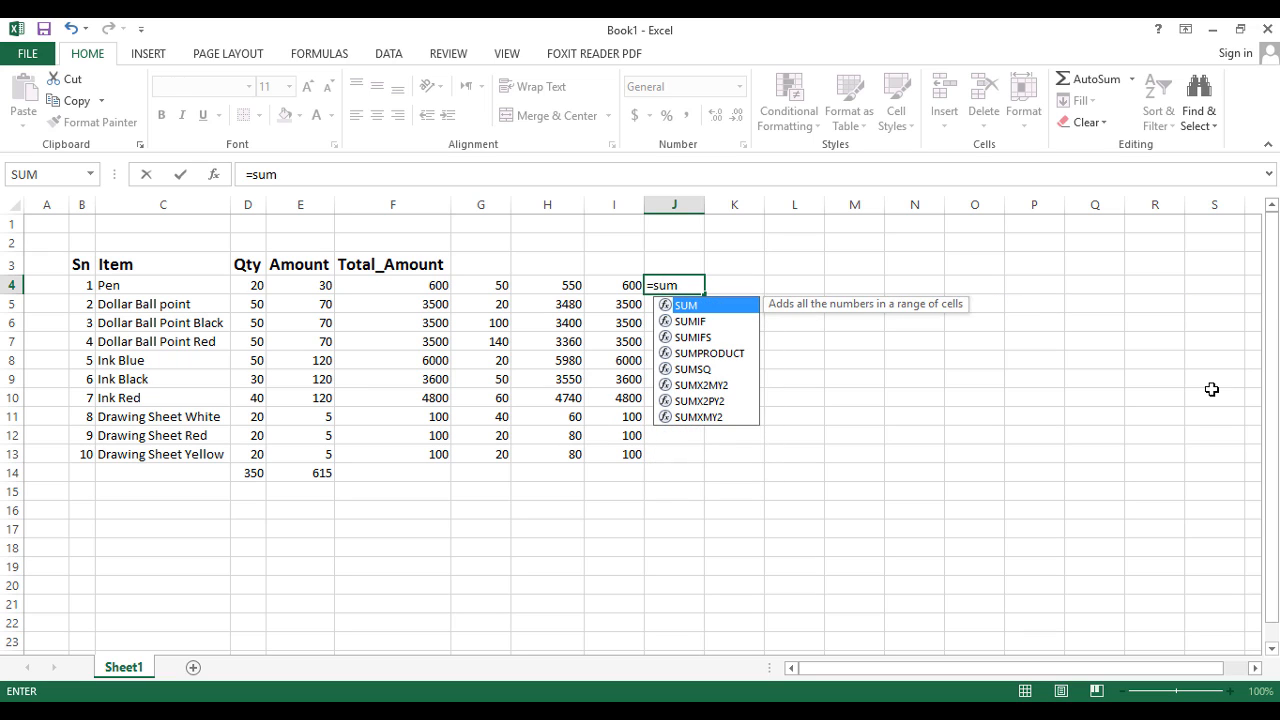
type("(")
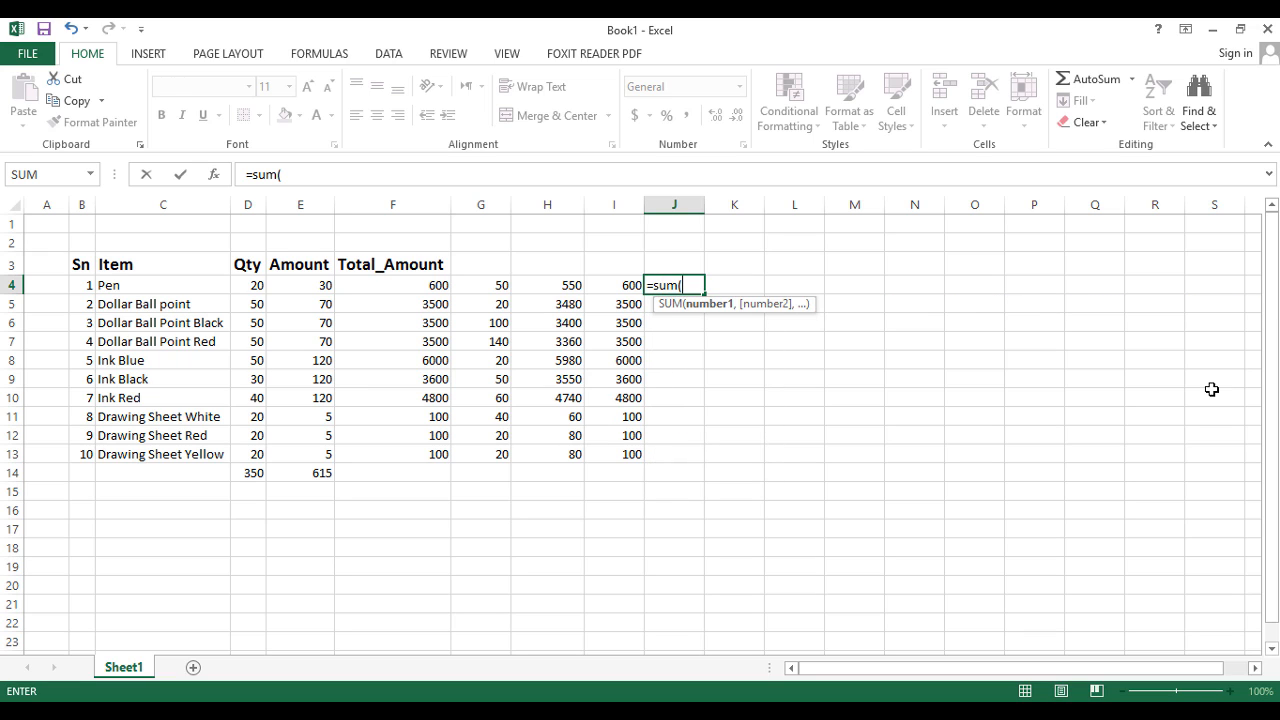
left_click(427, 288)
type("/")
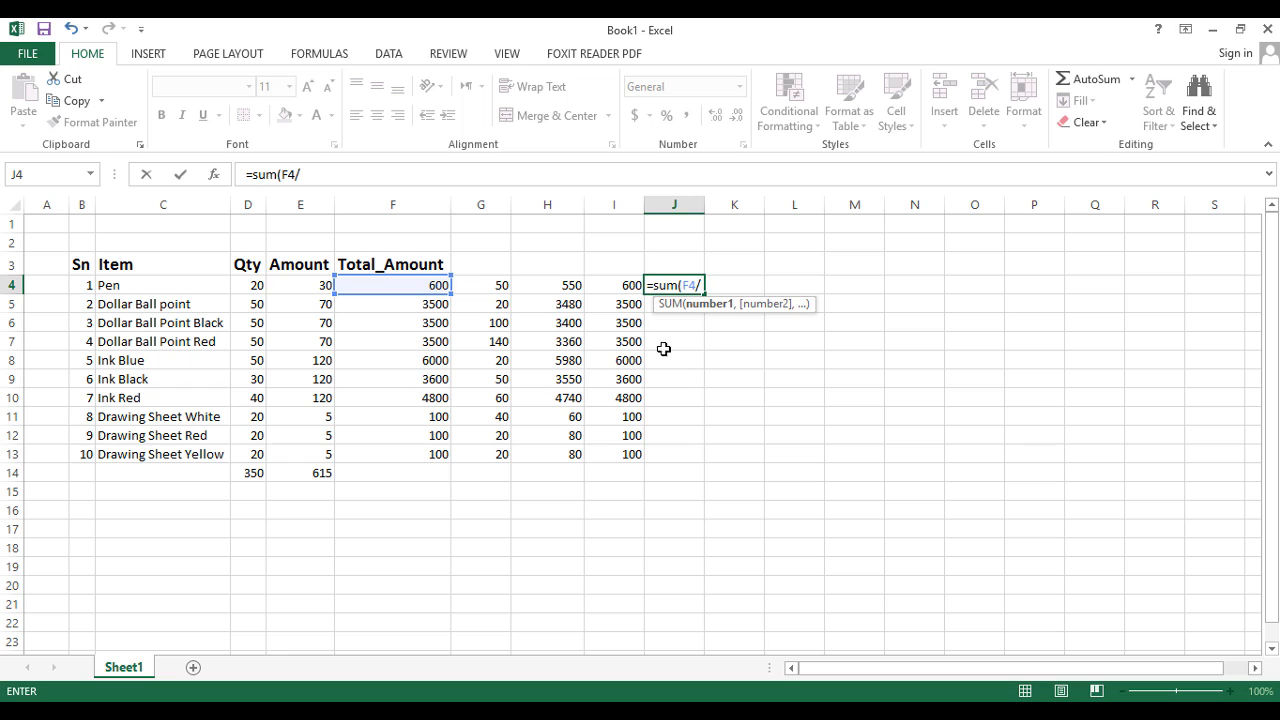
left_click(480, 288)
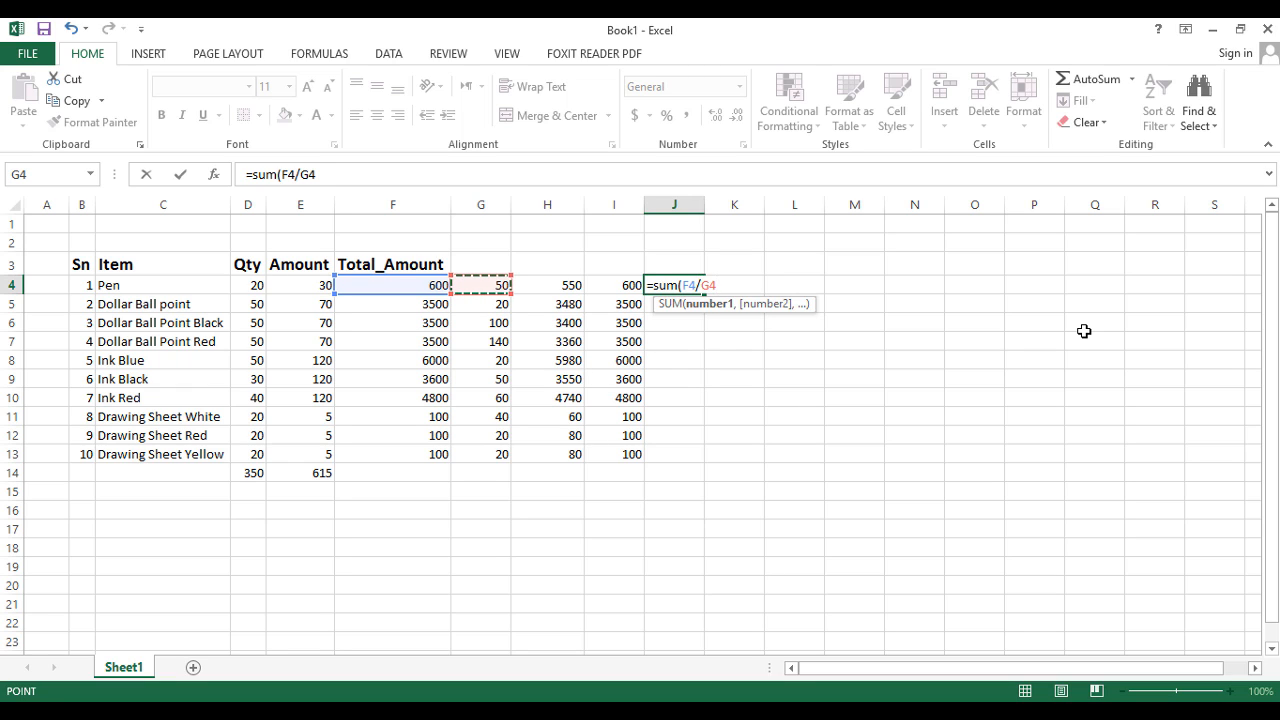
key("Return")
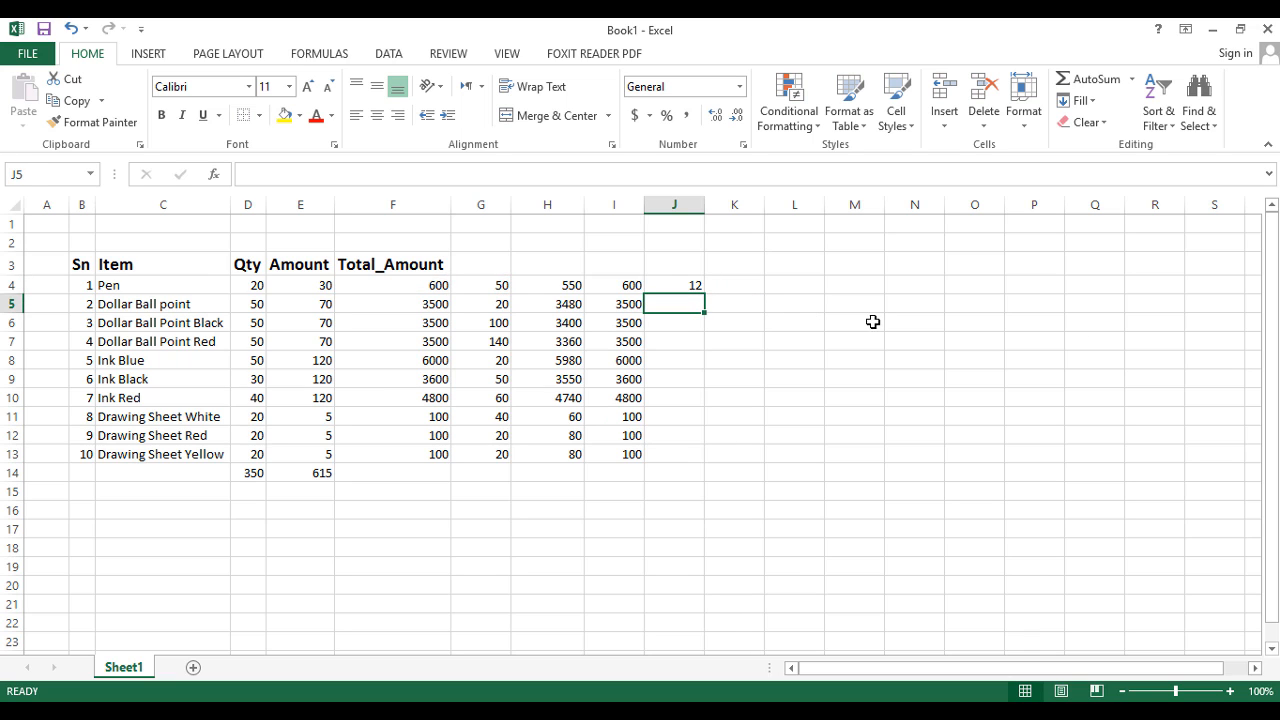
Fill the division formula from J4 down column J through row 13
left_click(688, 287)
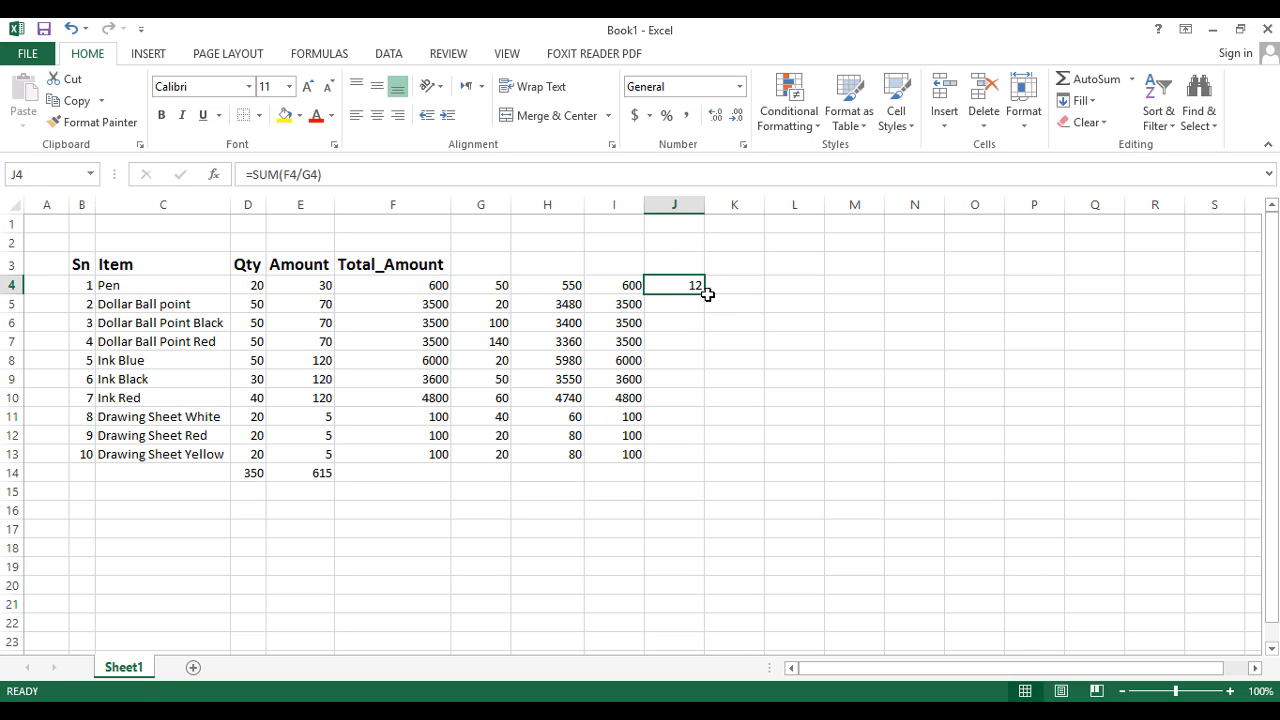
left_click_drag(707, 293, 690, 462)
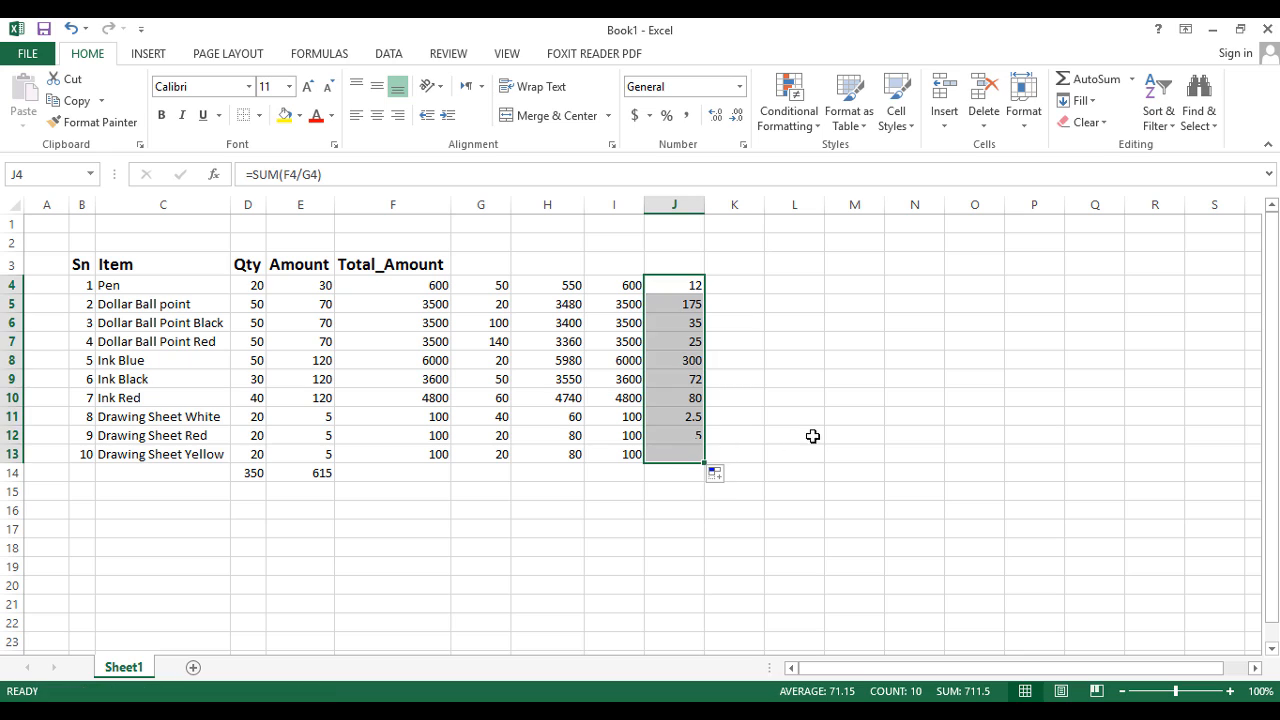
left_click(872, 431)
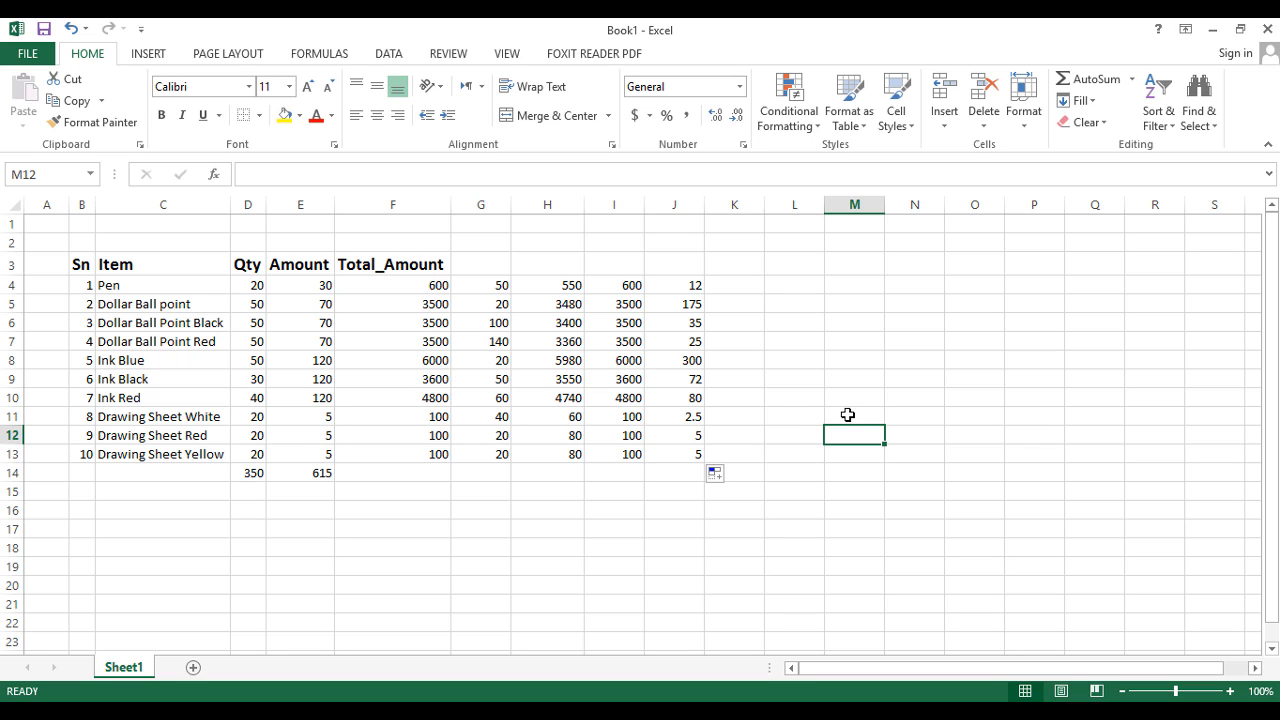
left_click(594, 306)
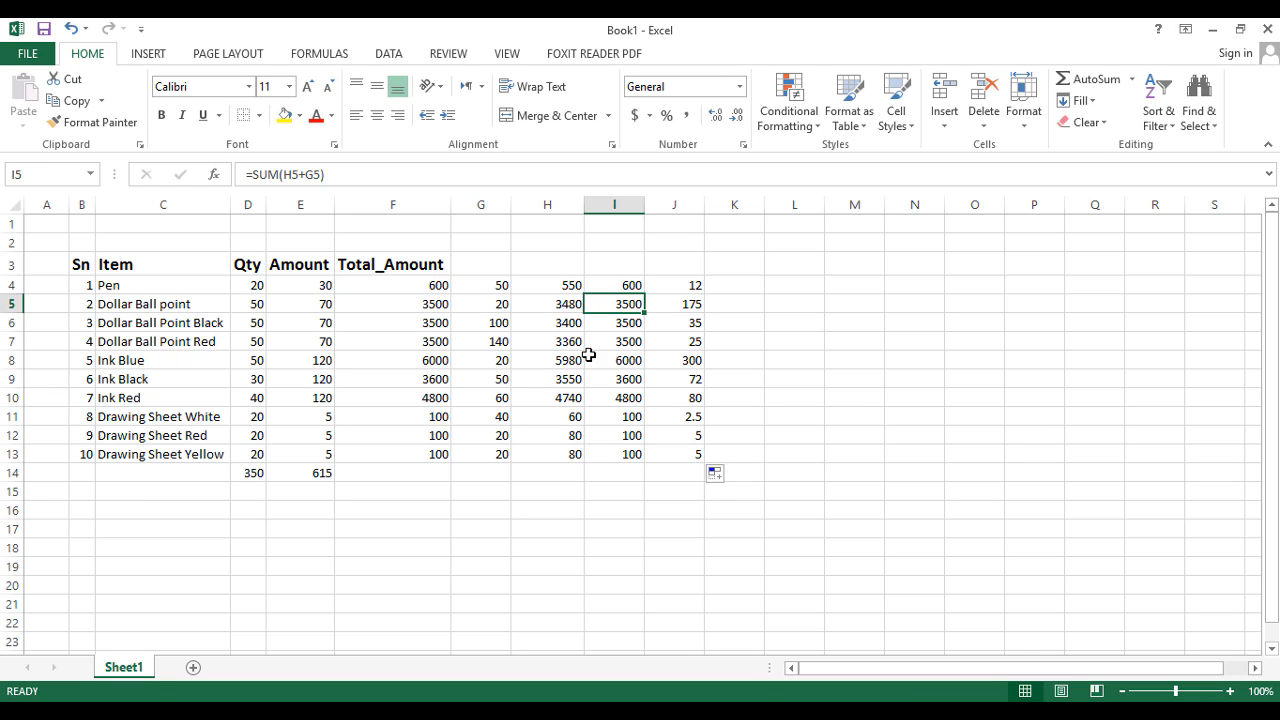
left_click(592, 362)
left_click(543, 392)
left_click(697, 363)
left_click(663, 329)
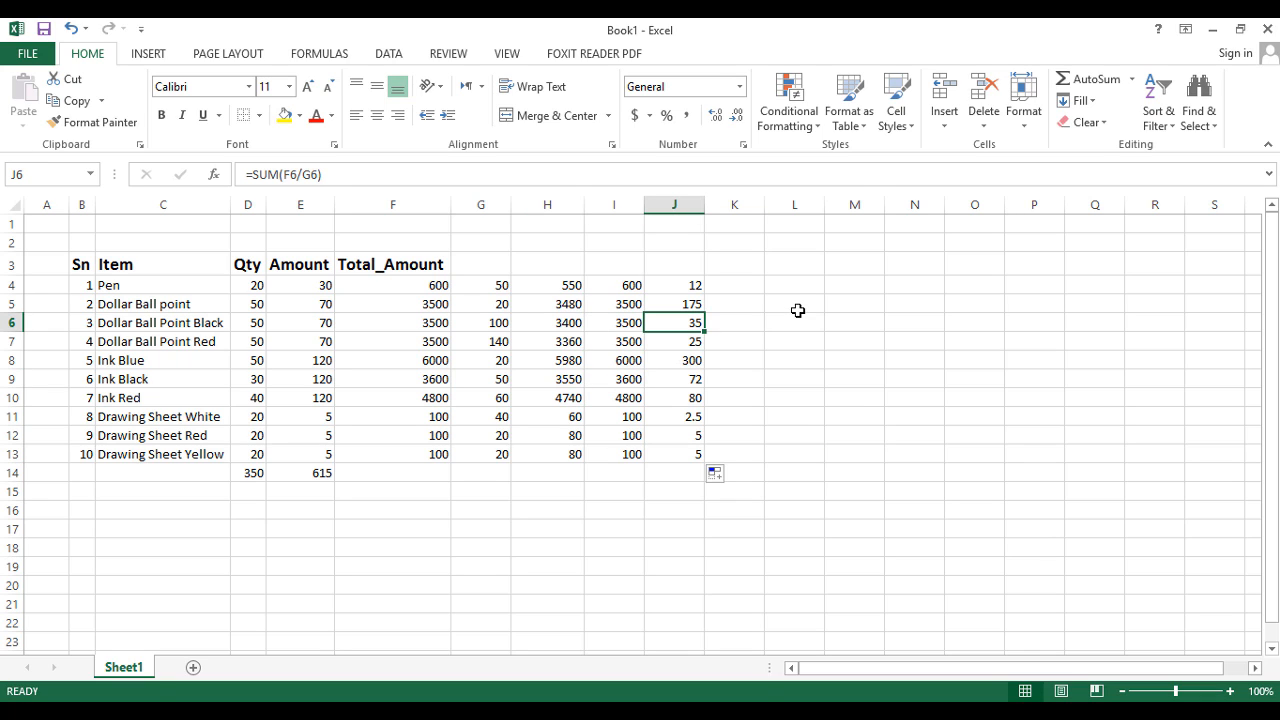
left_click(516, 304)
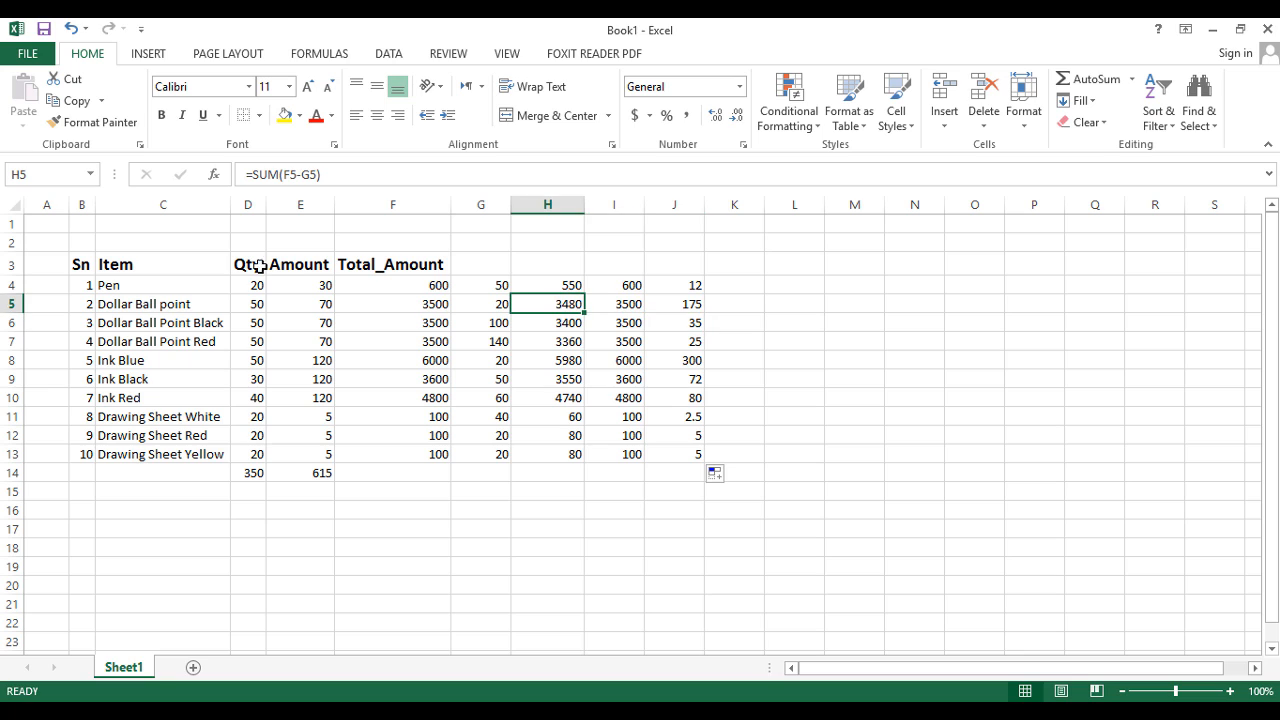
Review the multiplication formulas in the Total_Amount column, from the Pen row down to the Drawing Sheet Yellow row
left_click(305, 286)
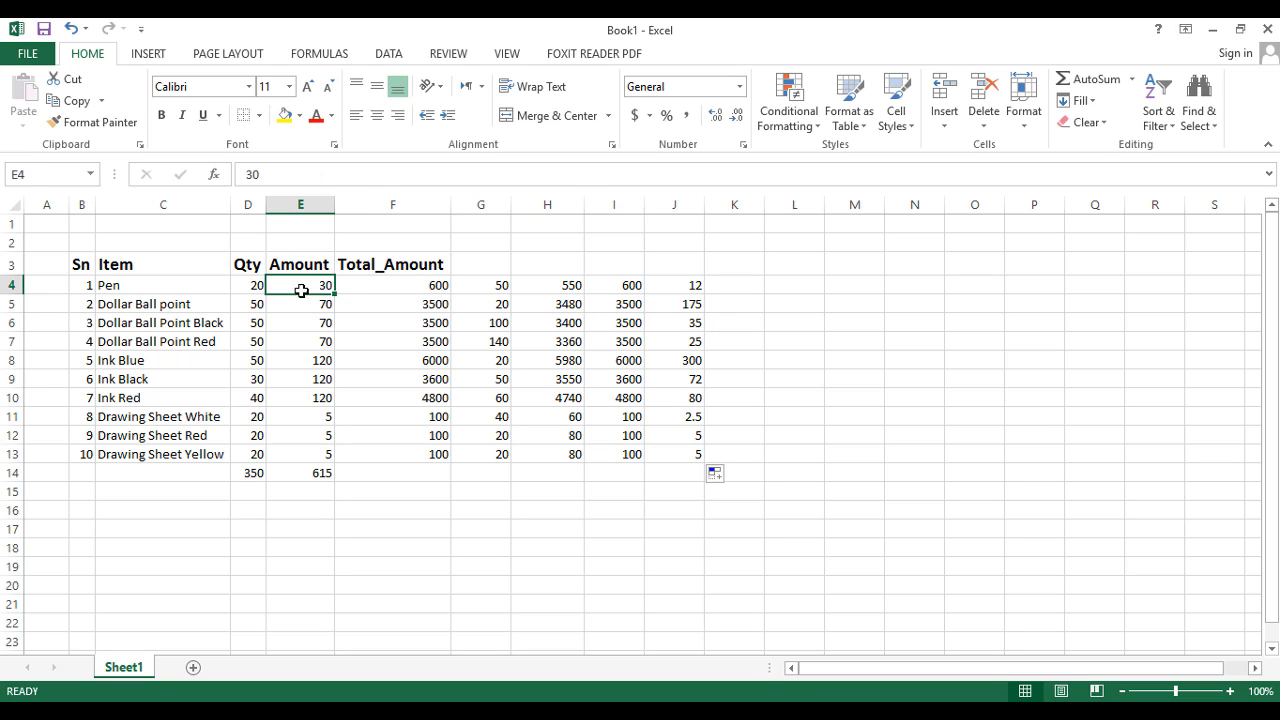
left_click(392, 286)
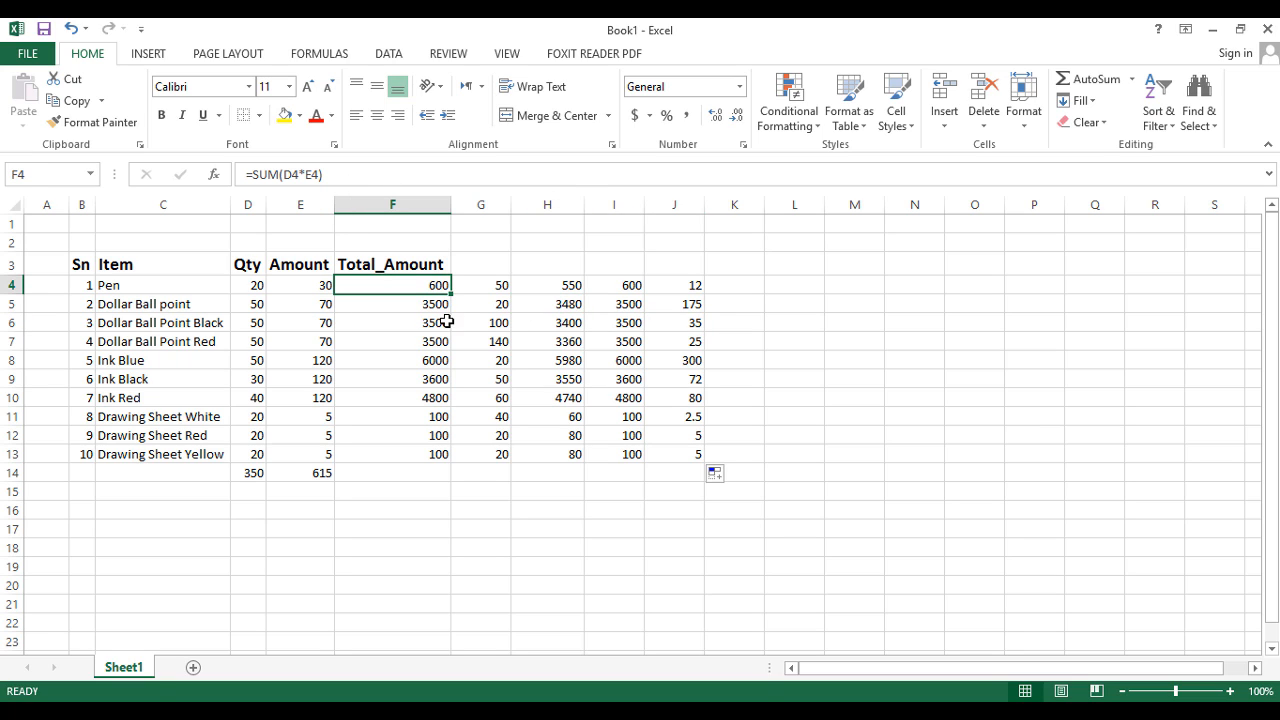
left_click(490, 287)
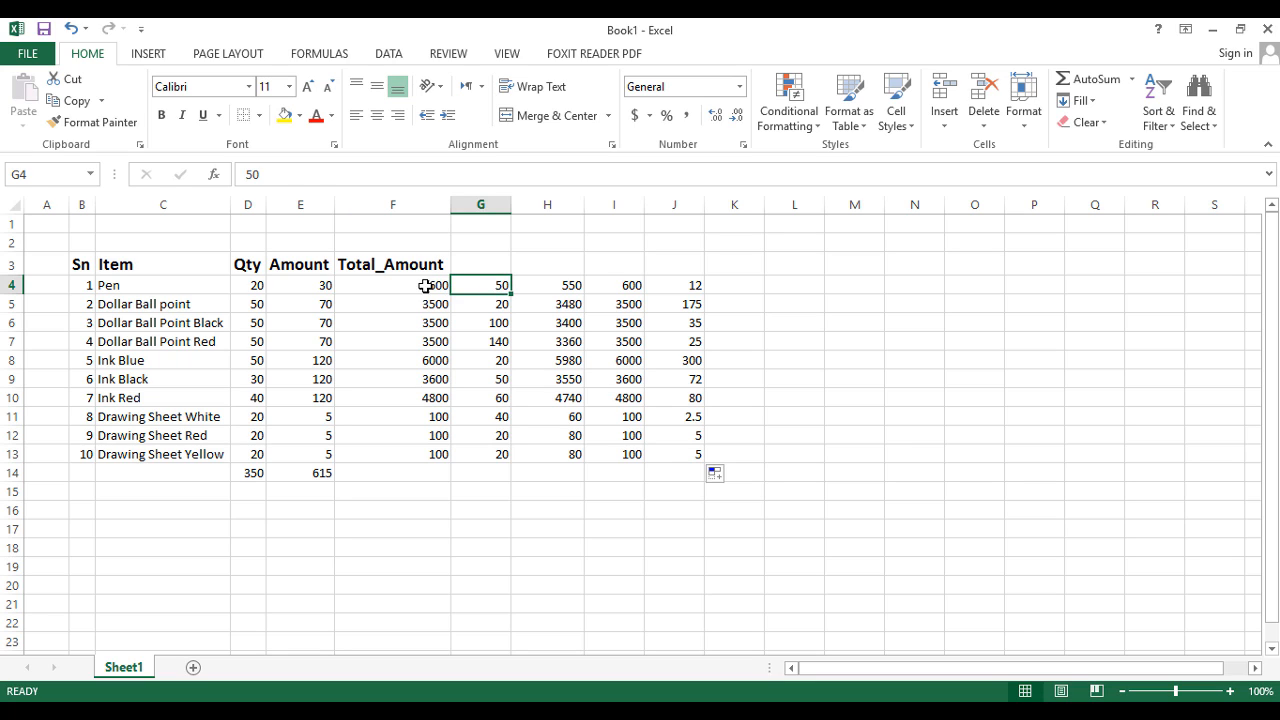
left_click(423, 286)
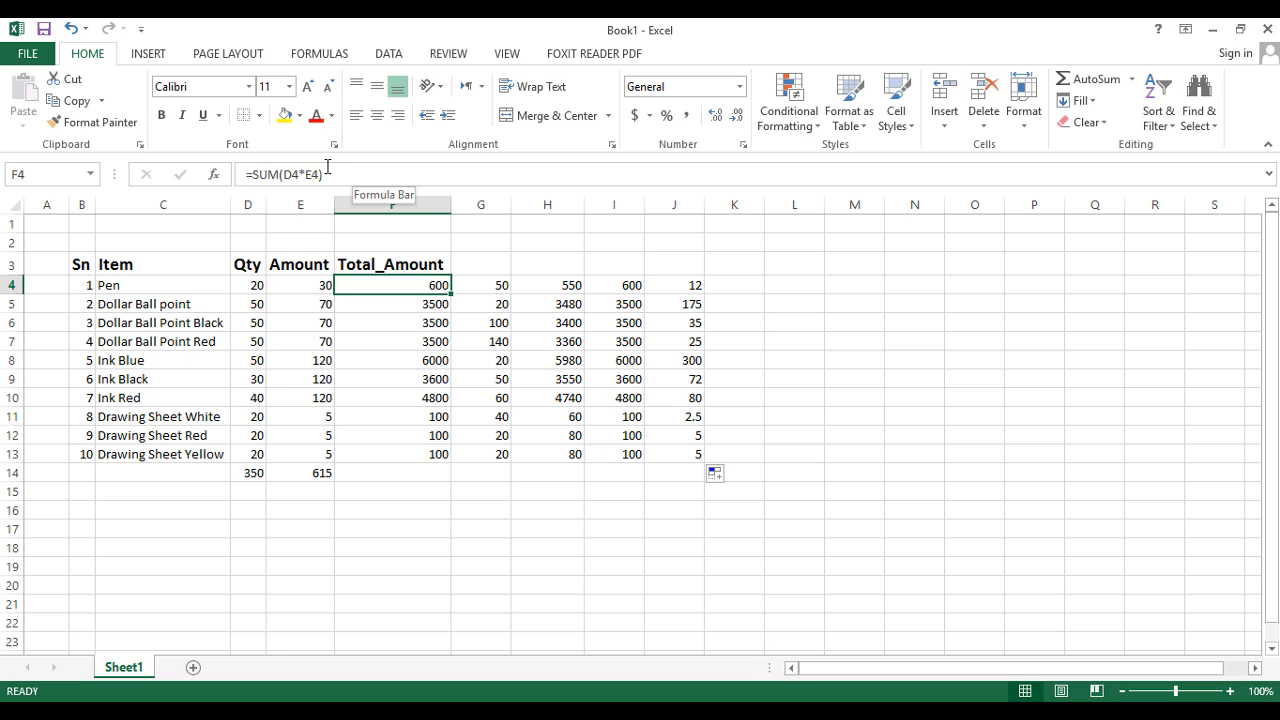
left_click(380, 303)
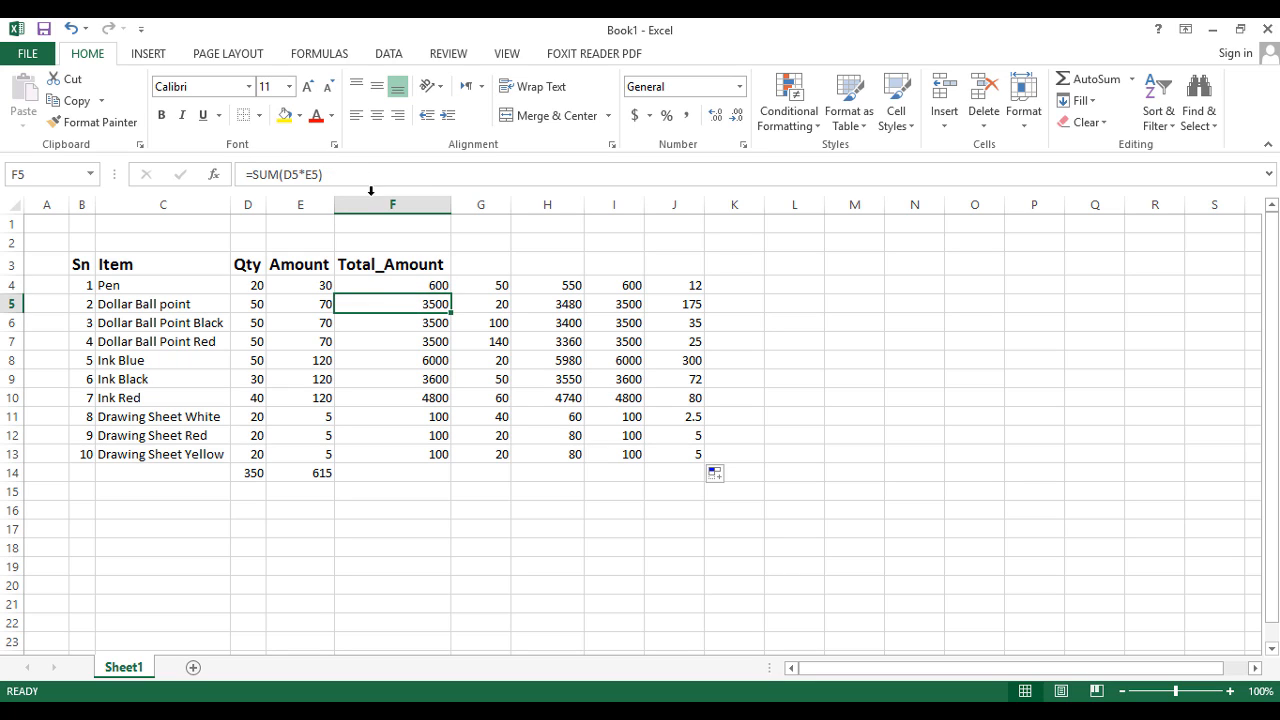
left_click(409, 325)
left_click(403, 341)
left_click(397, 361)
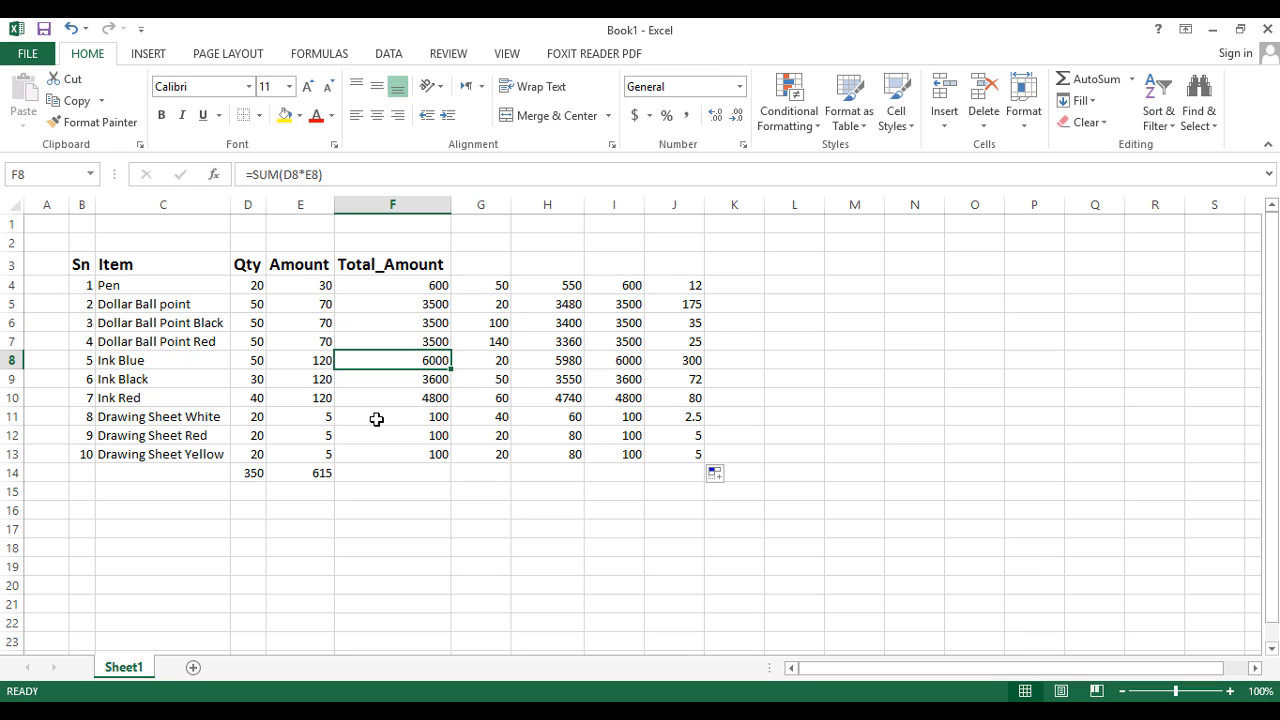
left_click(375, 419)
left_click(380, 434)
left_click(385, 455)
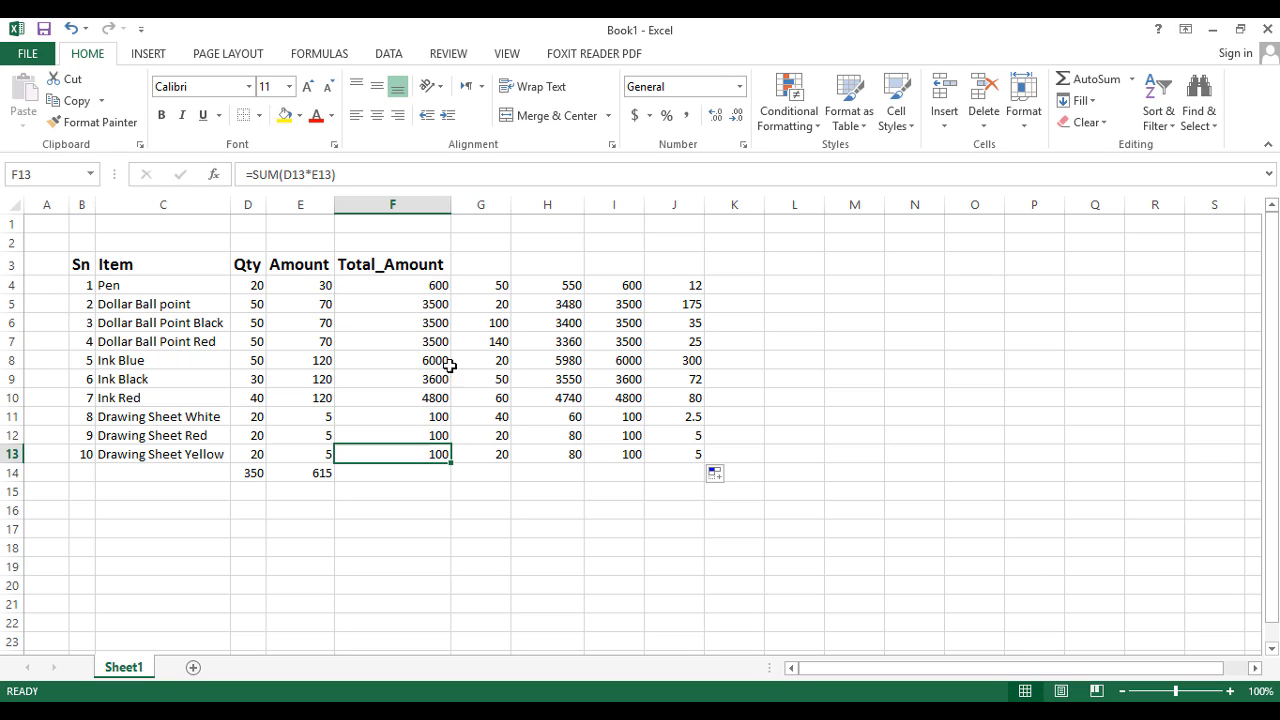
Review the column G values and inspect which cells the subtraction formula in H4 references
left_click(492, 287)
left_click(484, 322)
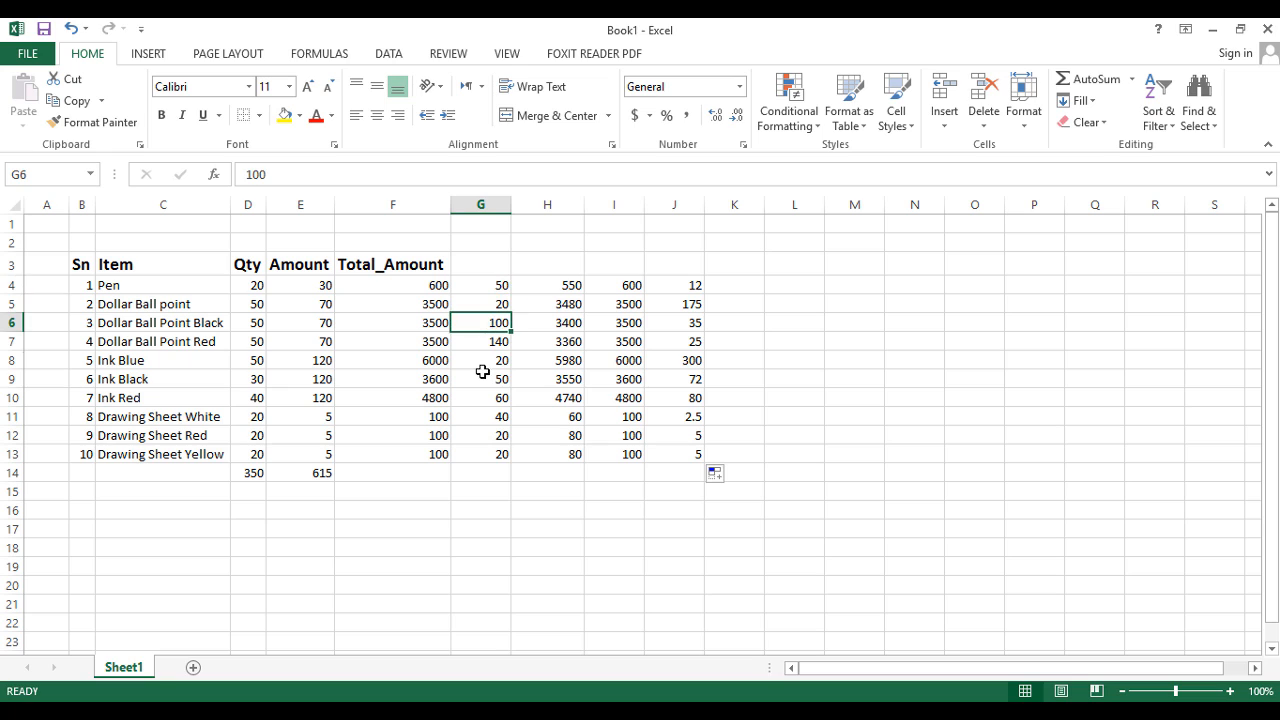
left_click(486, 378)
left_click(480, 416)
left_click(476, 451)
left_click(572, 283)
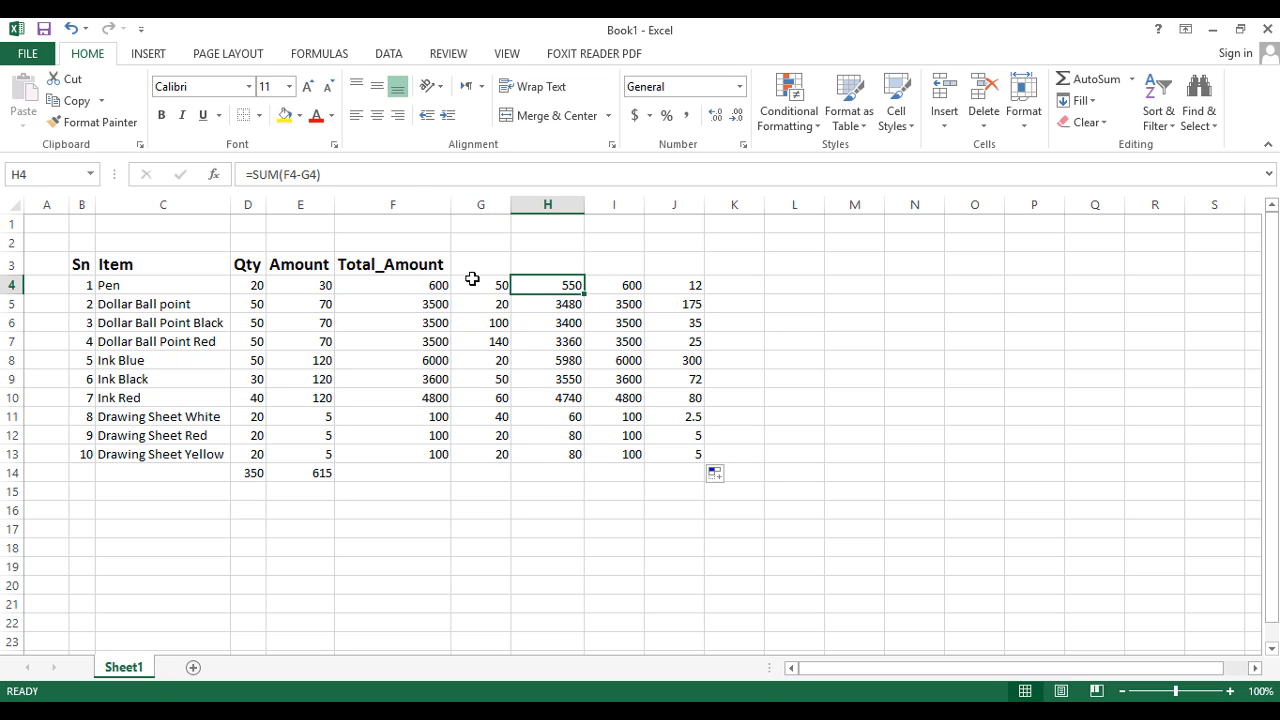
left_click(301, 172)
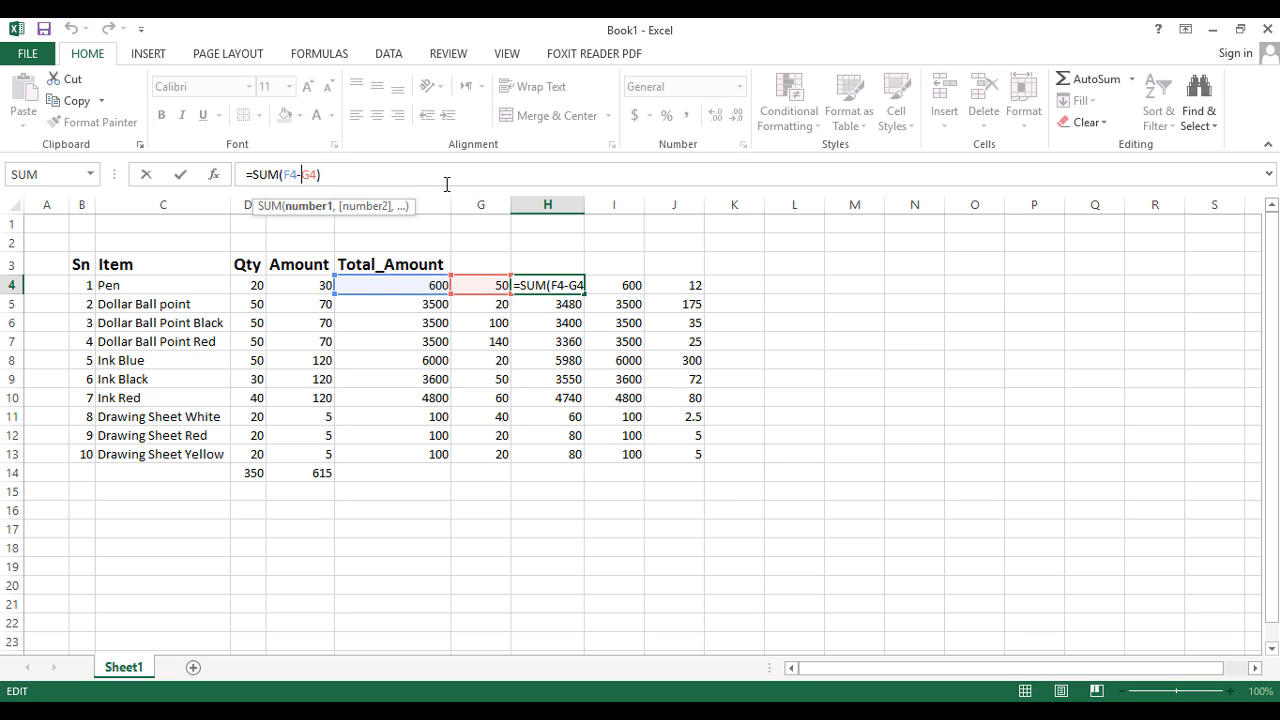
left_click(341, 172)
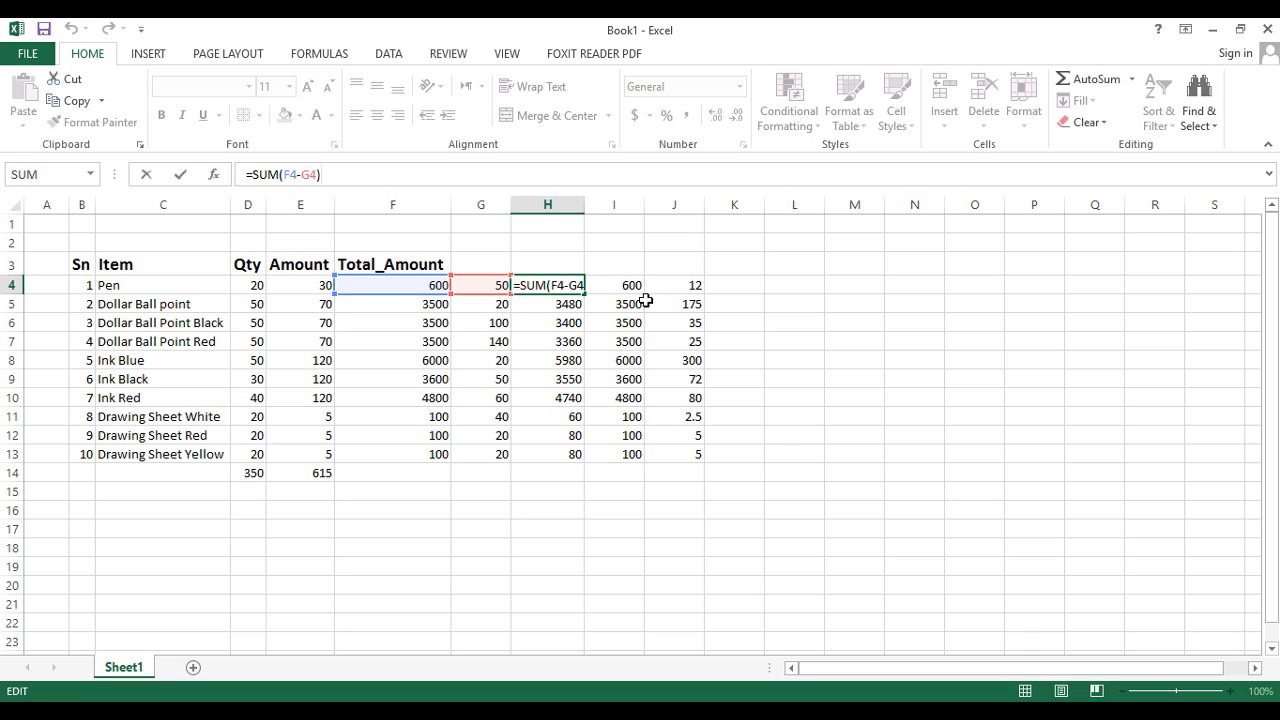
key("Return")
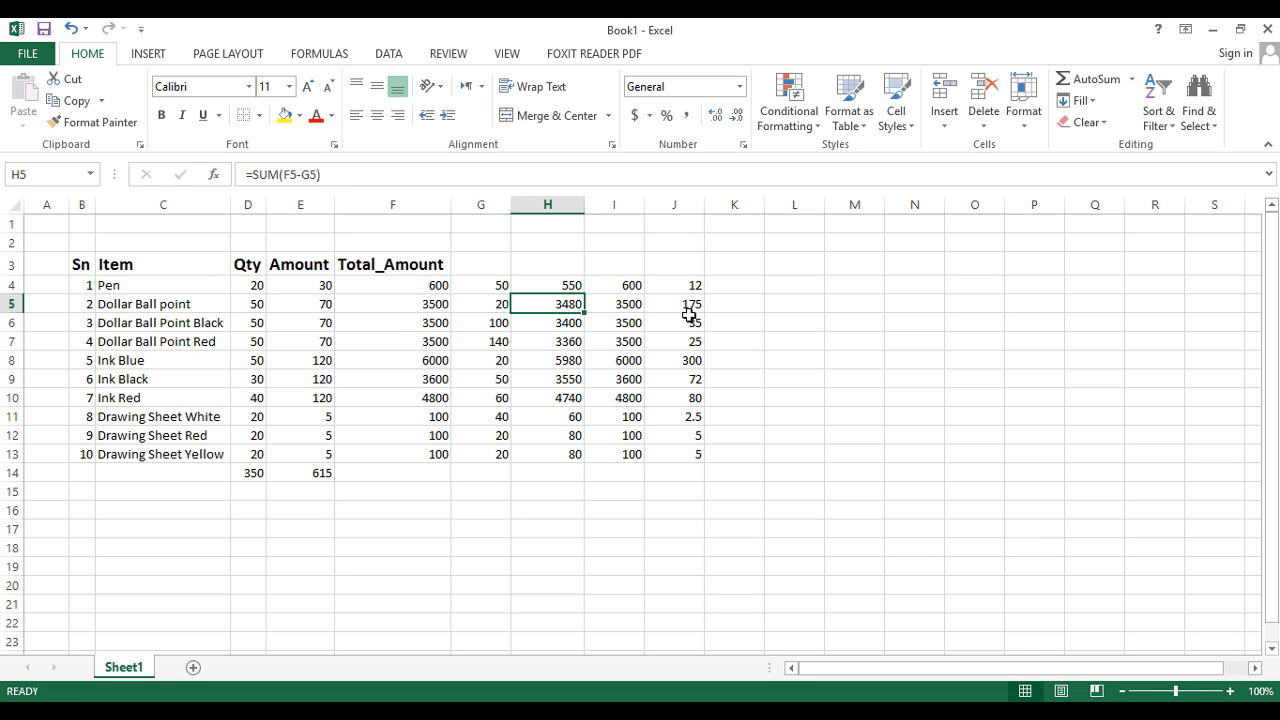
Inspect which cells the addition formula in I4 and the division formula in J4 reference
left_click(626, 286)
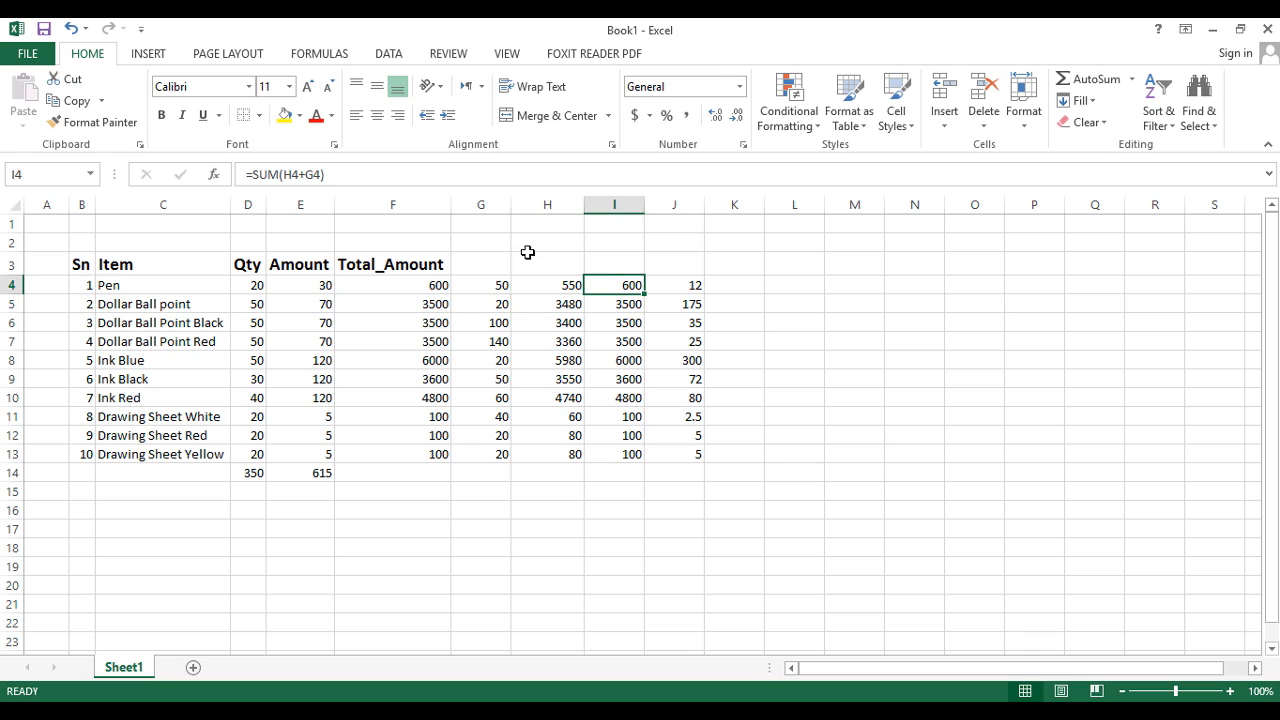
left_click(349, 174)
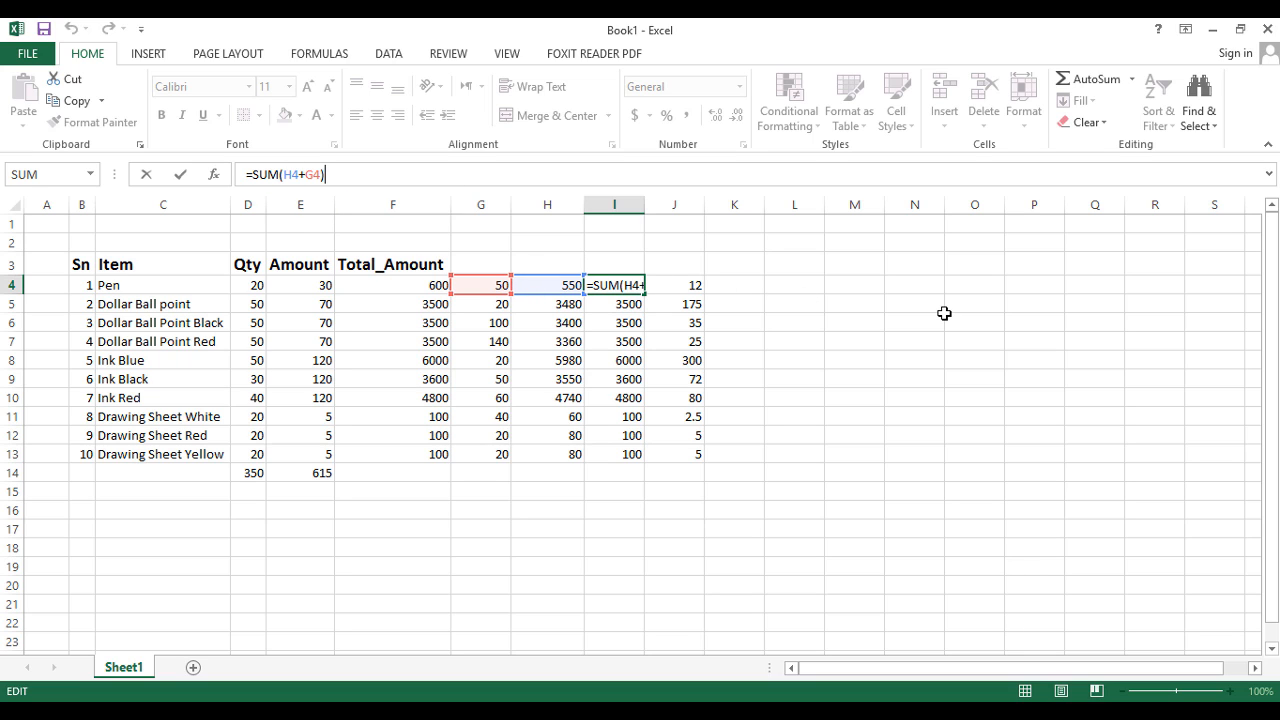
left_click(878, 305)
left_click(706, 281)
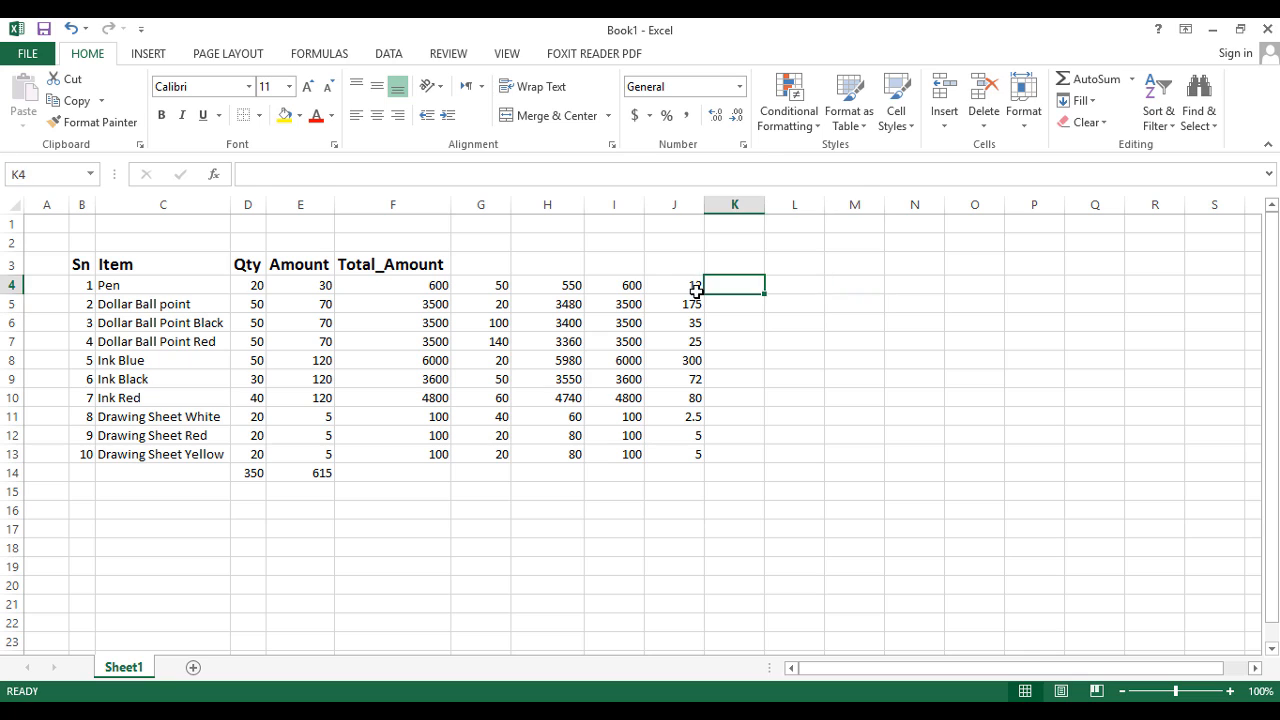
left_click(696, 290)
left_click(354, 174)
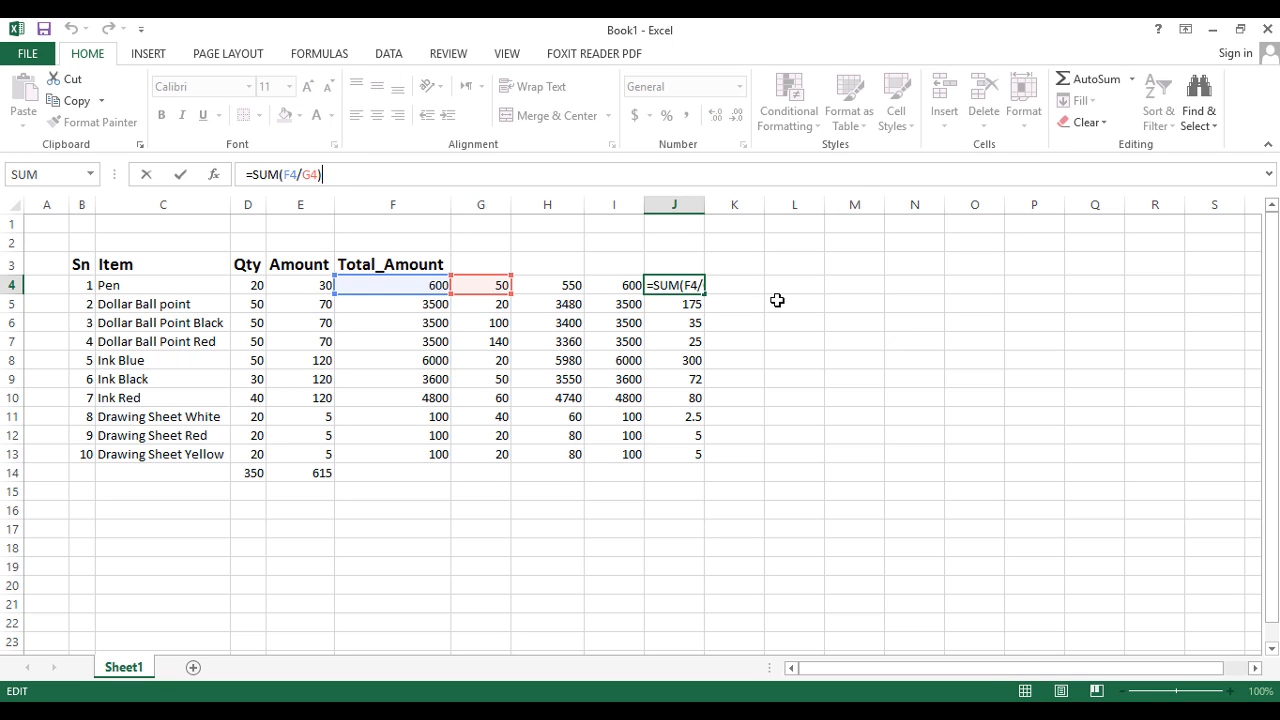
key("Tab")
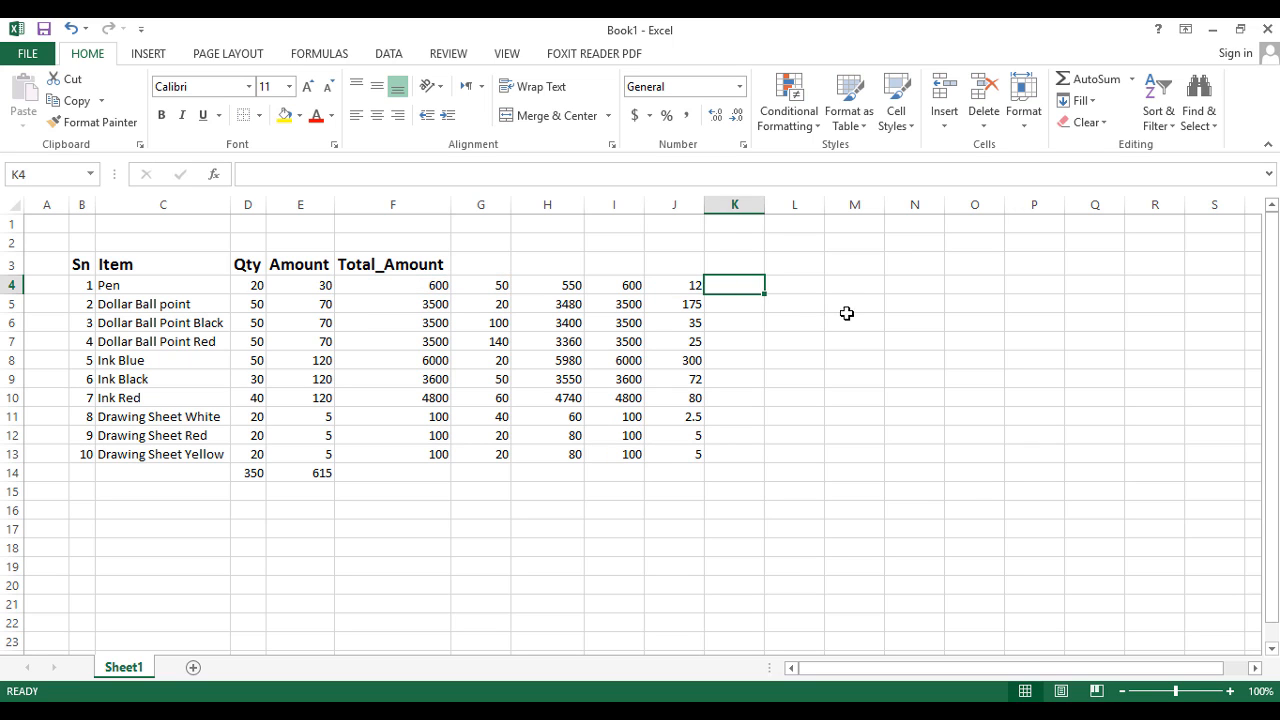
left_click(848, 318)
left_click(751, 363)
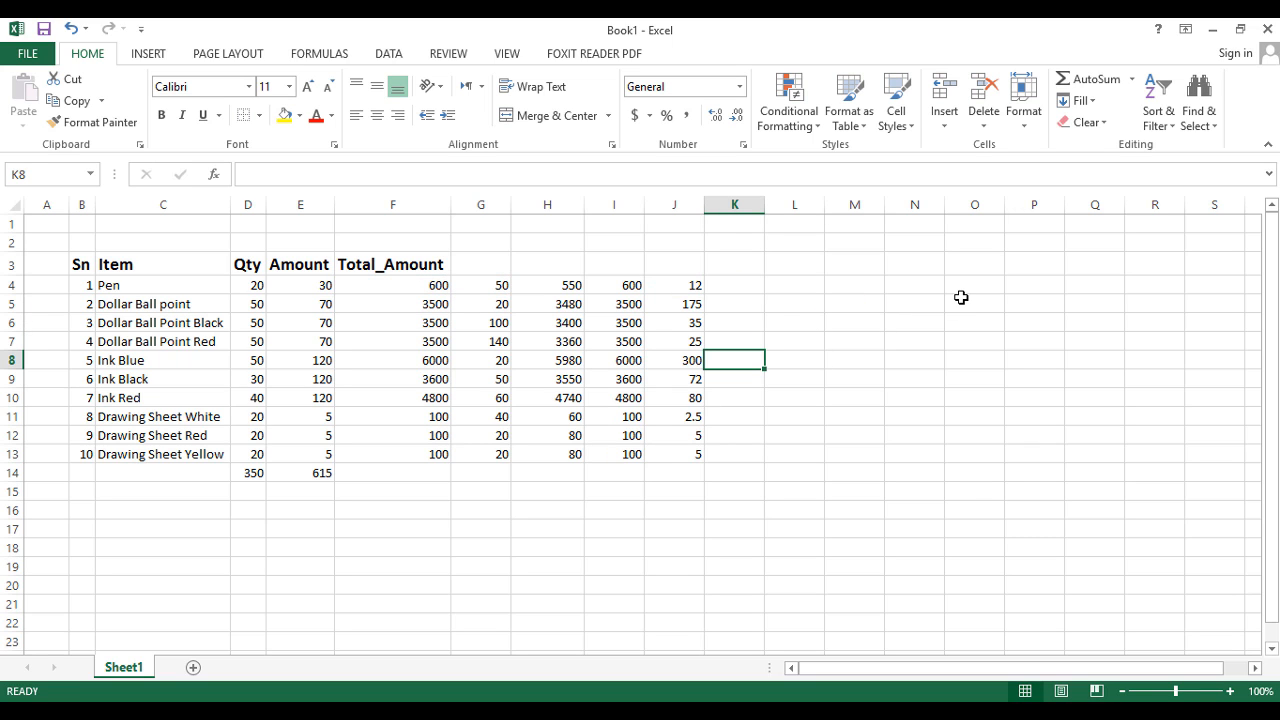